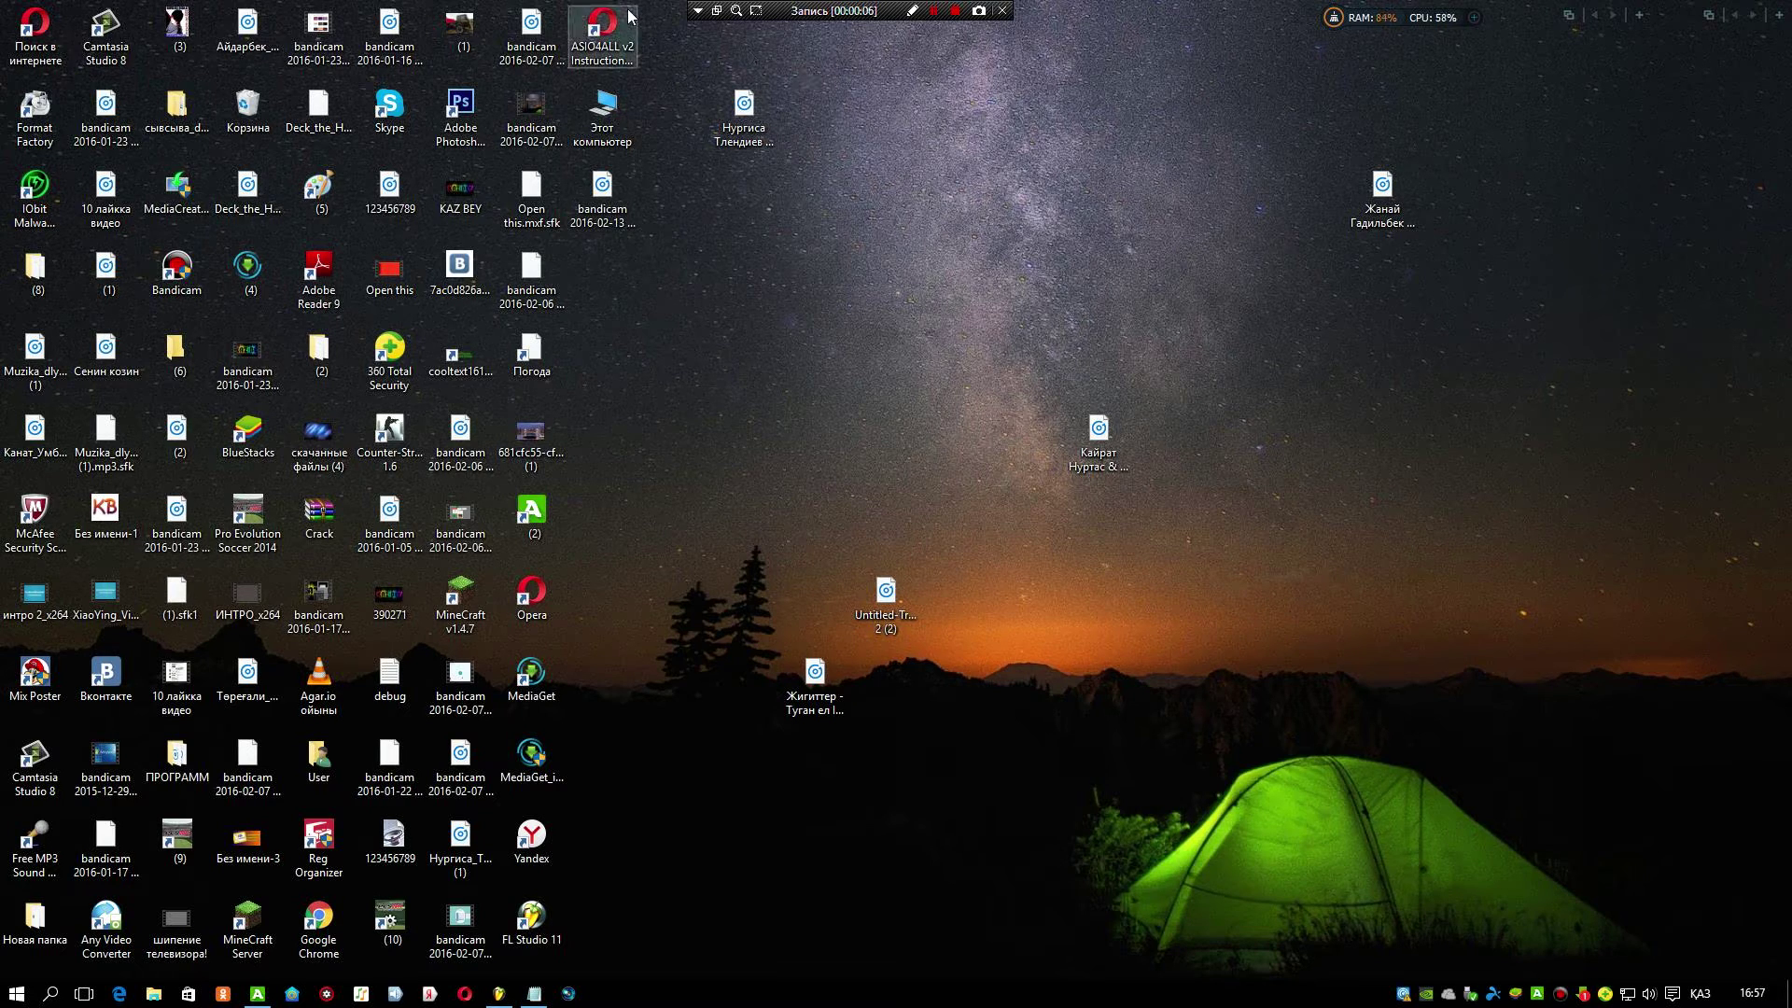
Step: Find and launch Adobe Audition 1.5 through the Windows search and maximize its window
left_click(56, 995)
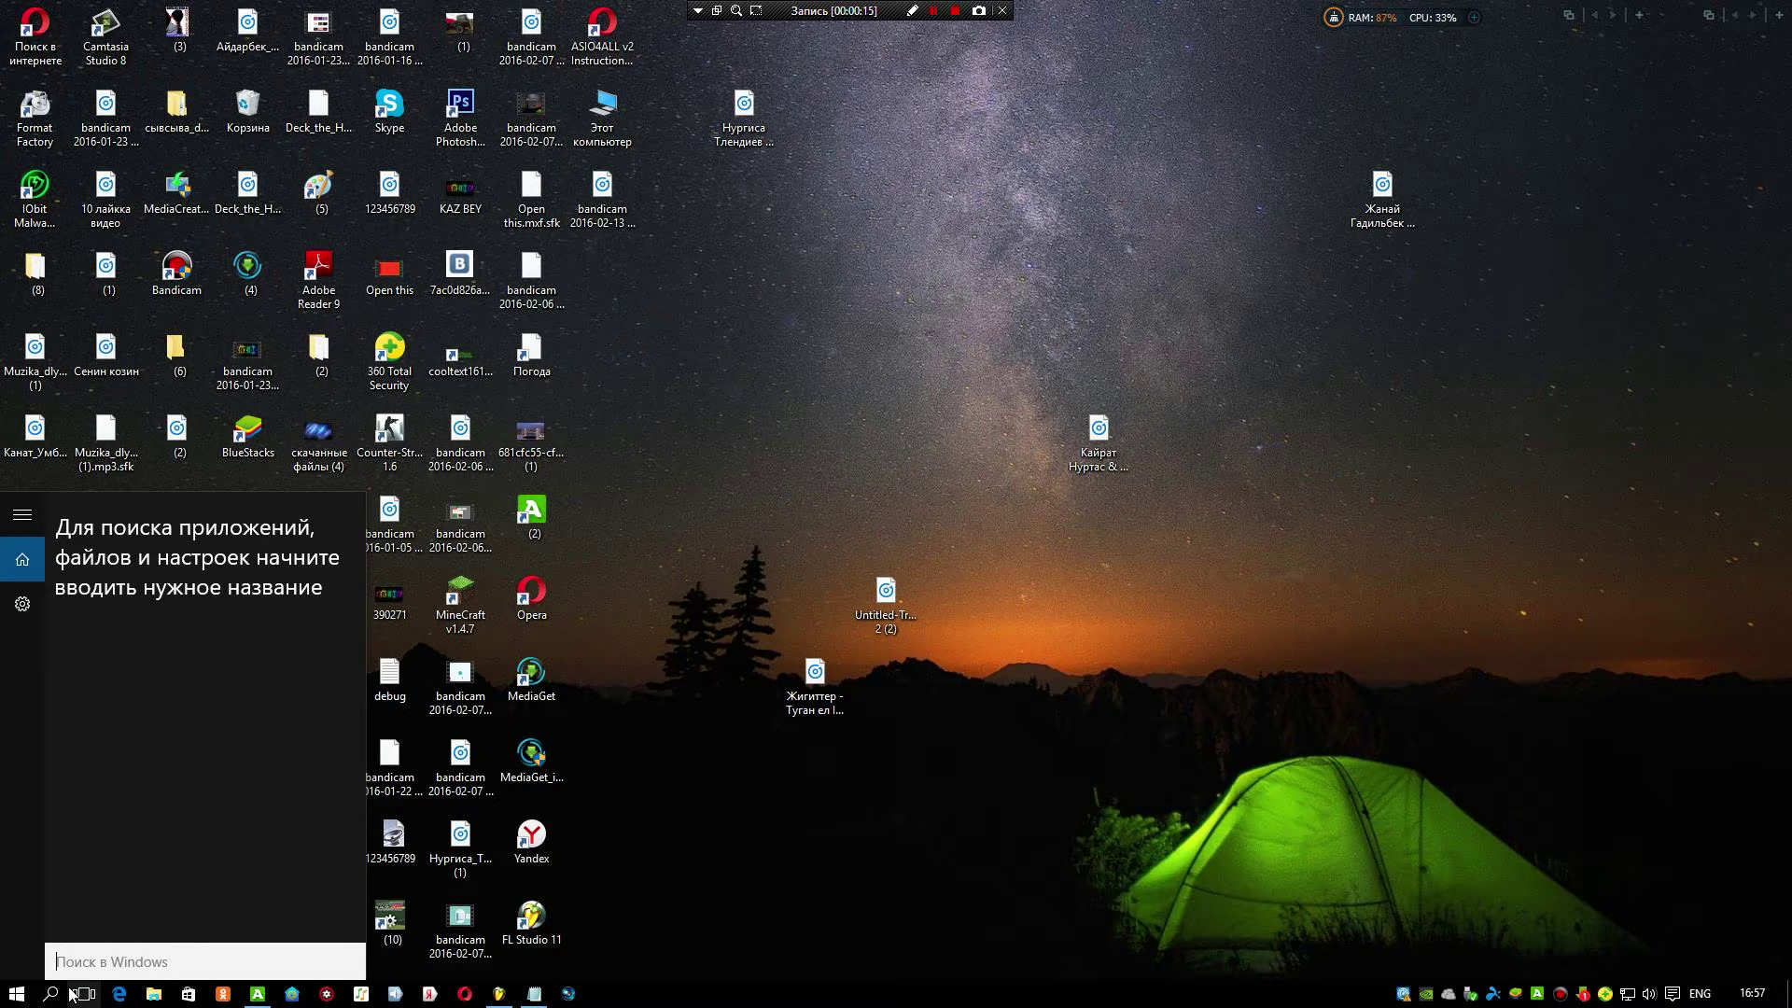
type("ad")
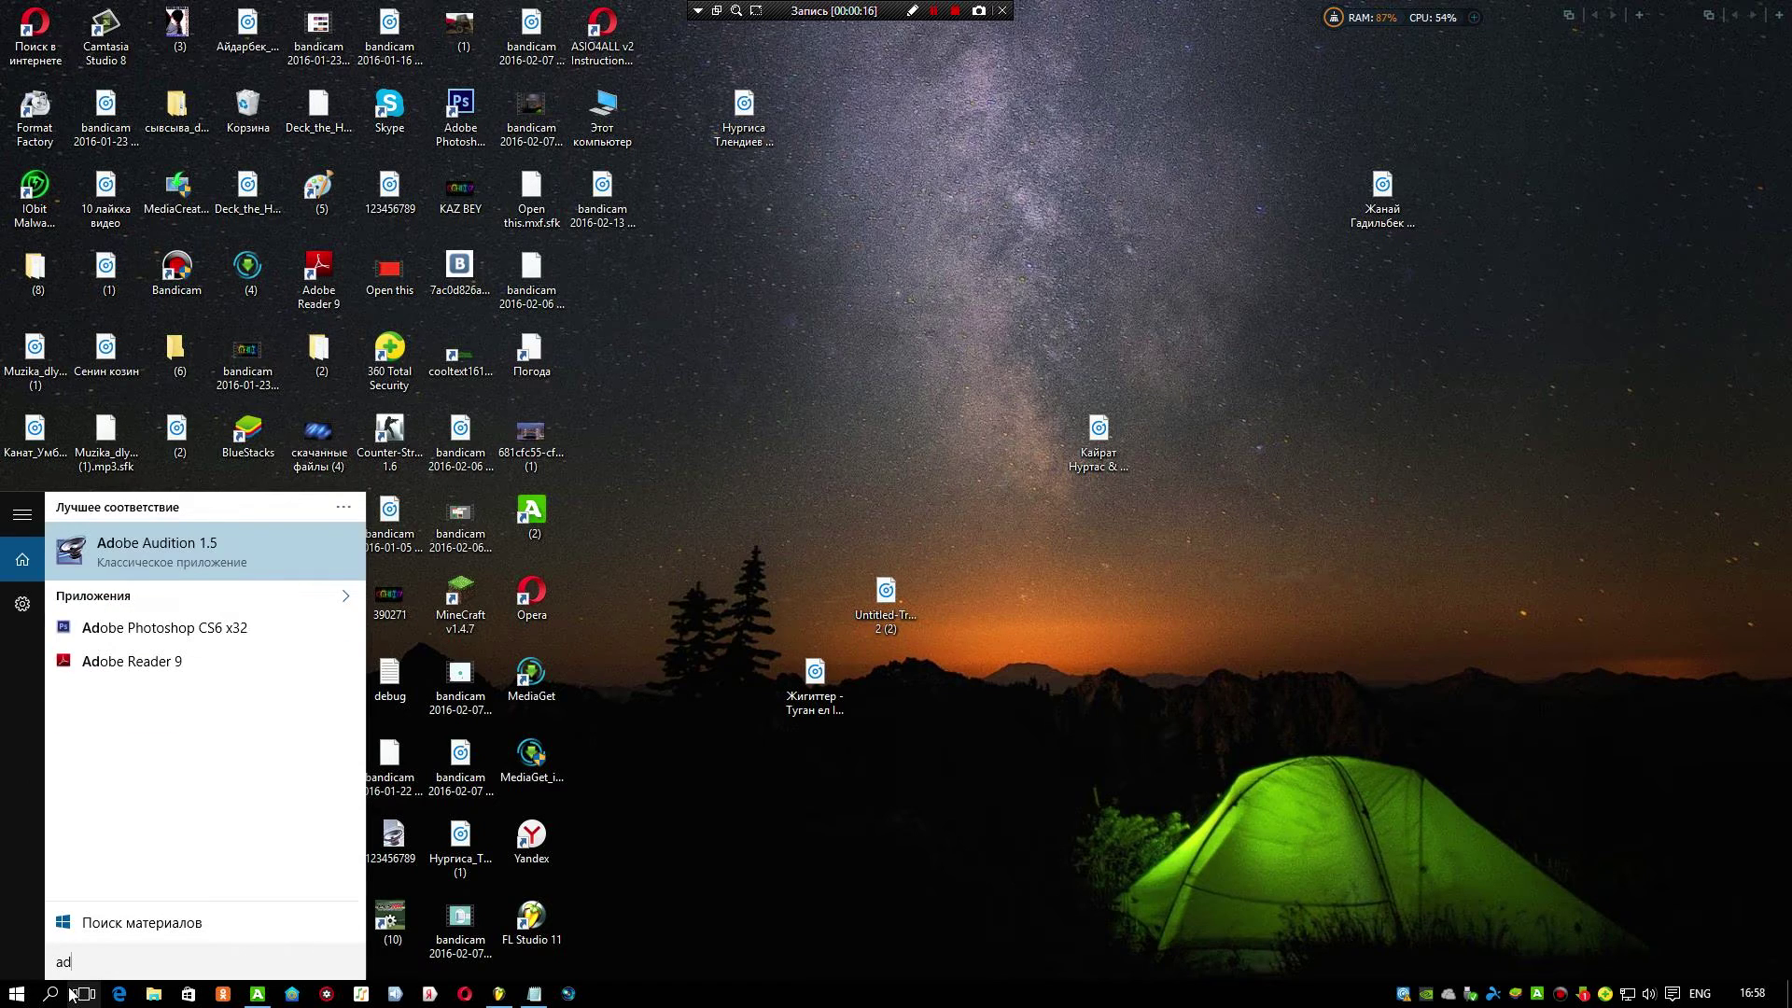
left_click(186, 555)
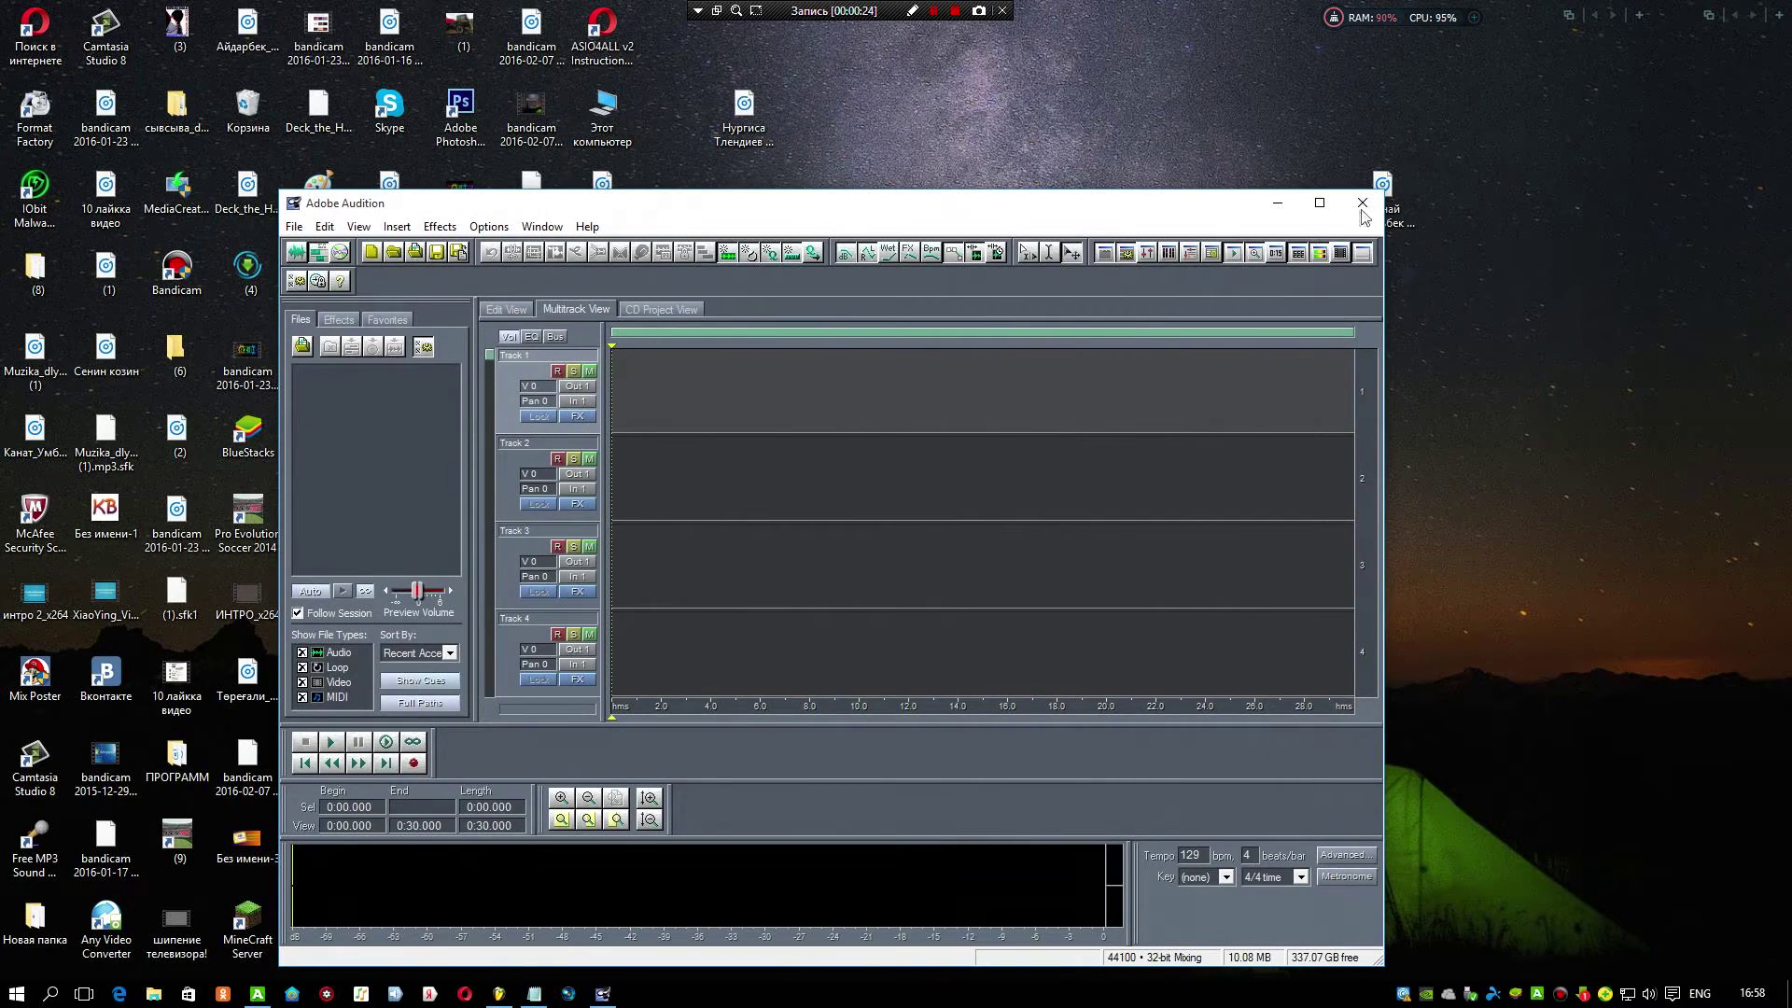
left_click(1320, 203)
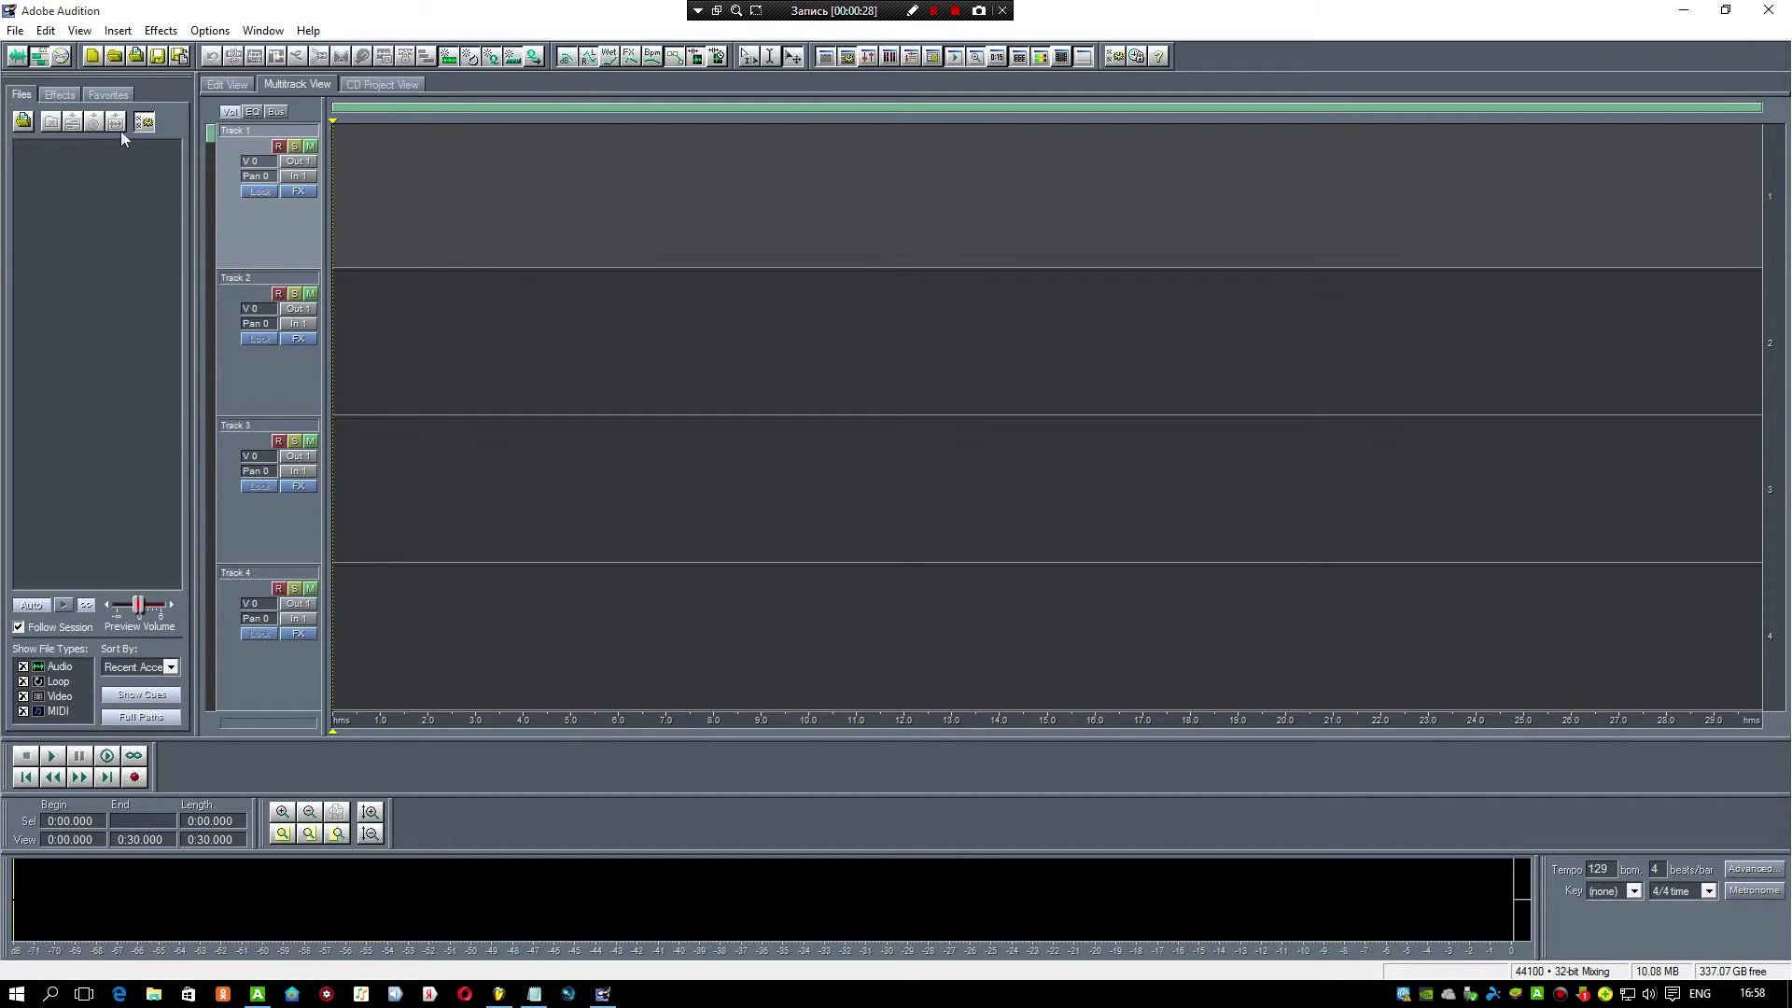
left_click(23, 121)
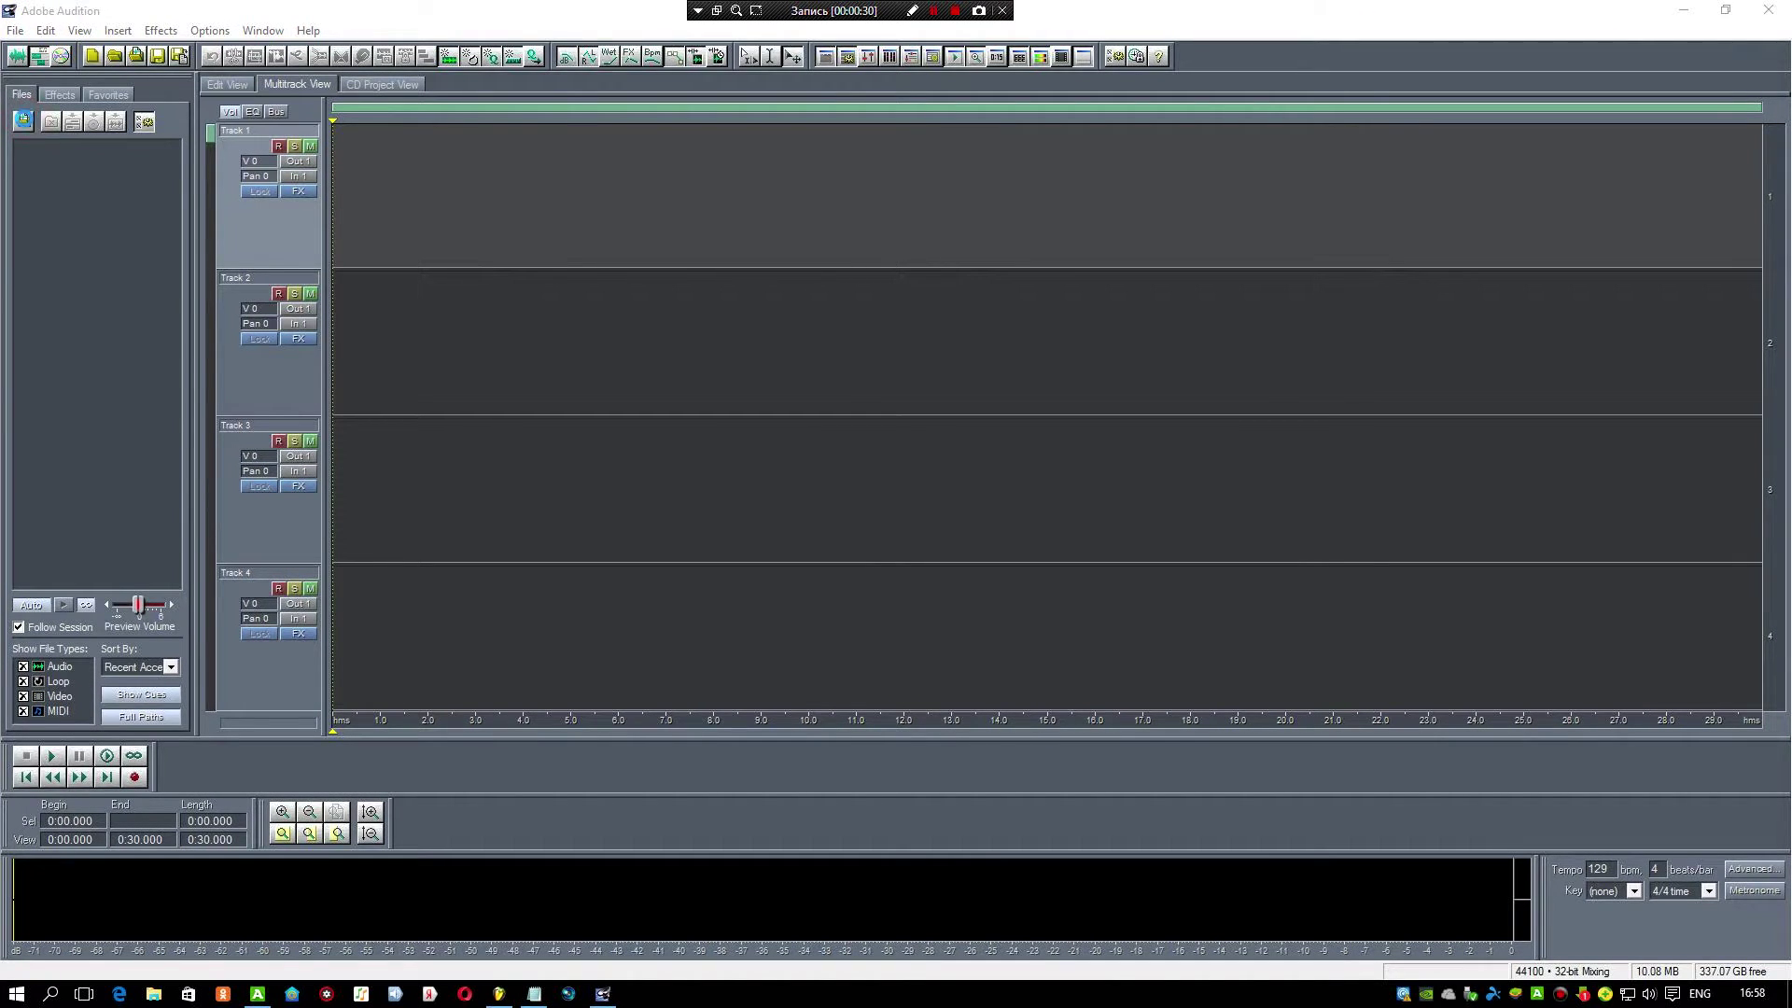
left_click_drag(400, 161, 397, 222)
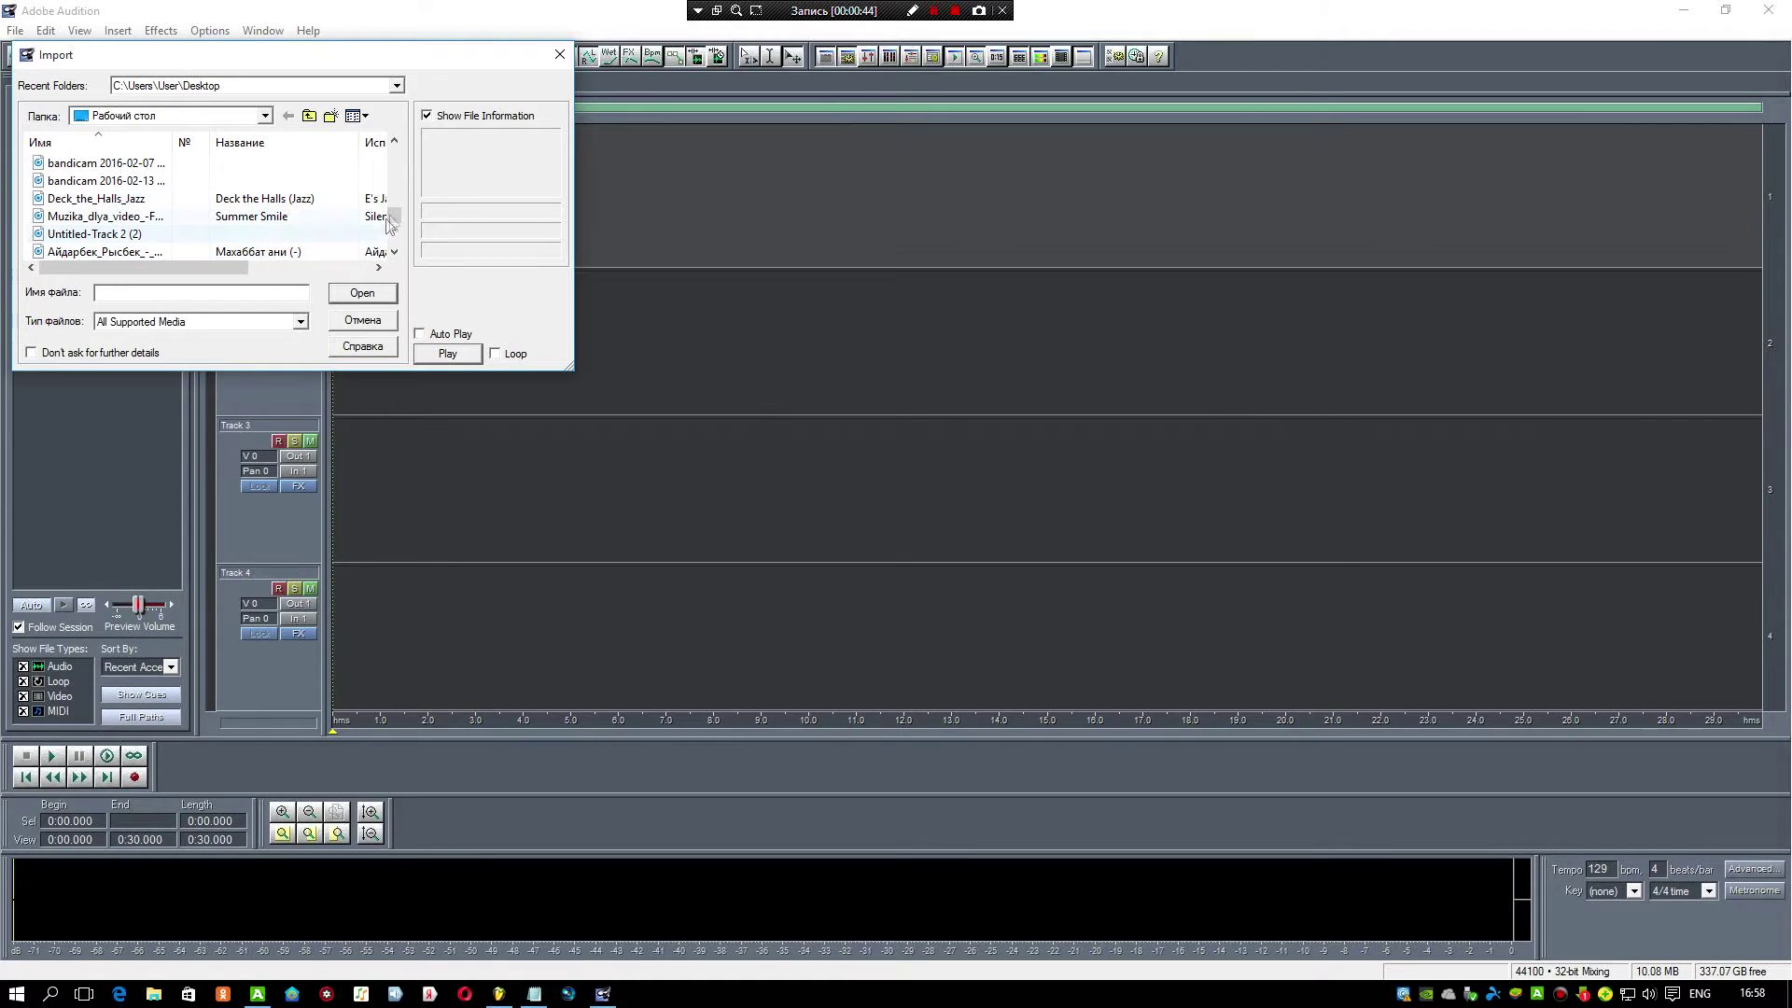
left_click_drag(393, 221, 476, 283)
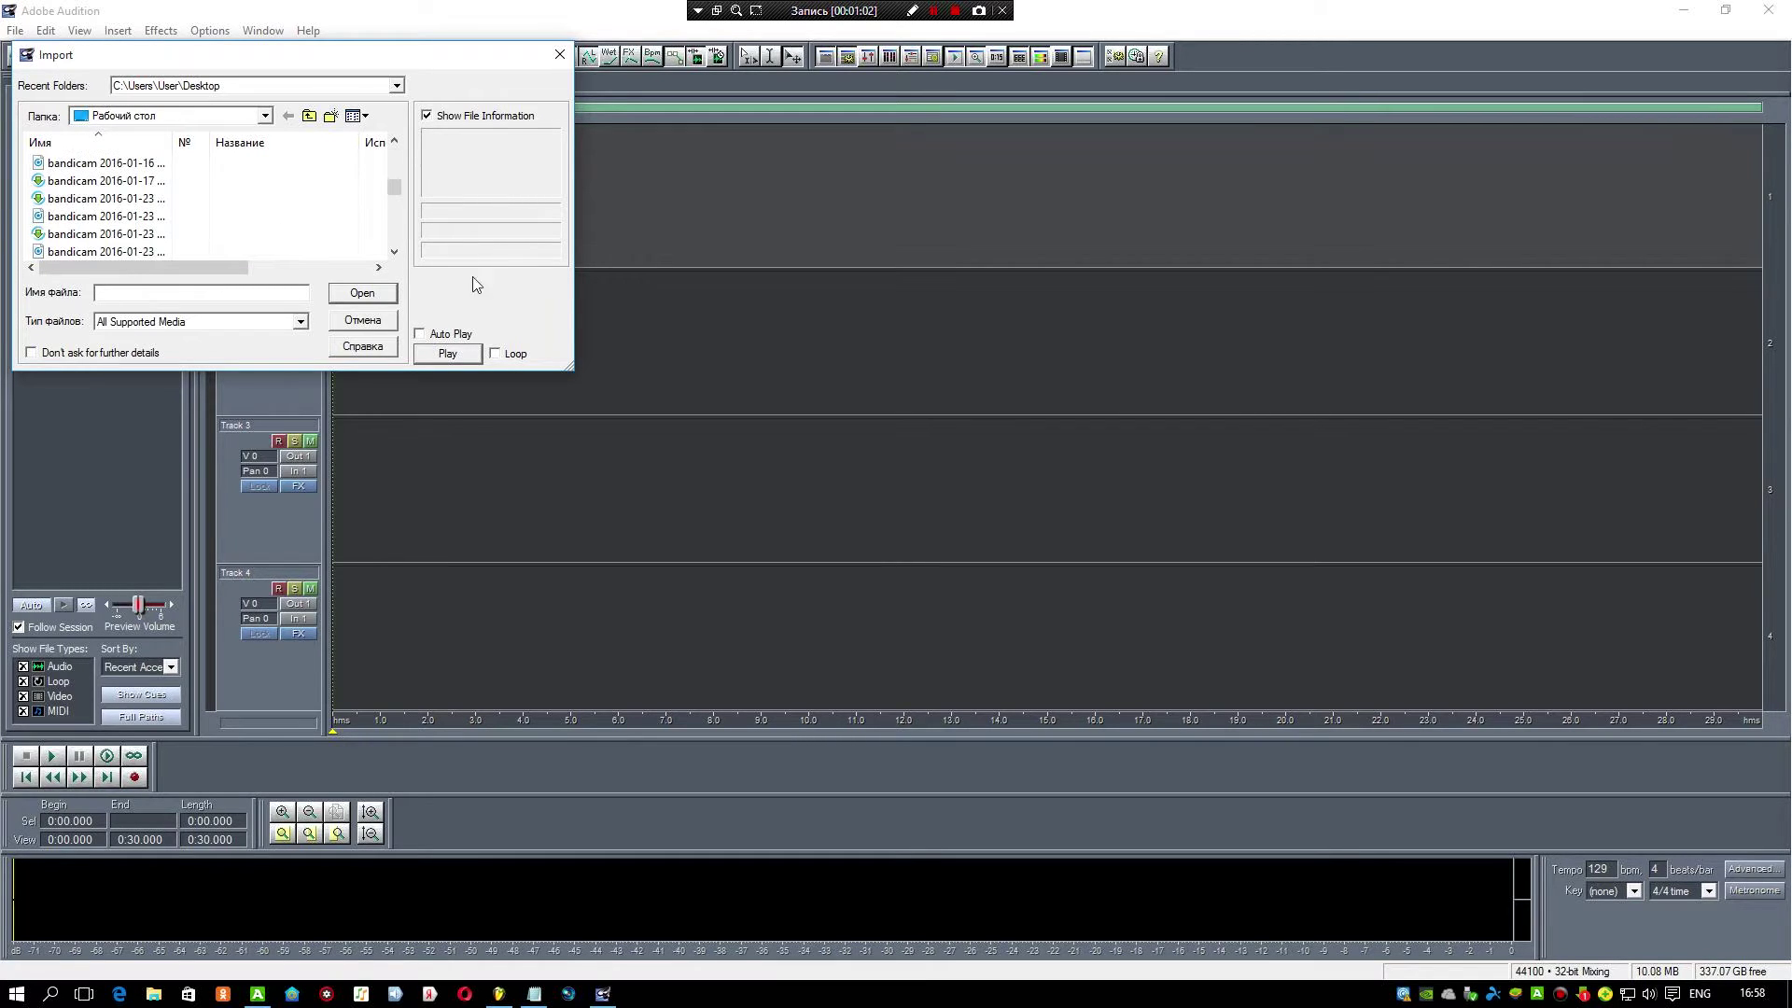
left_click(560, 54)
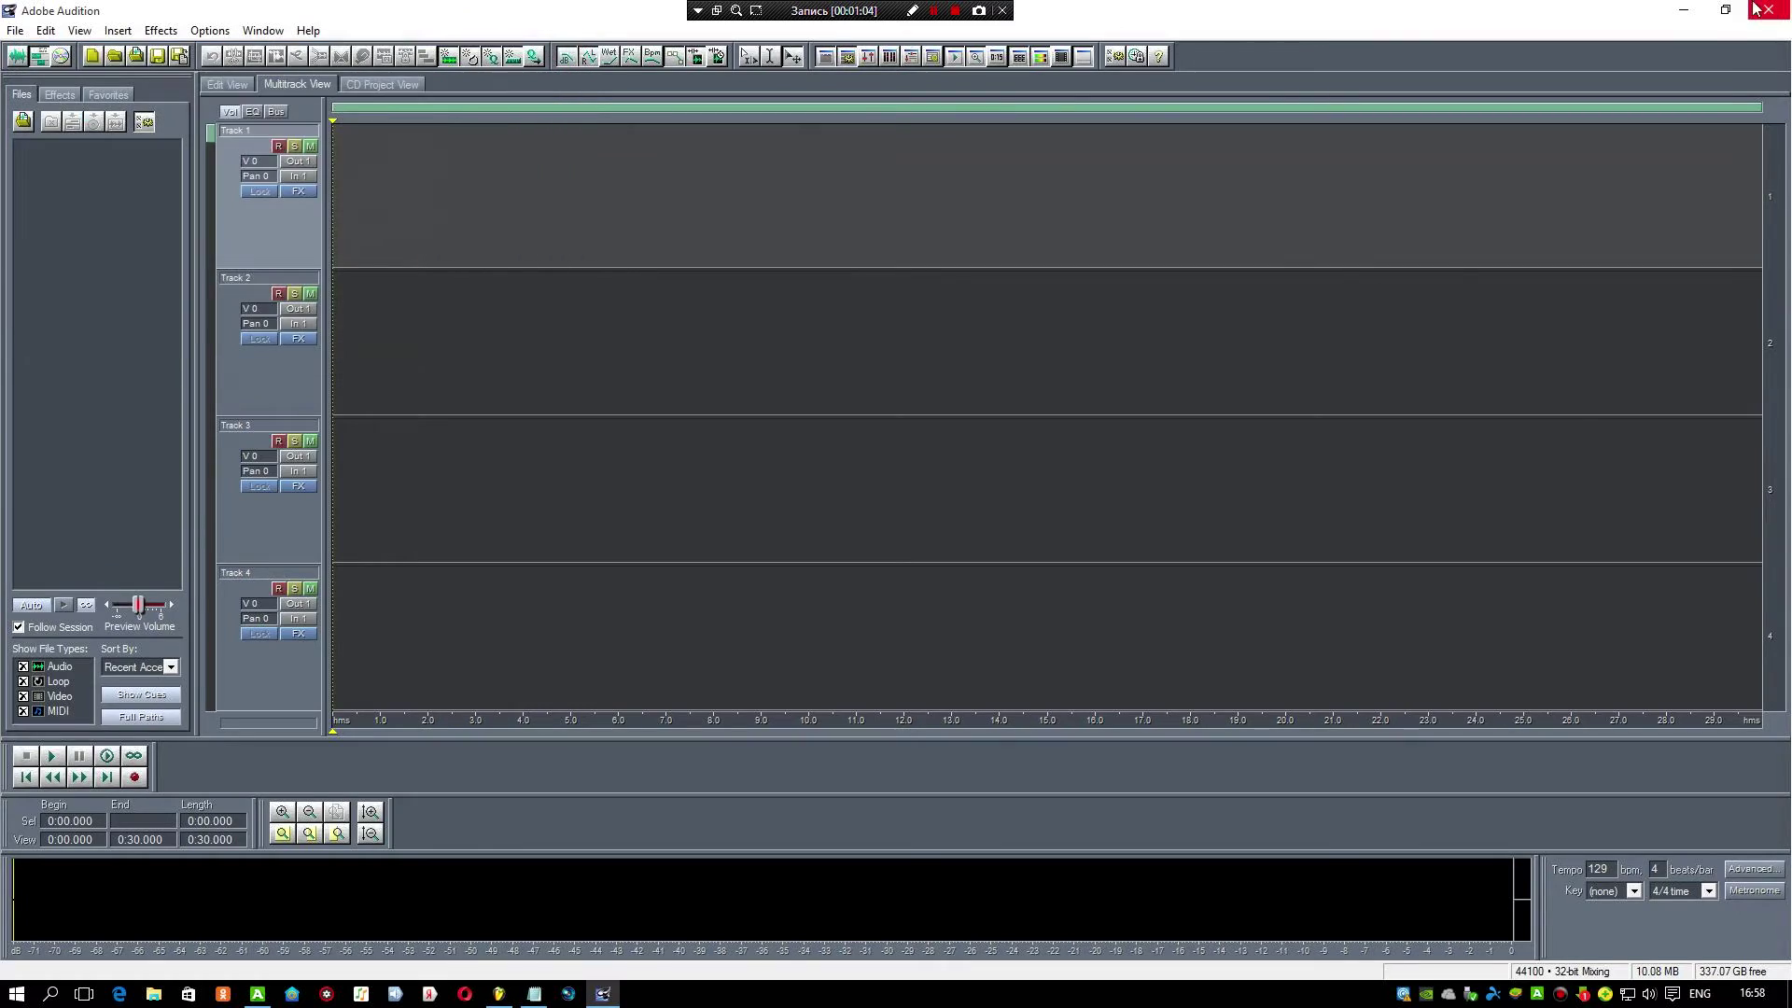
Step: Check the instrumental's file name on the desktop and return to Adobe Audition
left_click(1725, 10)
left_click(1363, 203)
left_click_drag(1504, 178, 760, 809)
left_click(900, 768)
left_click(815, 677)
left_click(949, 887)
left_click(603, 995)
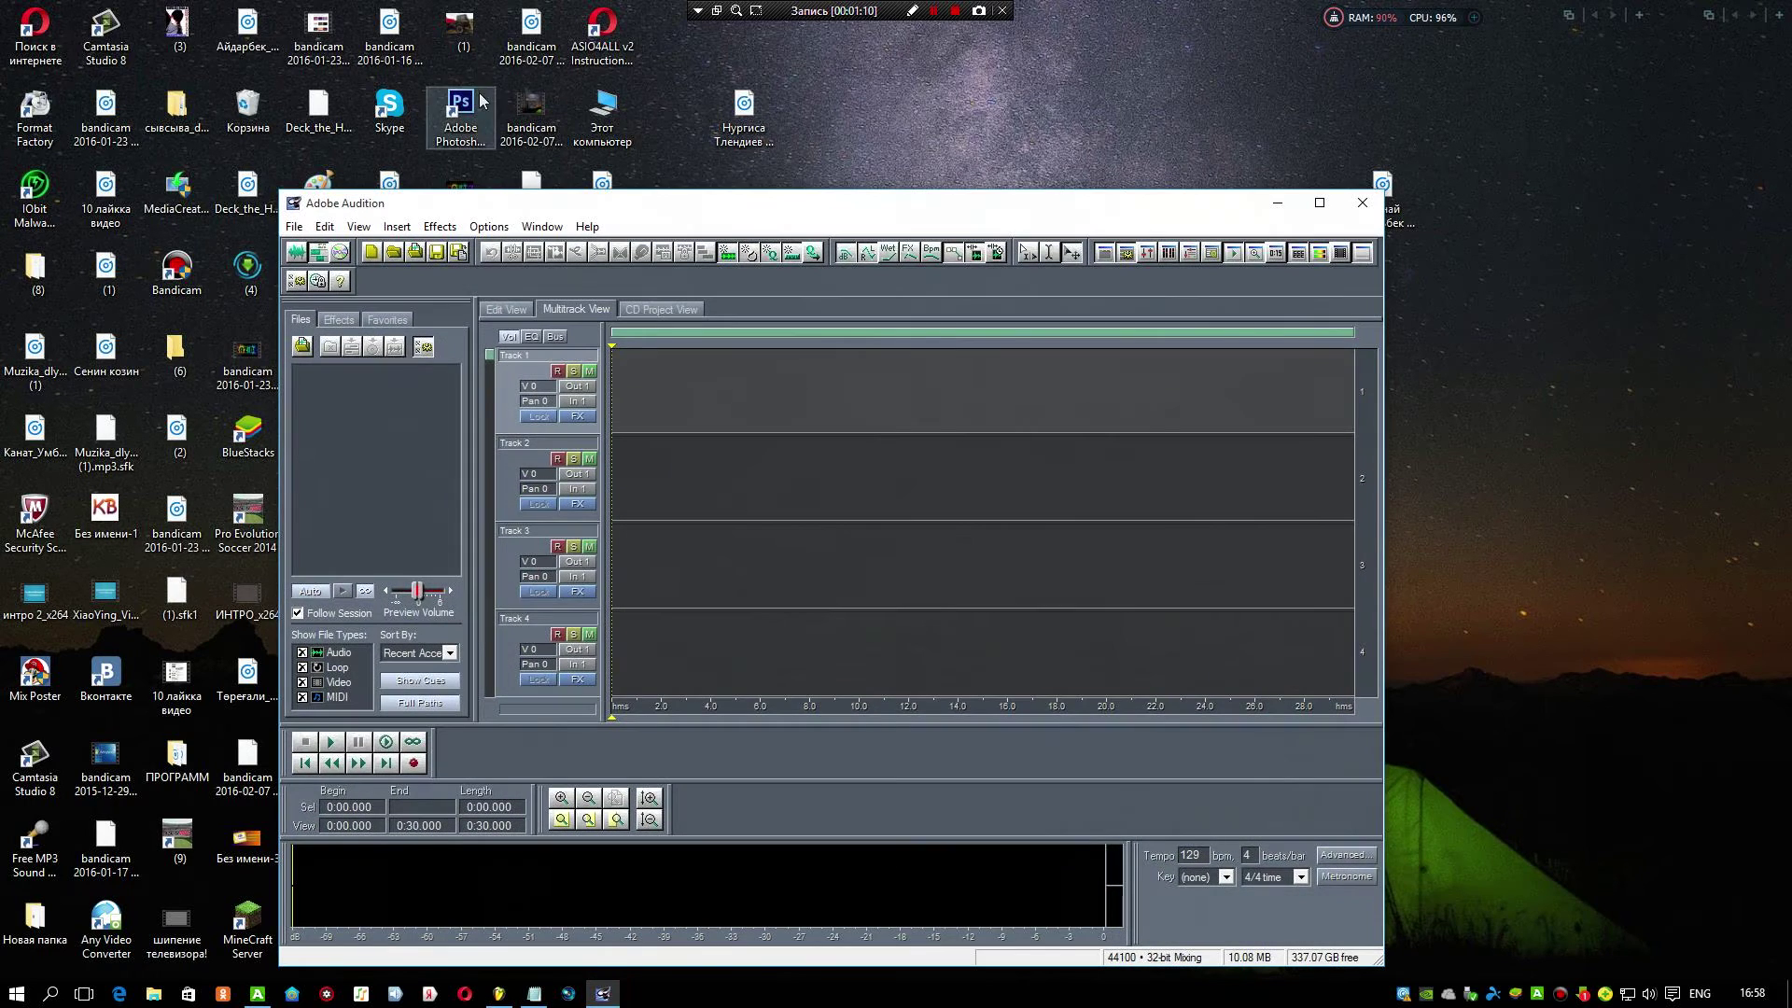
Step: Import the file "Жигиттер - Туган ел Instrumental.mp3" from the desktop
left_click(309, 355)
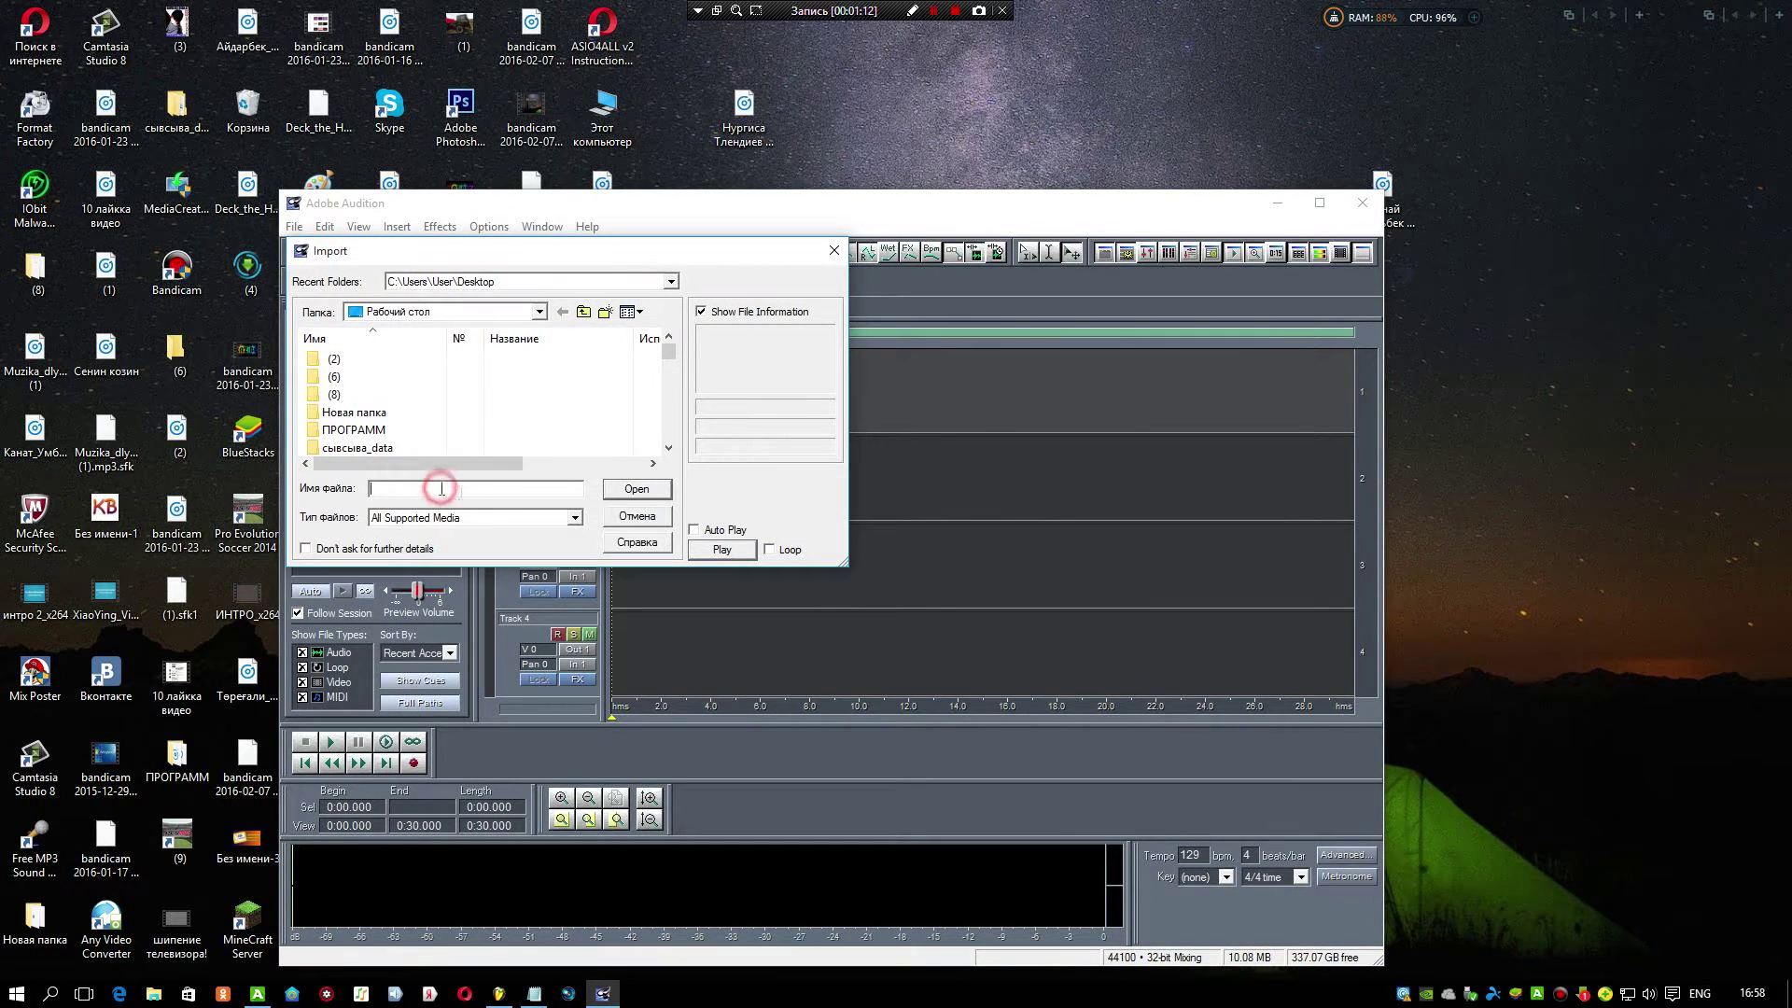
key("alt+shift")
type("жи")
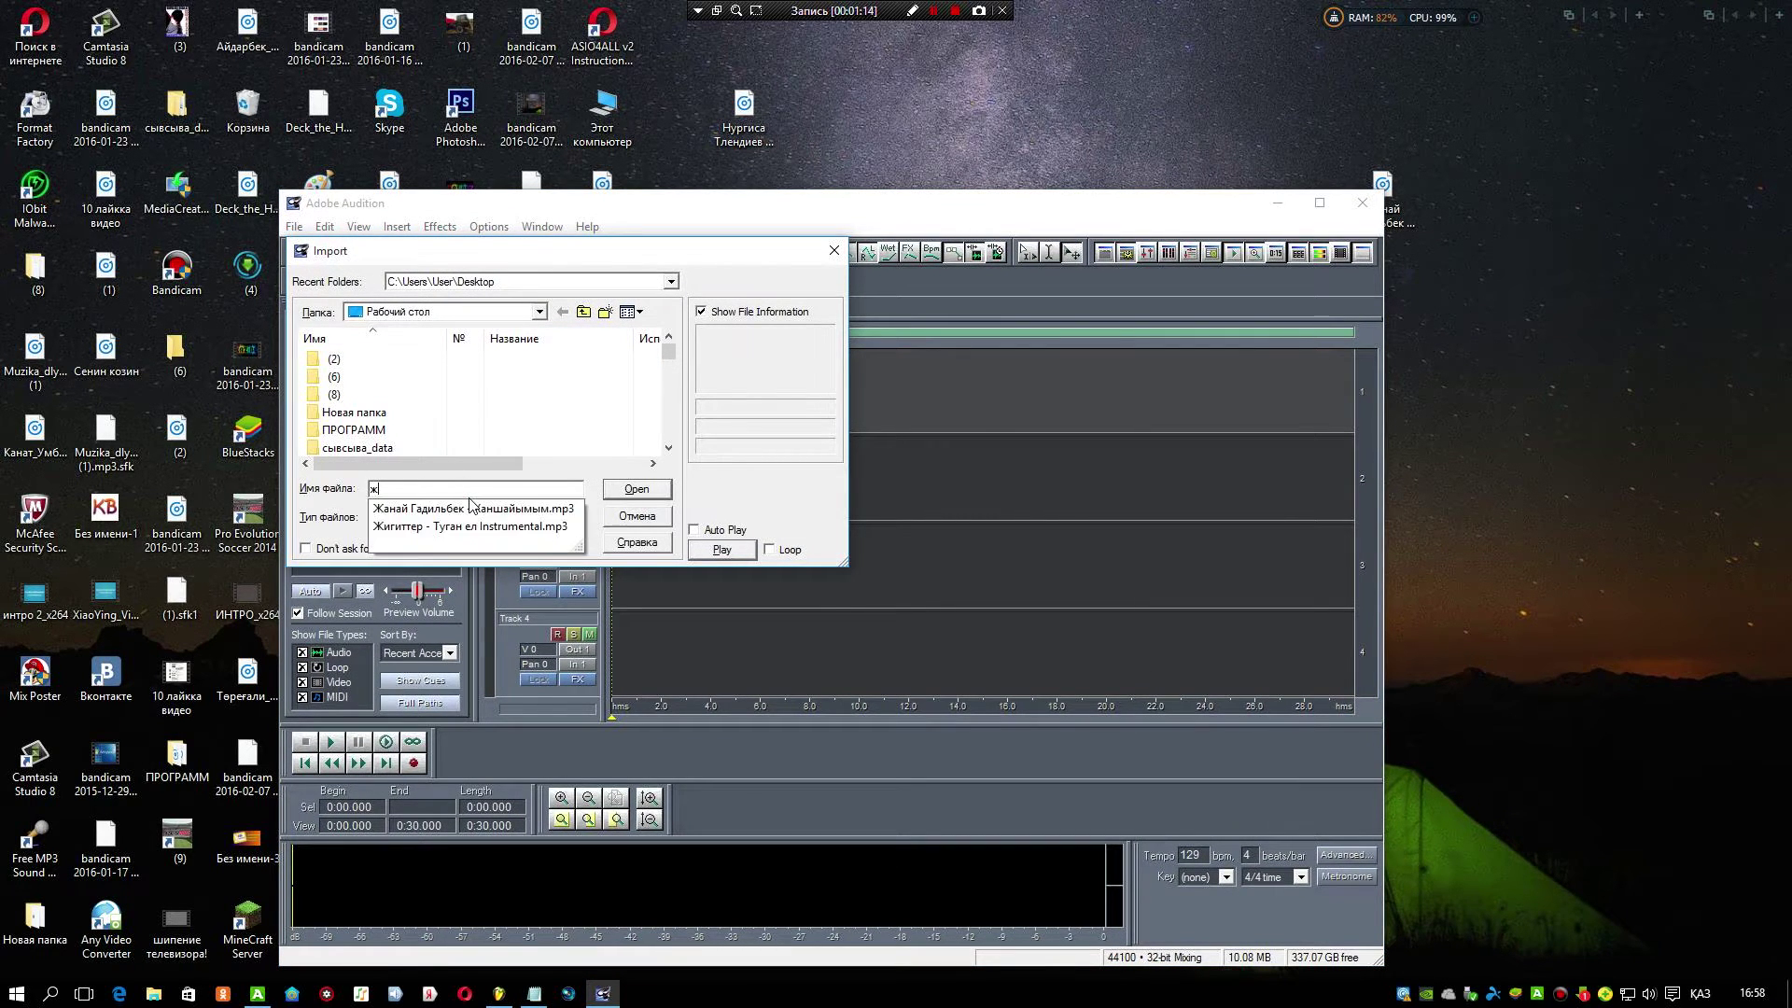
left_click(470, 508)
key("Return")
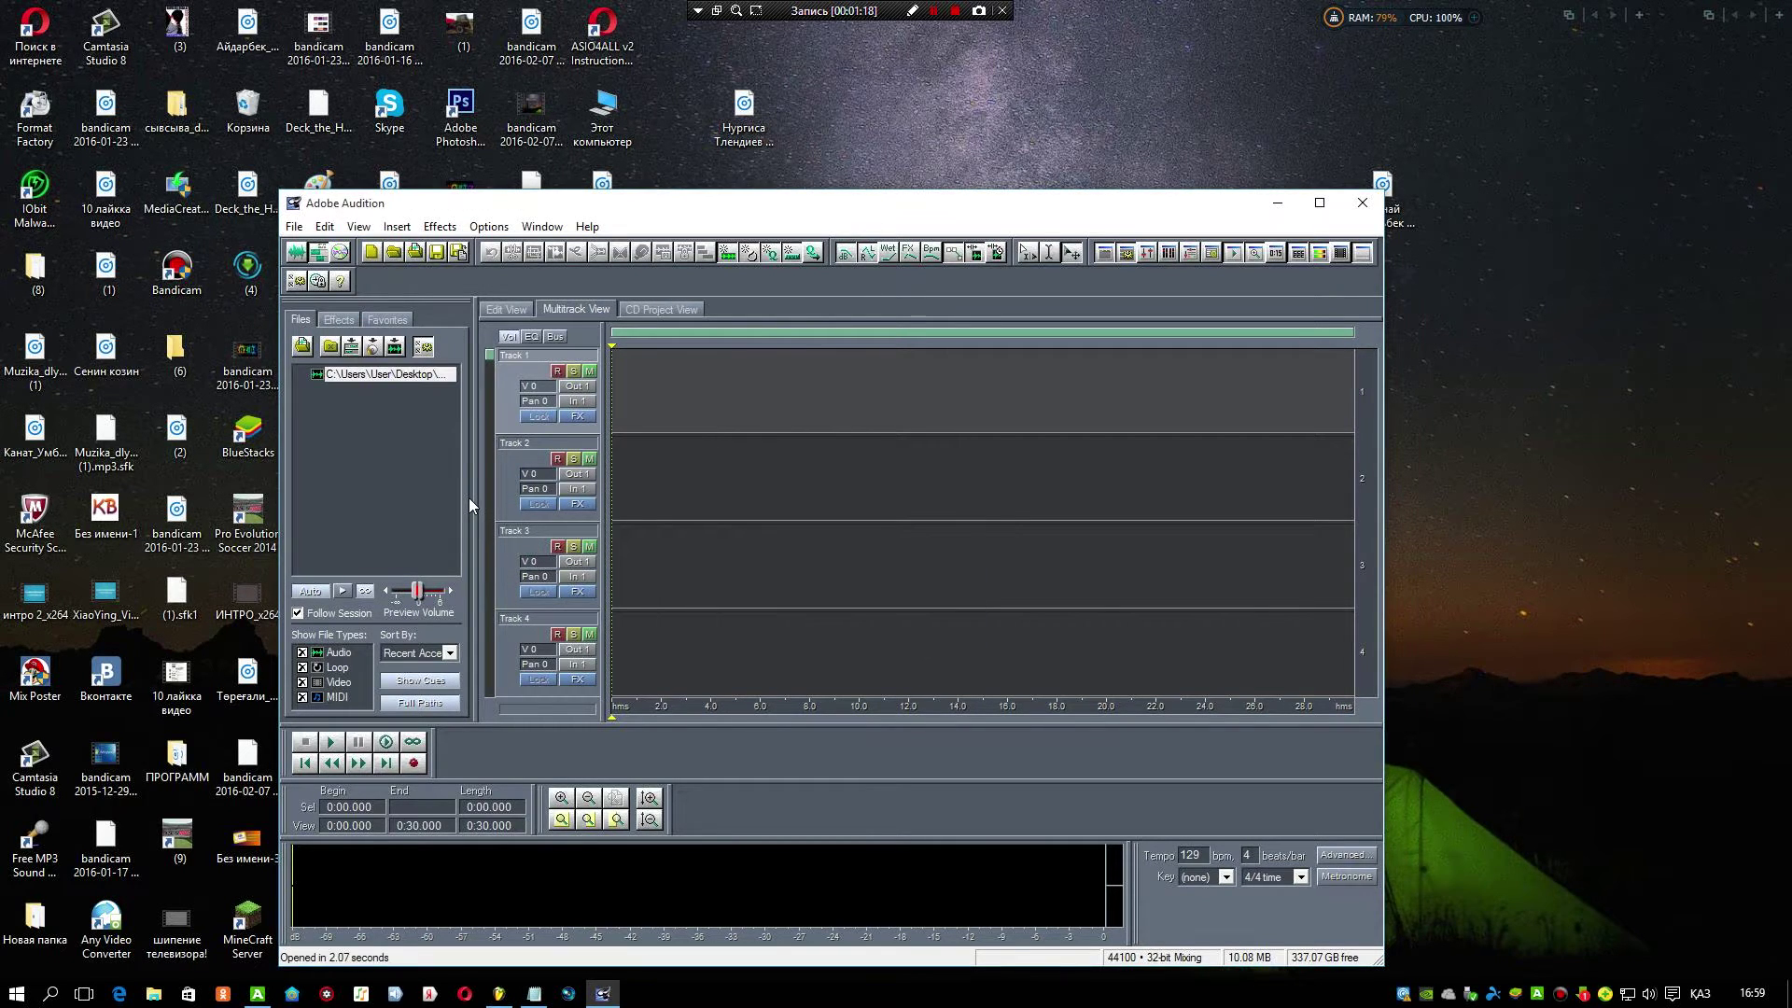
Step: Maximize the window, place the imported instrumental at the very start of Track 1 and arm Track 2 for recording
left_click(1319, 203)
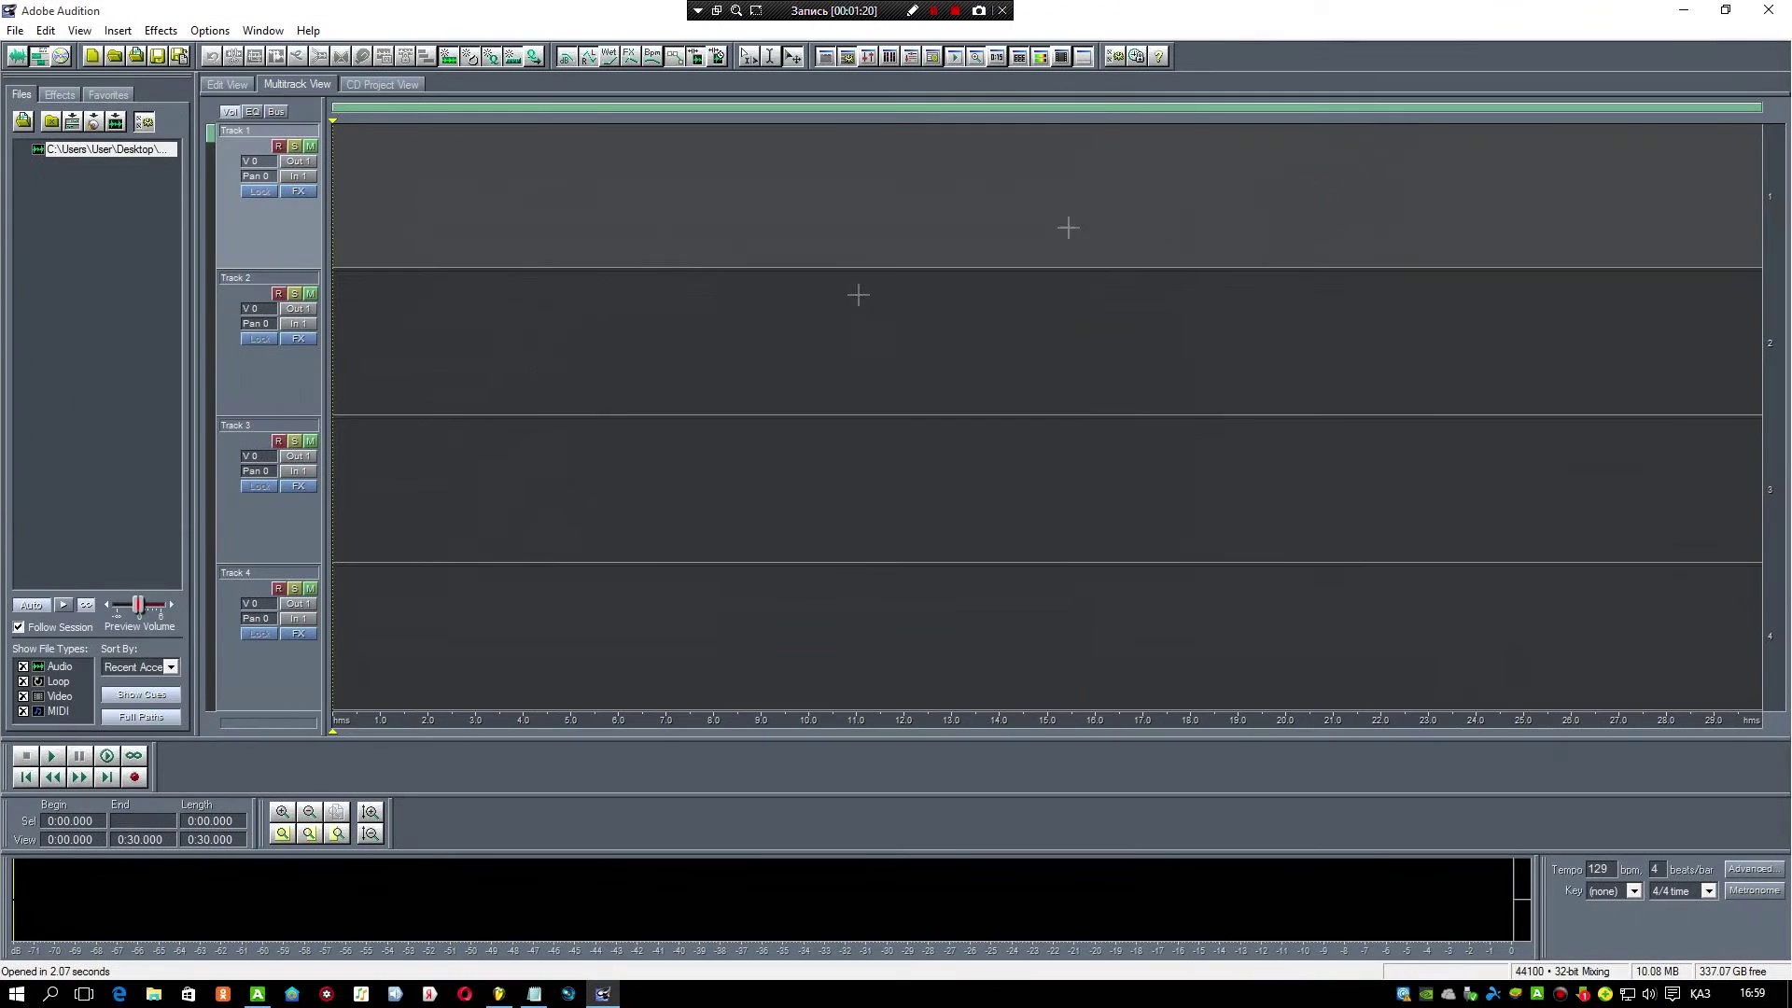
left_click_drag(430, 165, 495, 164)
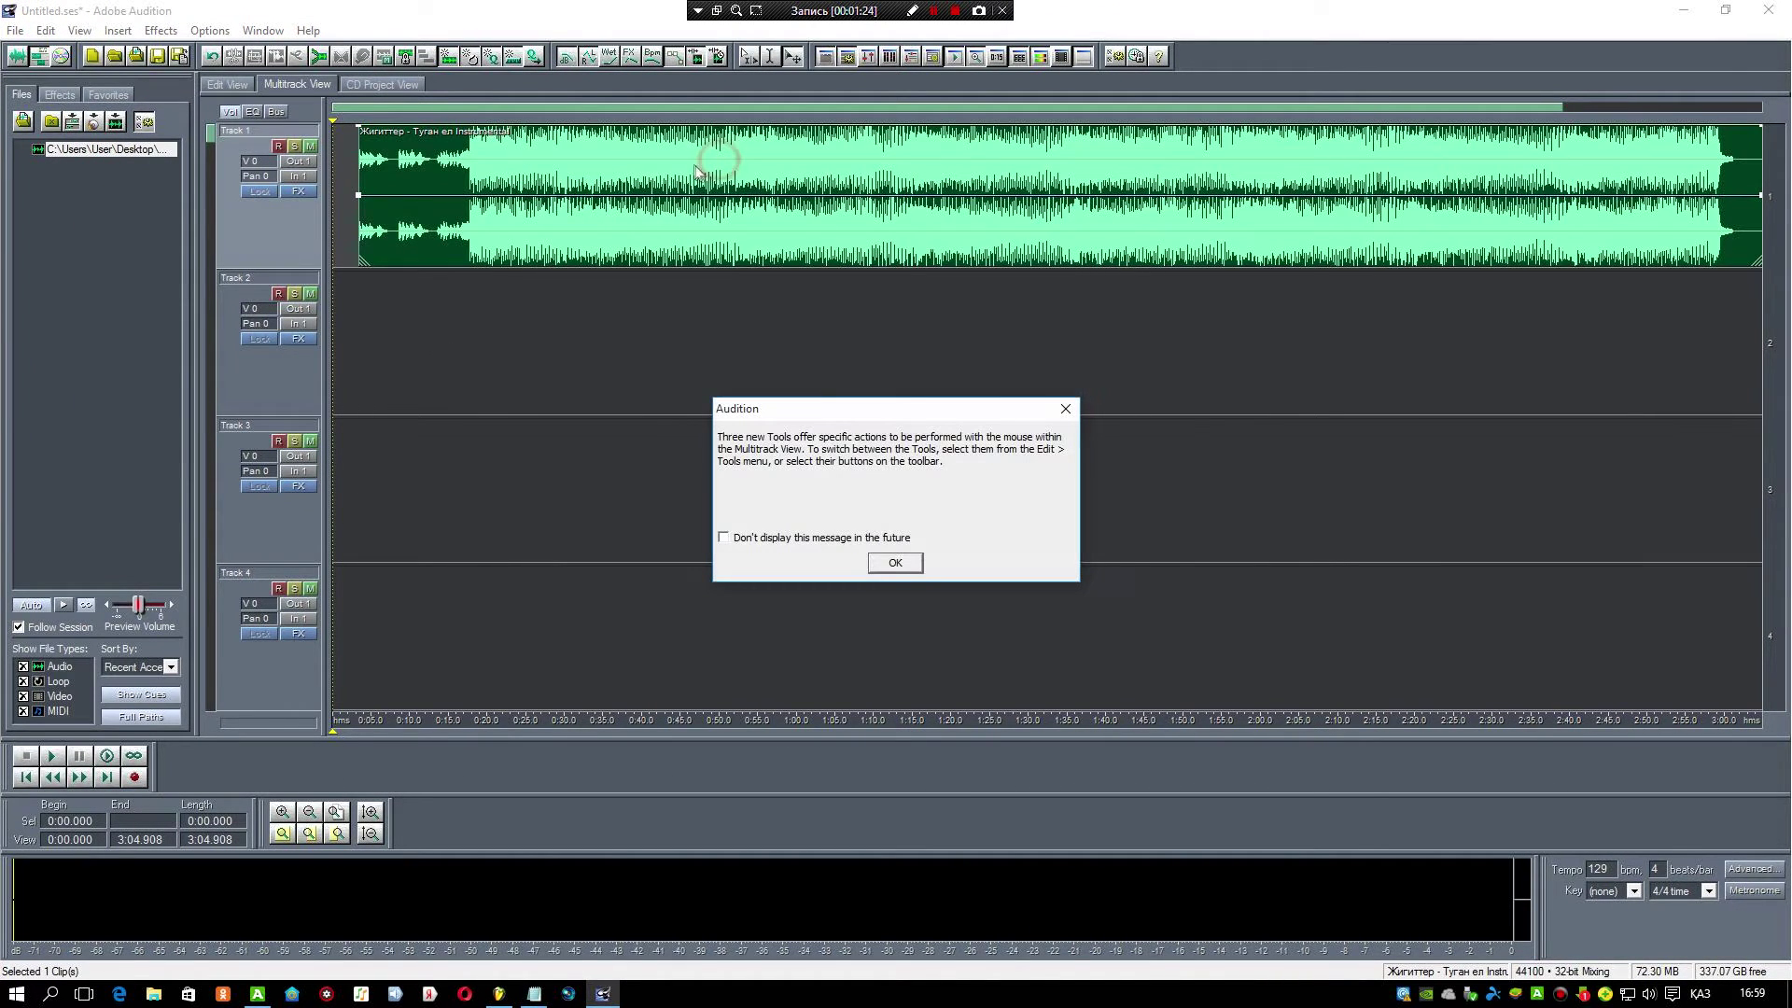
left_click(888, 563)
left_click_drag(800, 172, 782, 176)
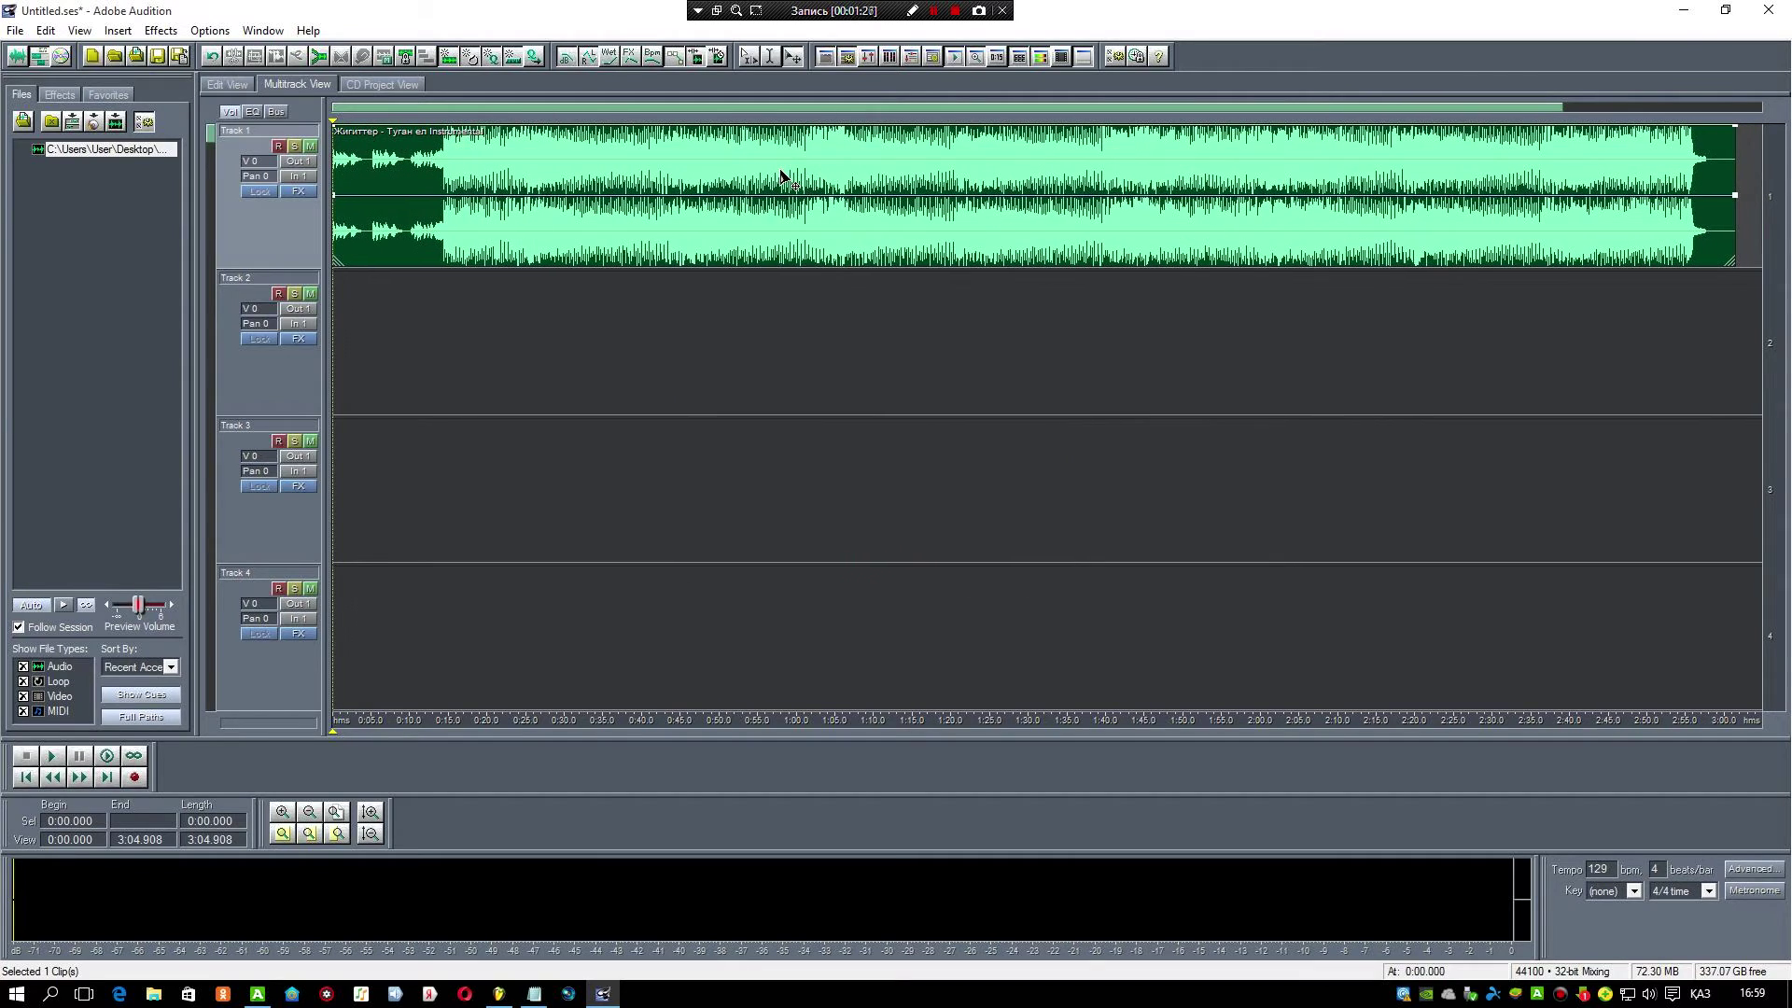
left_click(400, 312)
left_click(278, 293)
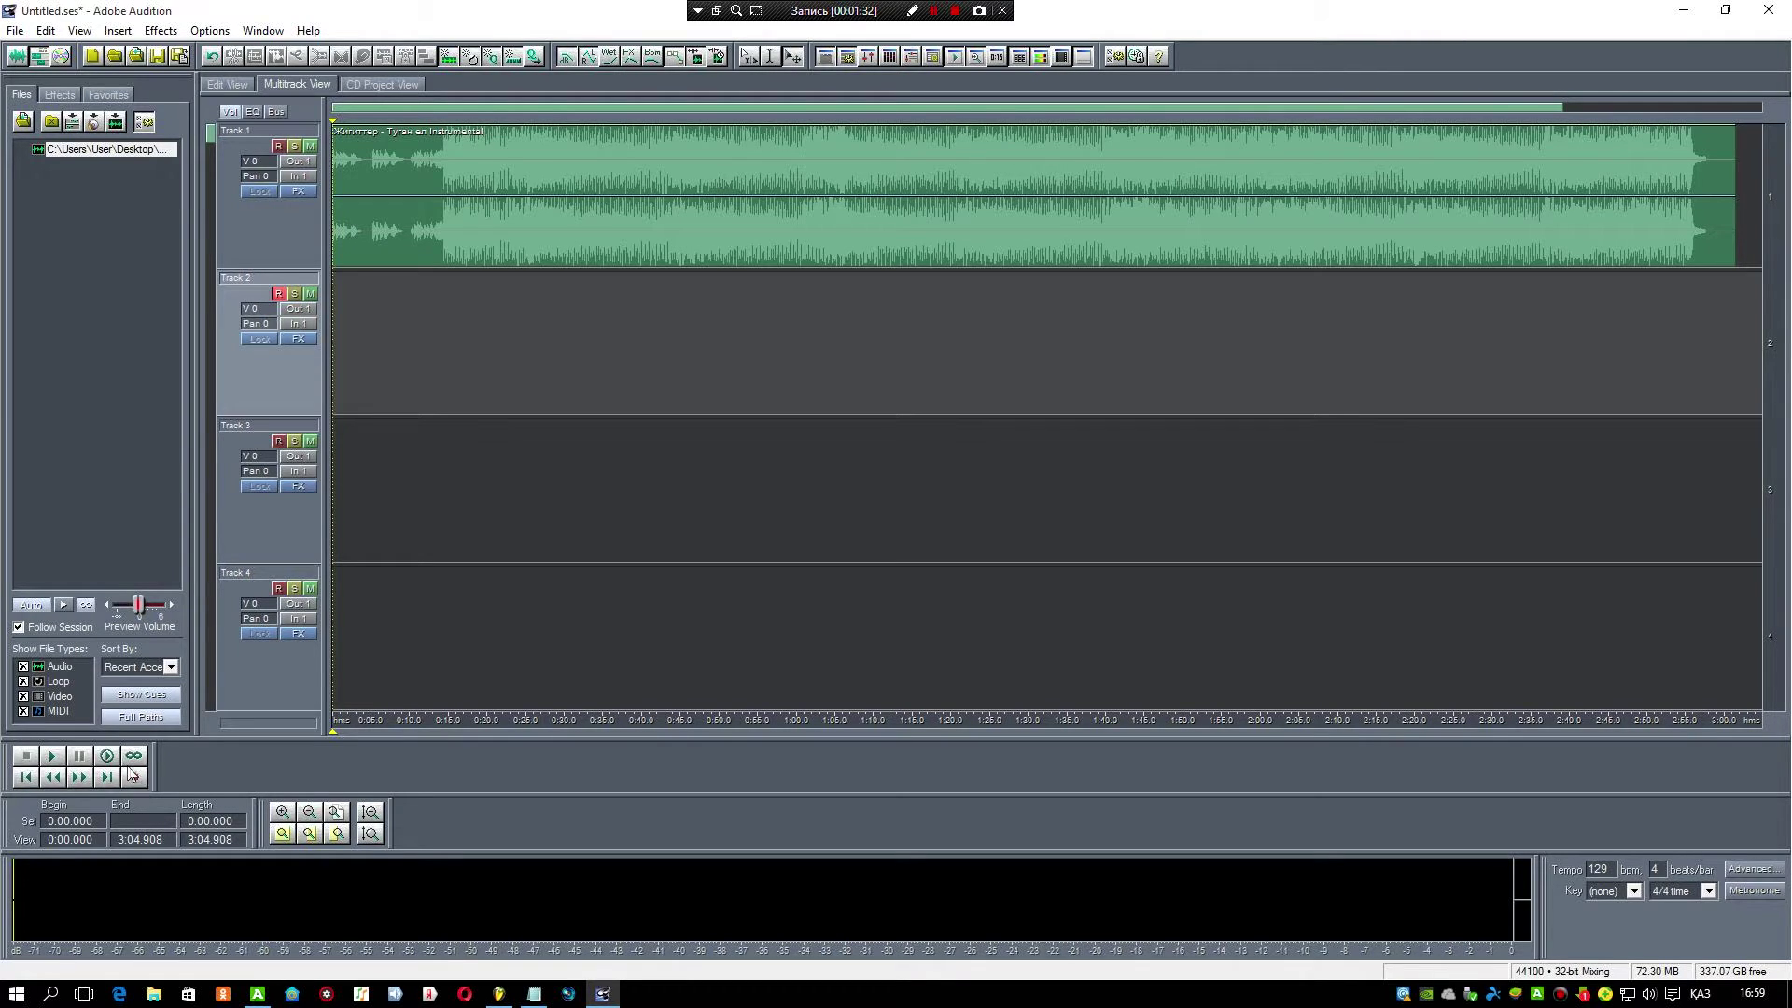
left_click(912, 10)
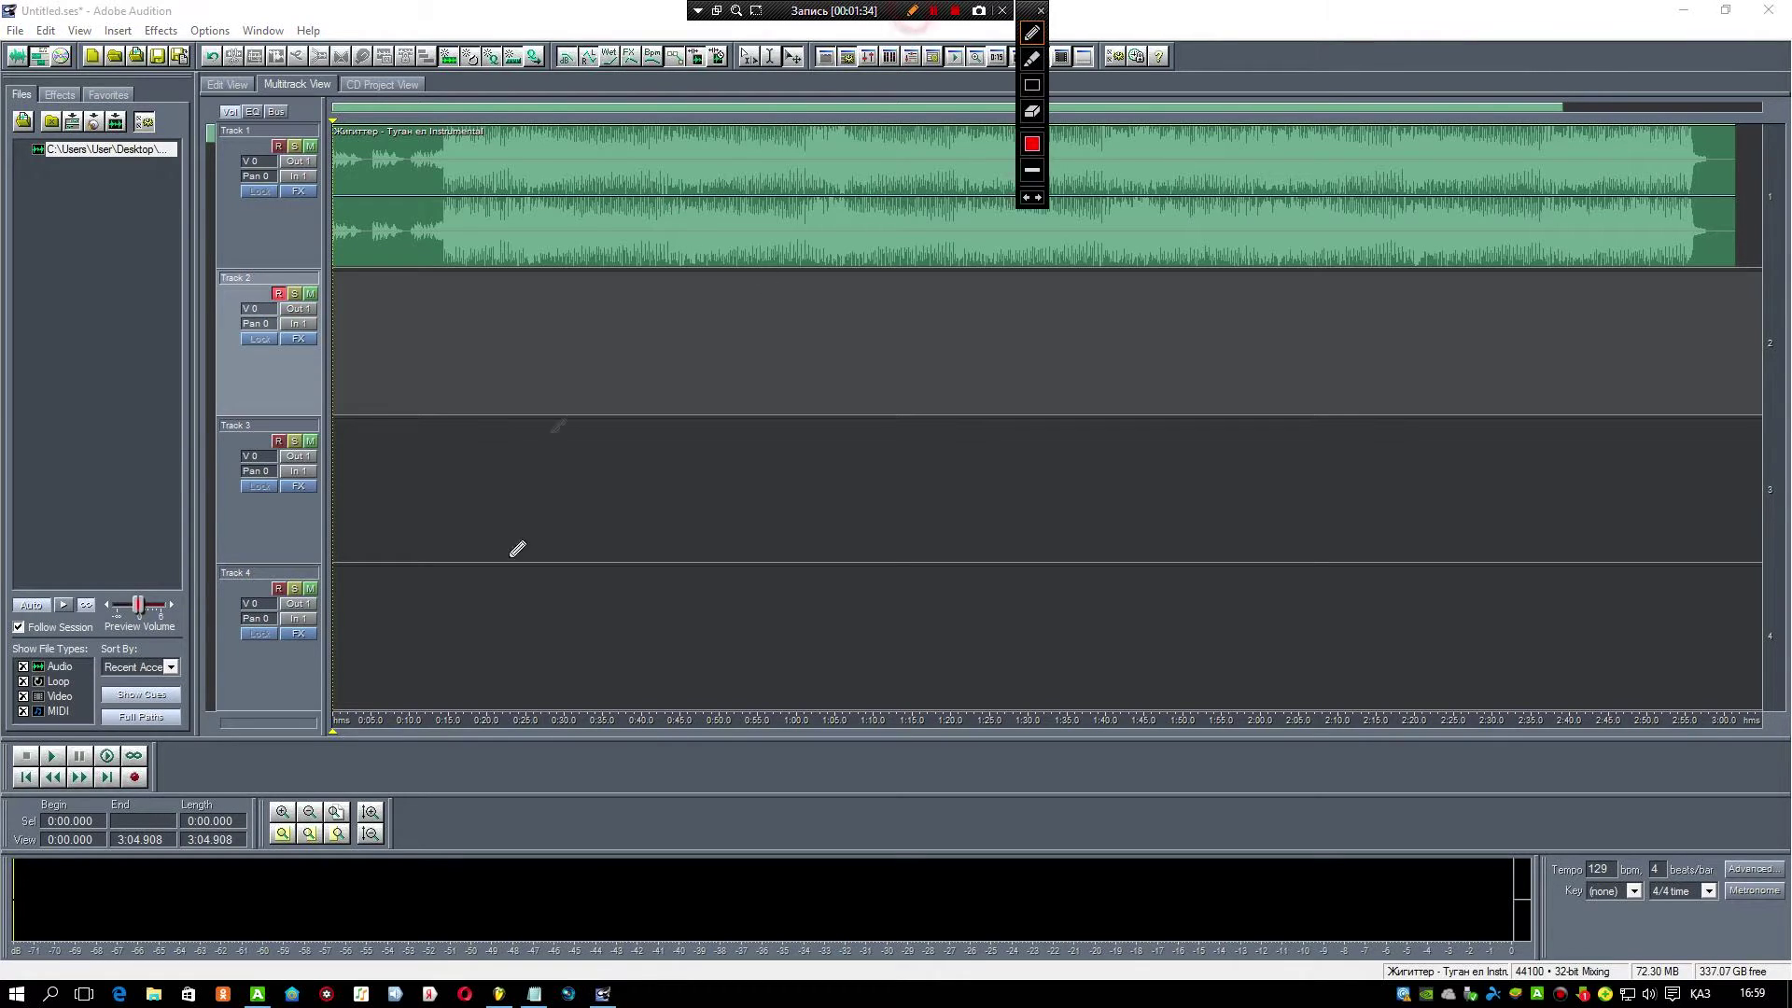
mouse_move(108, 758)
left_mouse_down()
mouse_move(146, 811)
mouse_move(121, 758)
left_mouse_up()
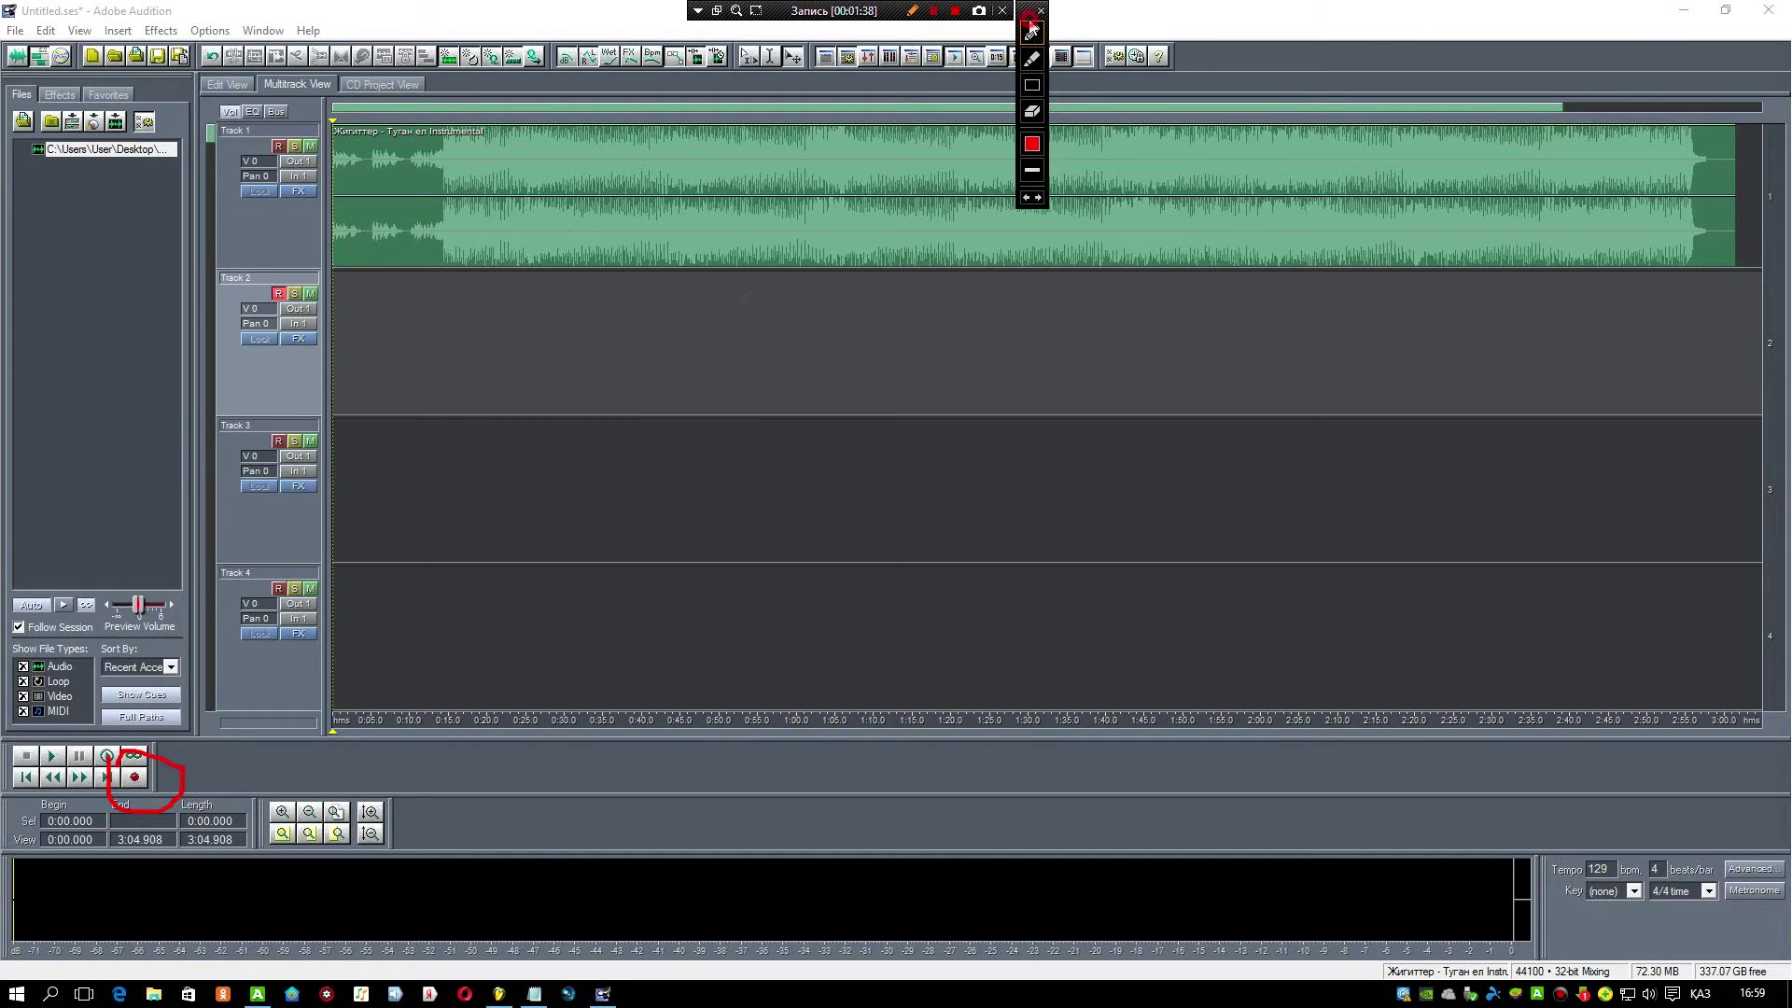
left_click(1034, 61)
left_click(1022, 28)
left_click(1043, 12)
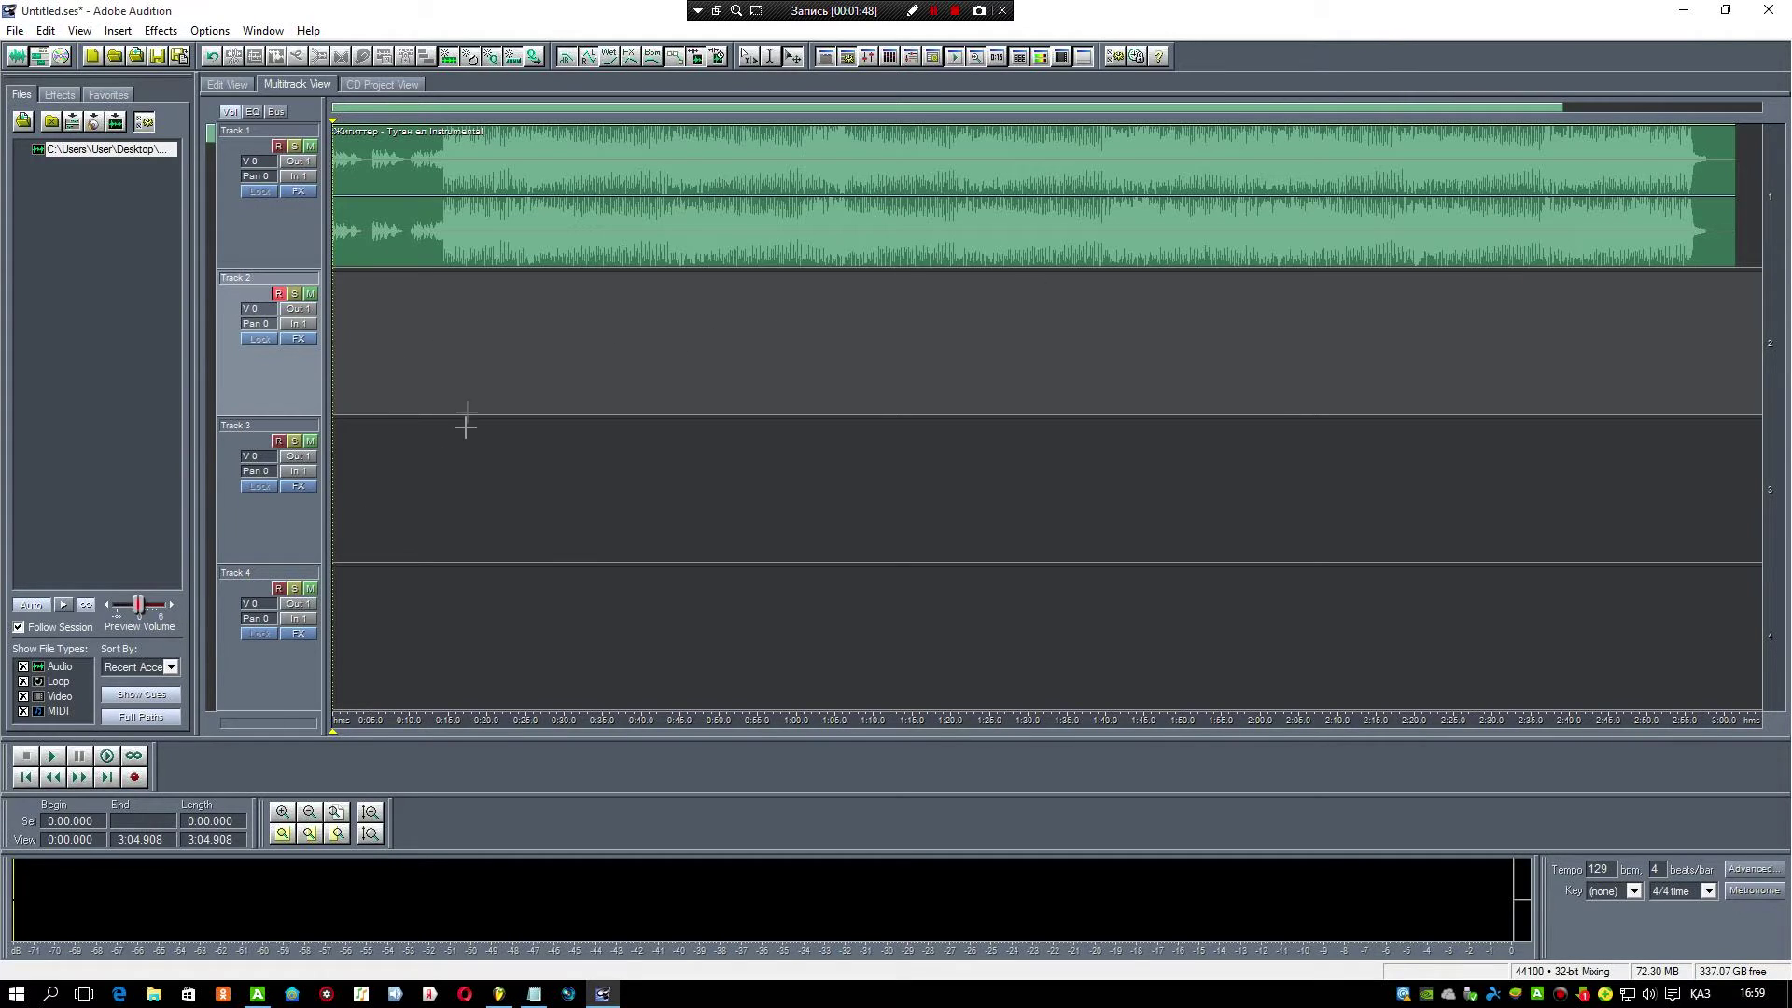
Step: Record about 9.5 seconds of audio on Track 2 and move the recorded clip to start at about 0:05
left_click(136, 777)
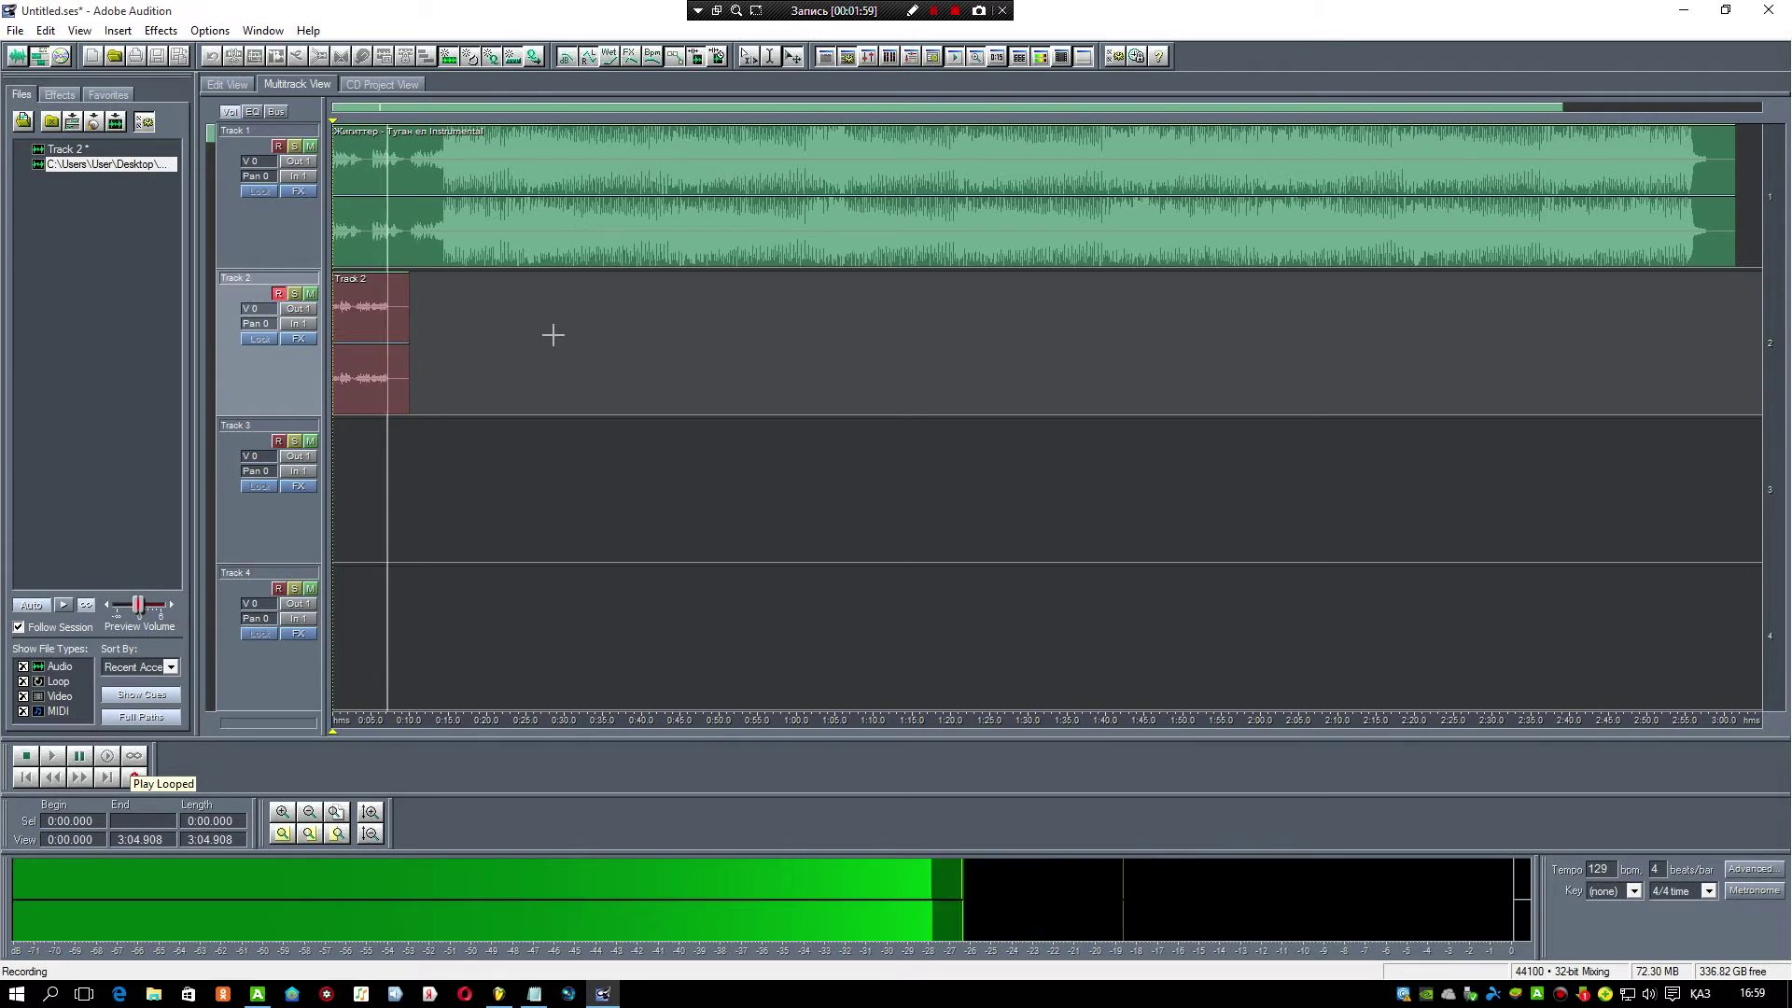
left_click(79, 758)
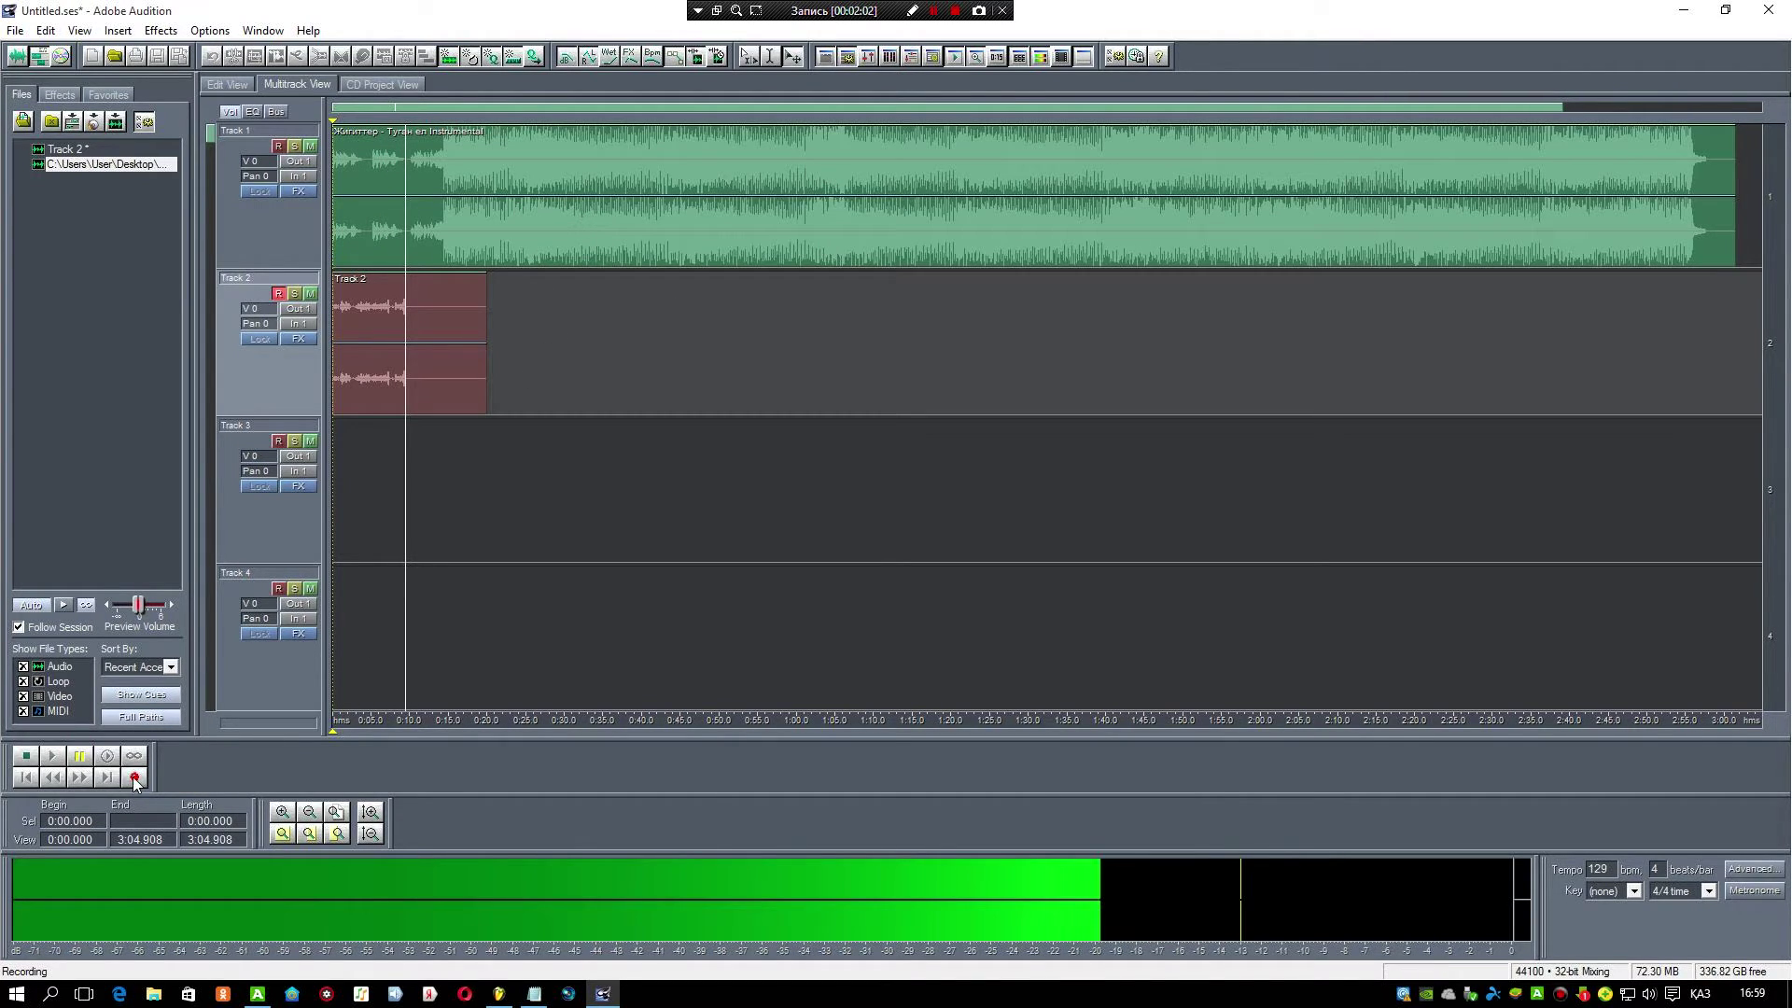
left_click(135, 778)
mouse_move(380, 366)
left_mouse_down()
mouse_move(418, 364)
mouse_move(404, 350)
left_mouse_up()
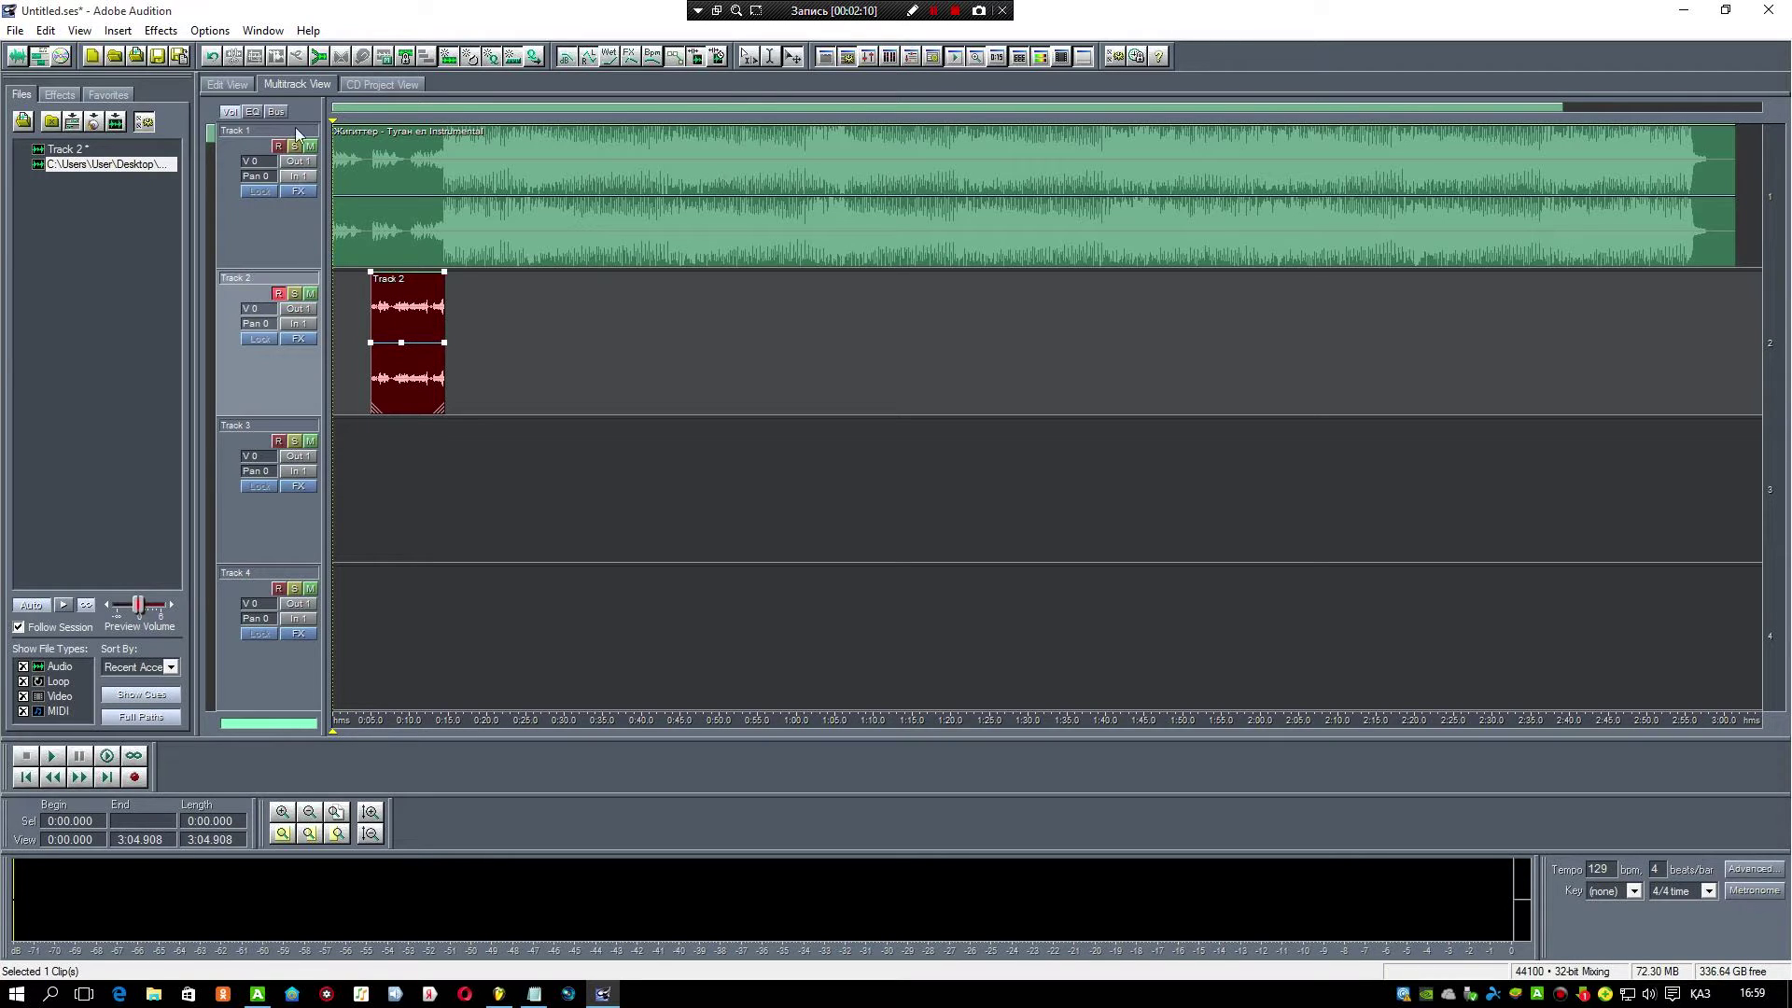
Step: Open the Track 2 recording in Edit View and apply Auto Click/Pop Eliminator to the quiet passage from about 0:07.37 to 0:08.13
left_click(244, 84)
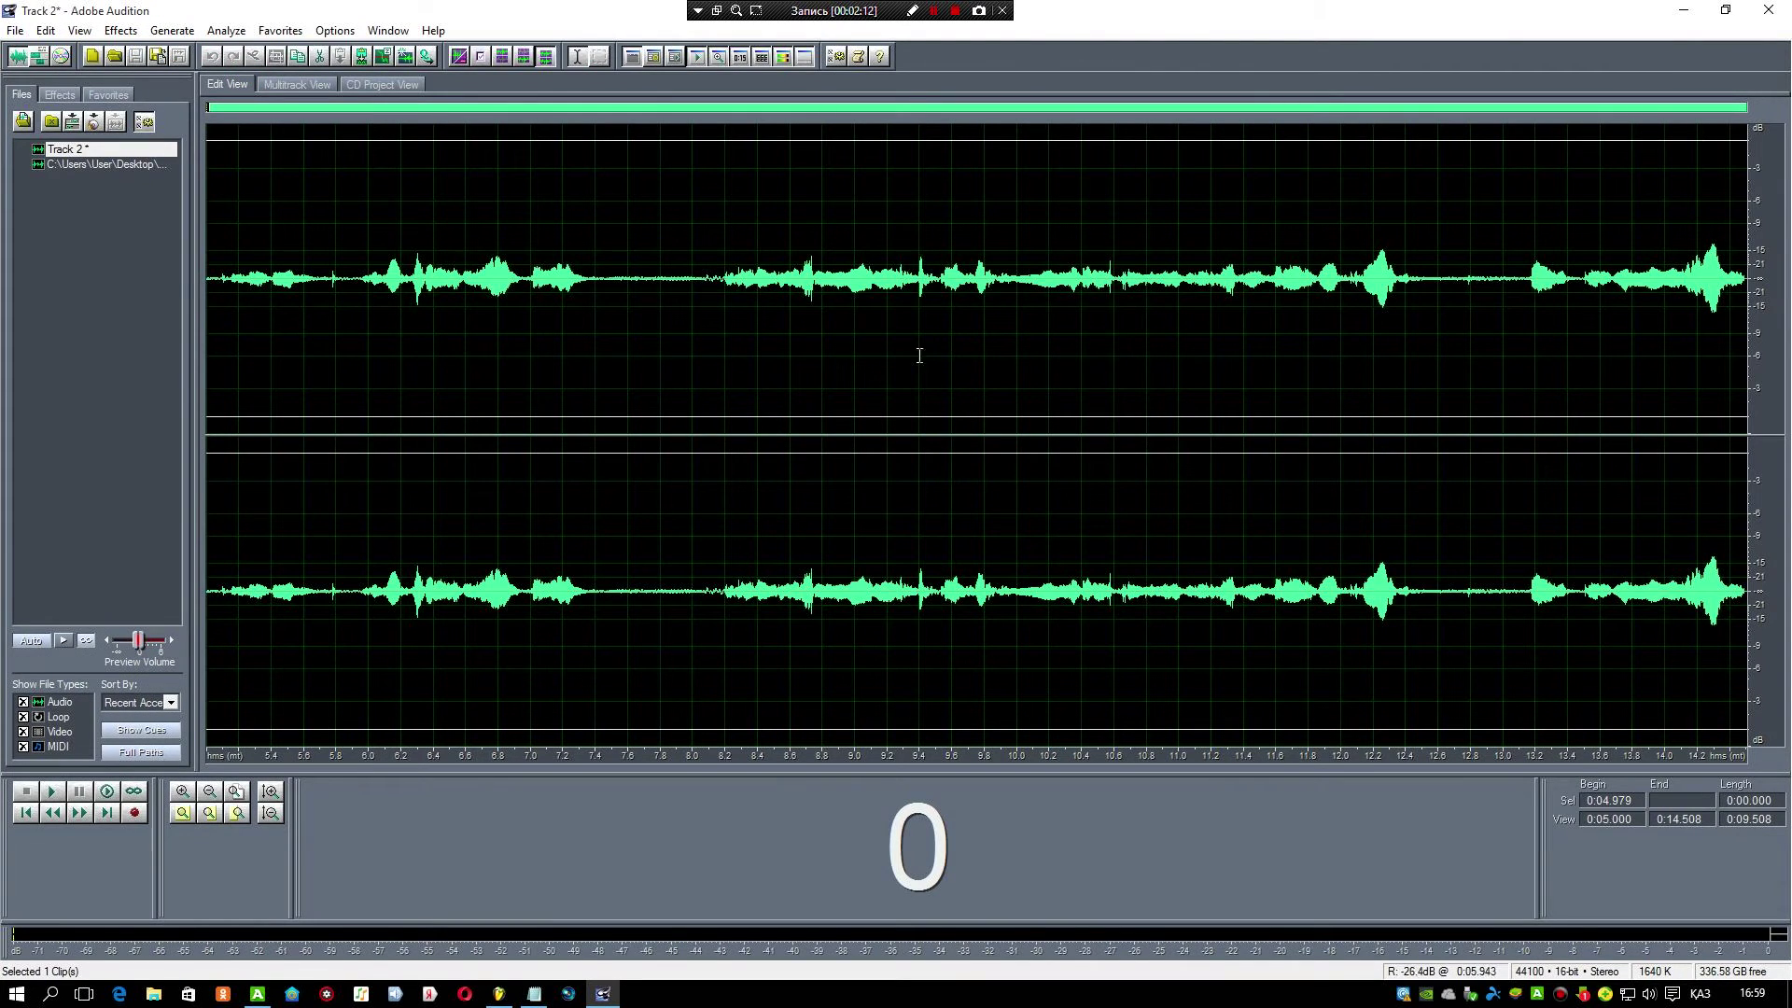
double_click(209, 253)
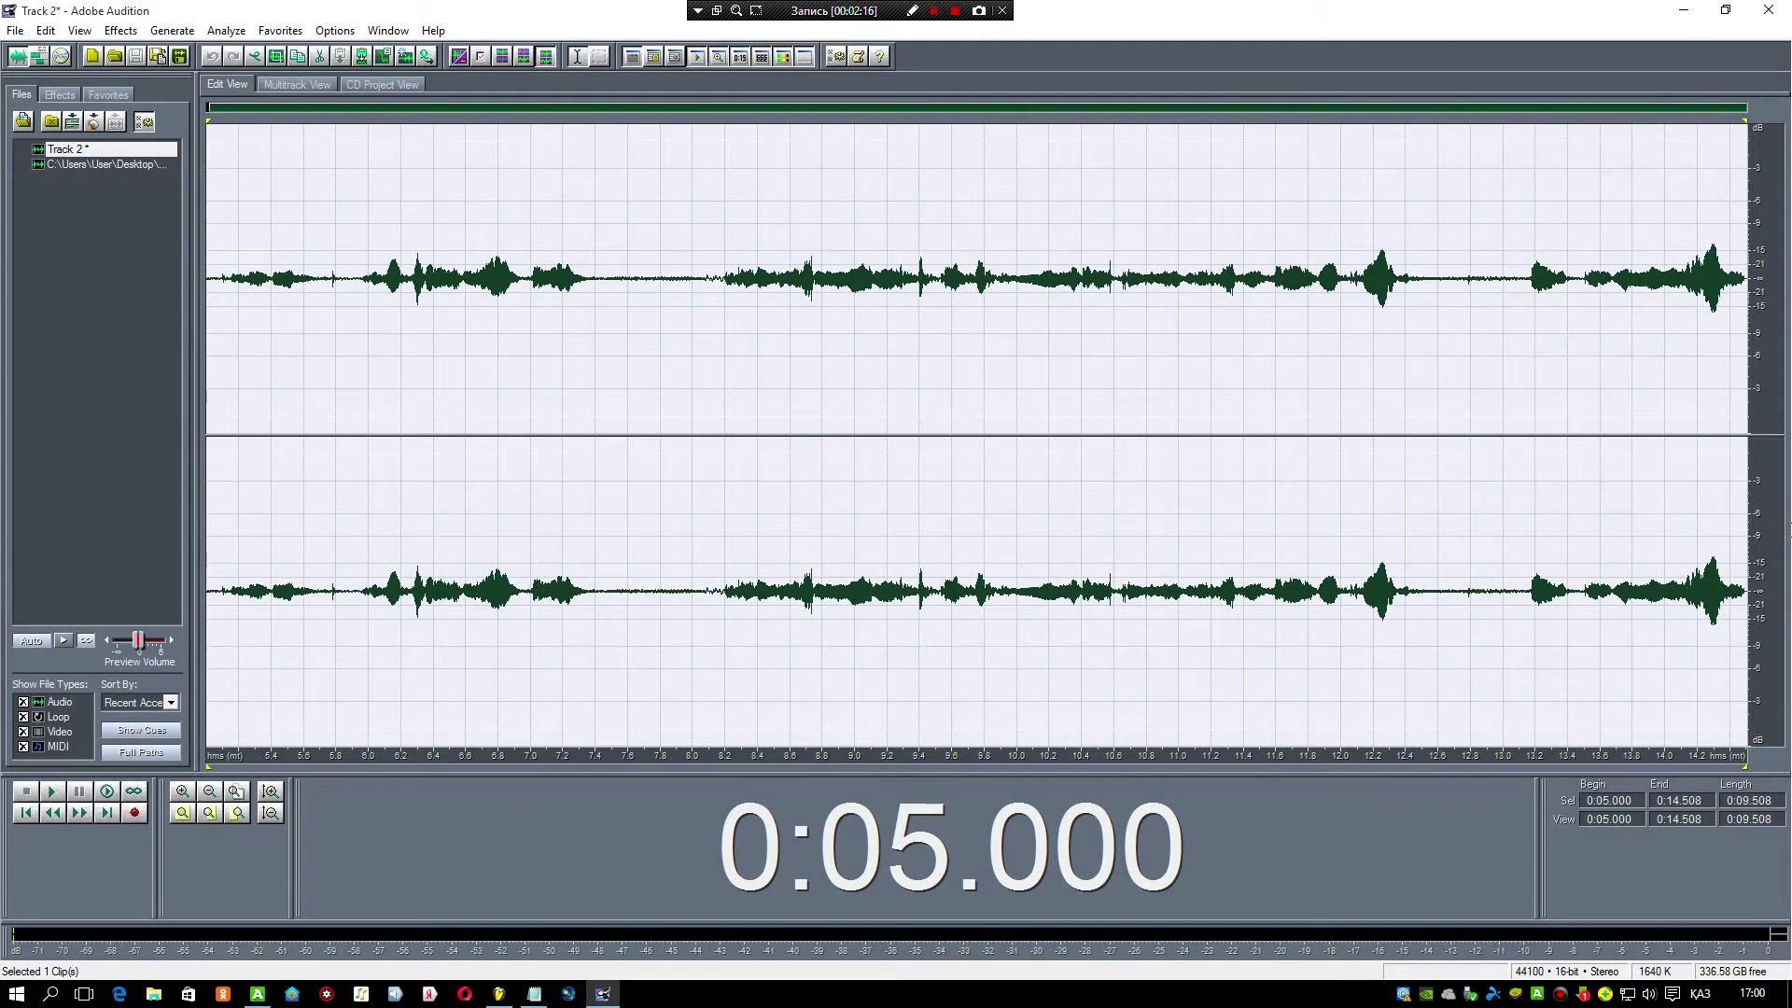
left_click(1535, 581)
left_click_drag(713, 280, 591, 280)
left_click(132, 32)
left_click(168, 178)
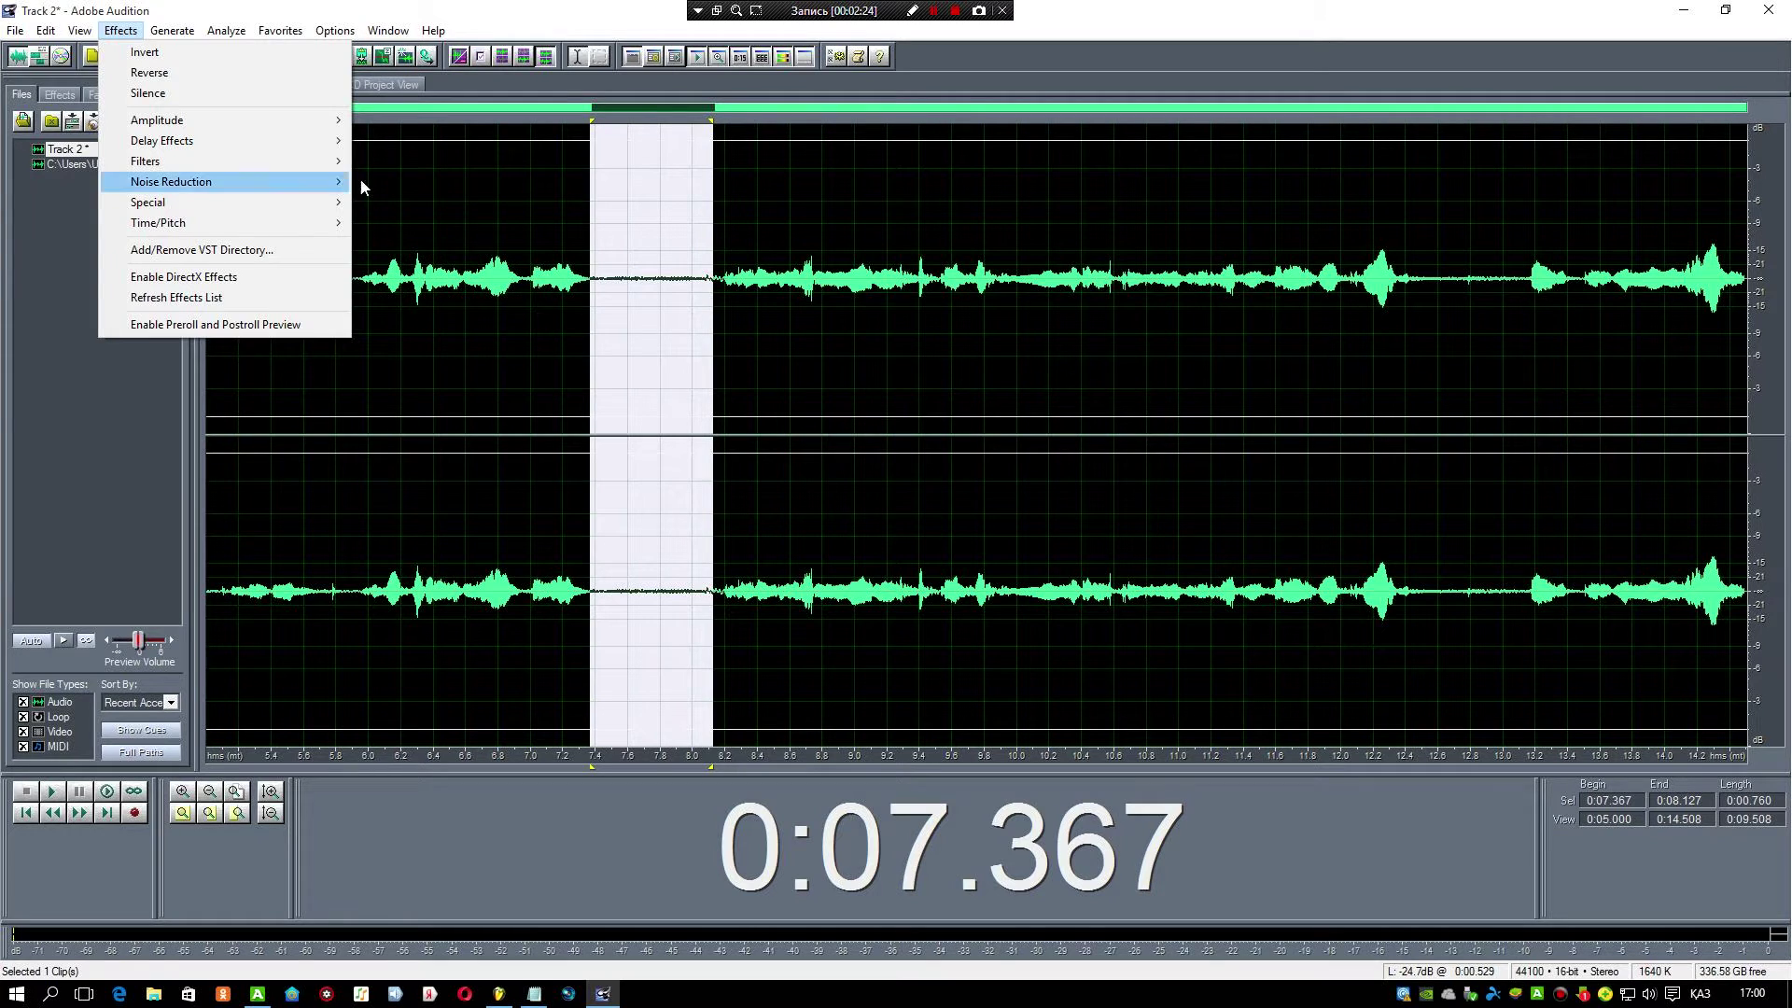
mouse_move(345, 183)
left_click(401, 182)
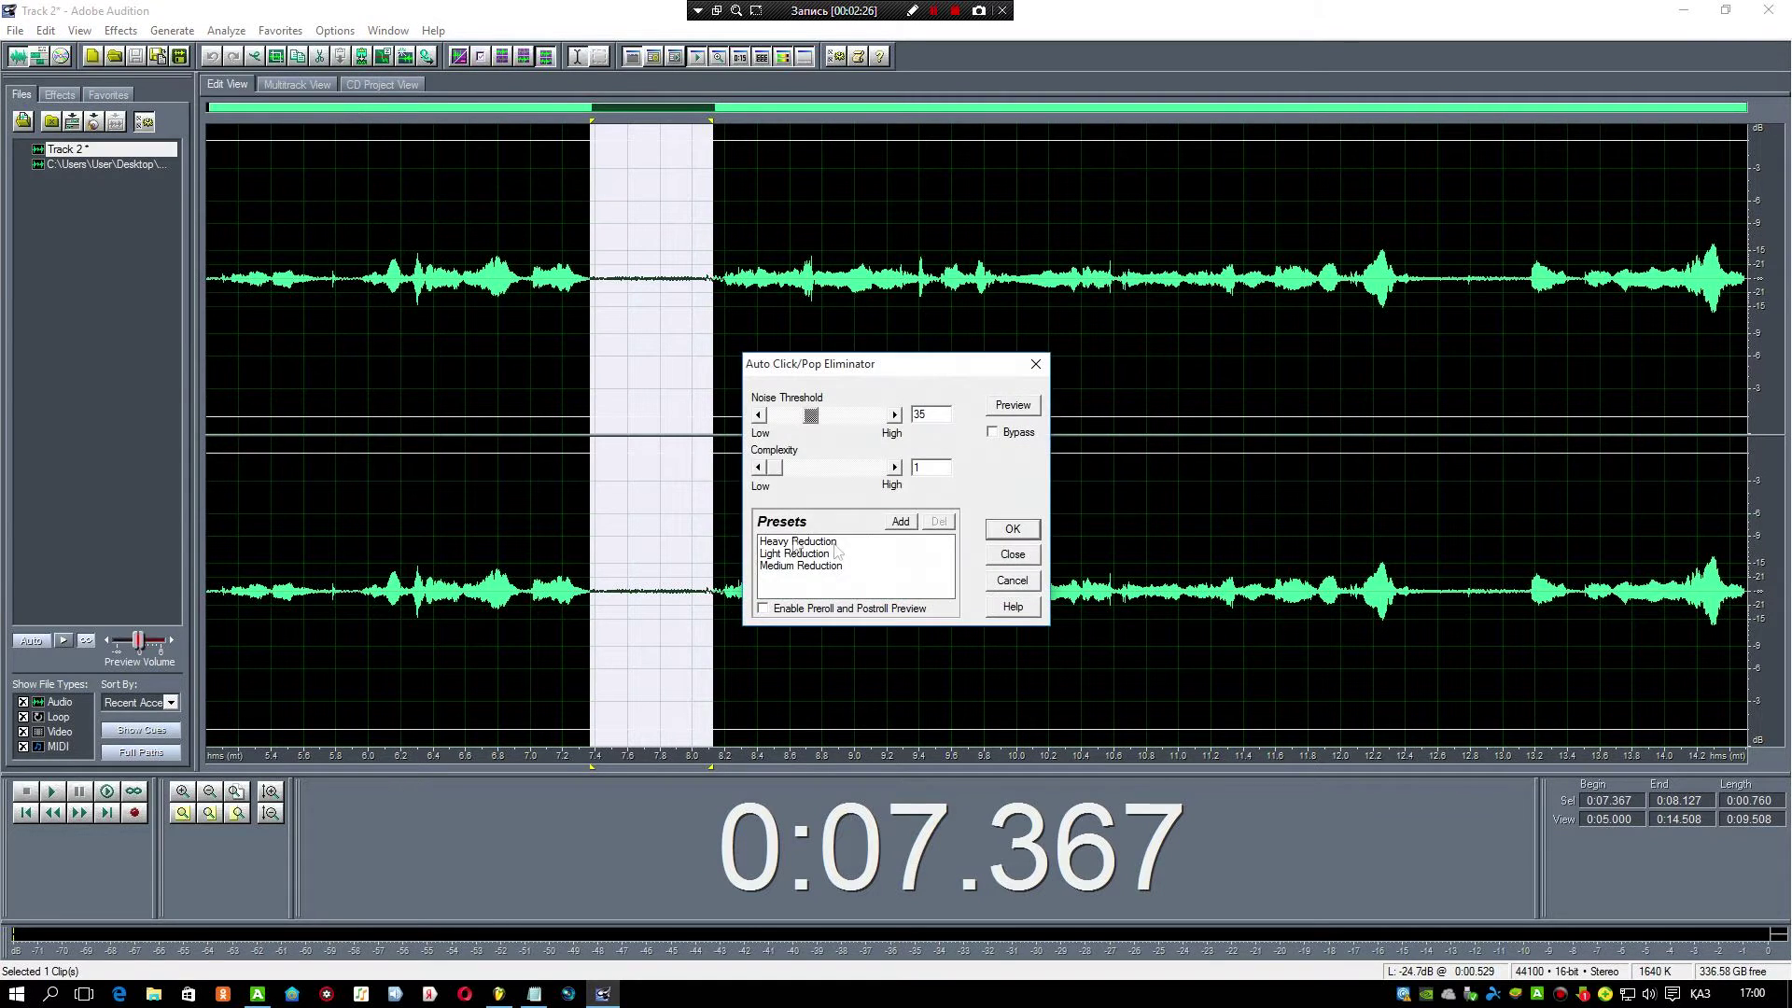
left_click(1008, 532)
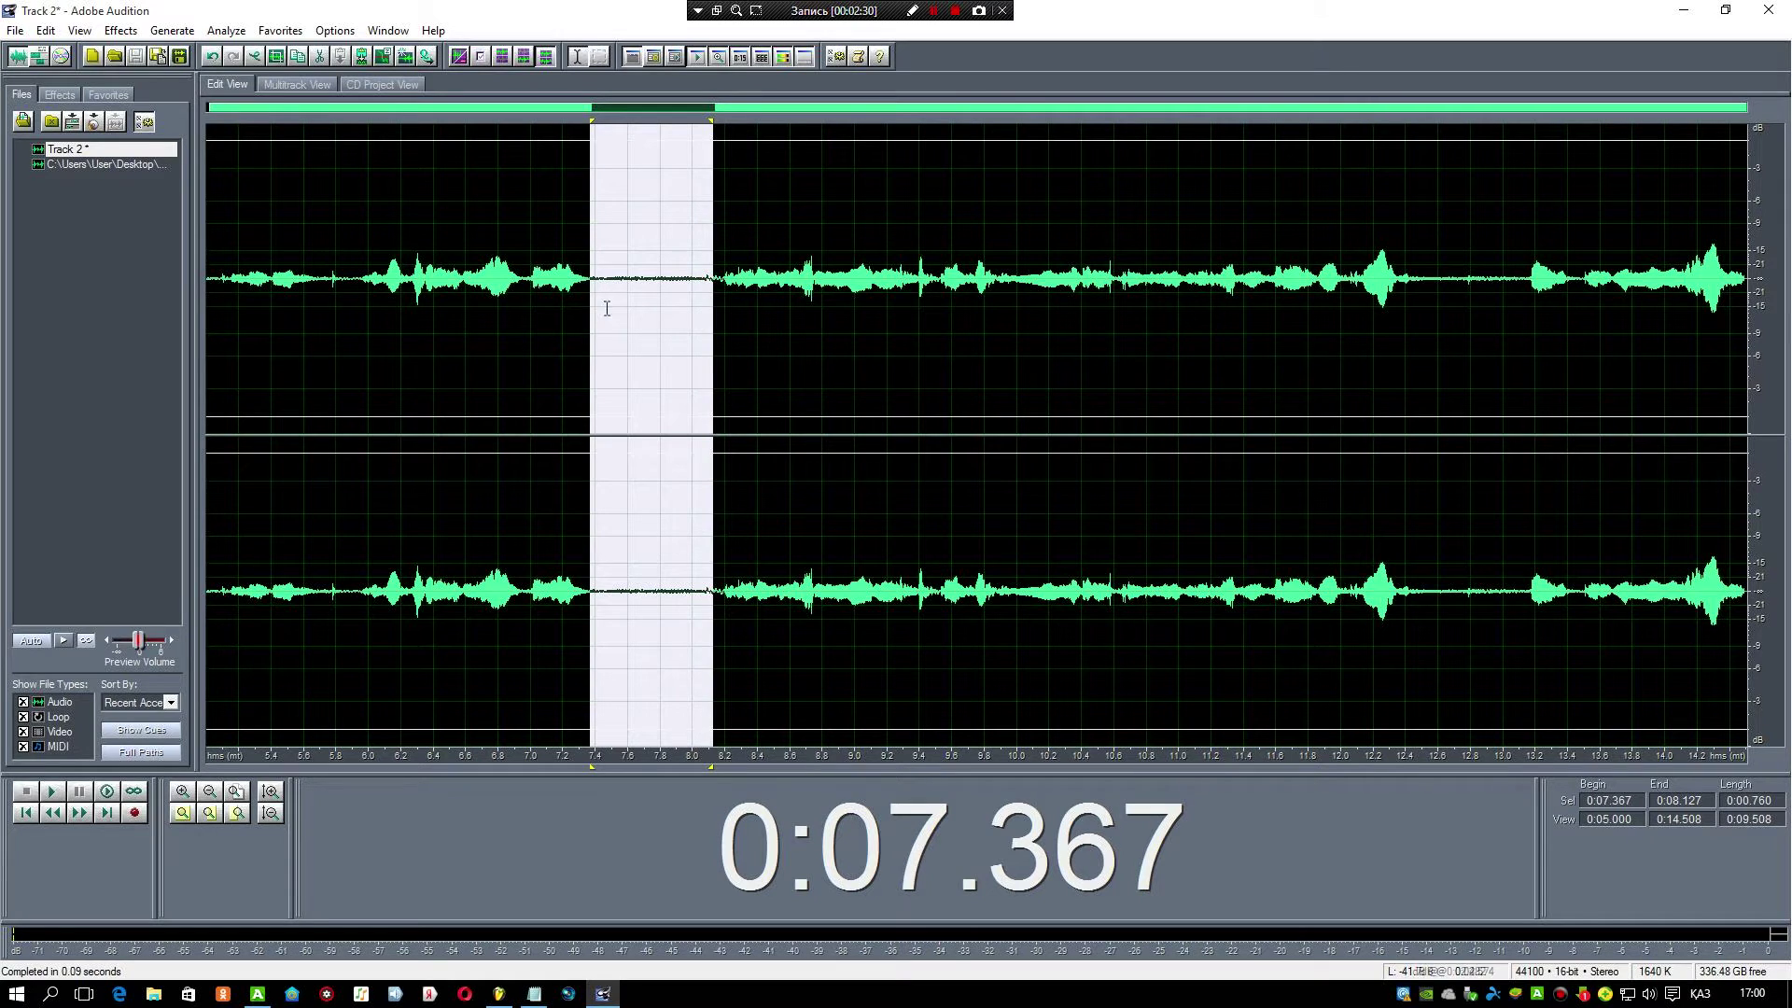
Step: Play back the Track 2 recording from about 0:05.06 and pause the playback
left_click(217, 229)
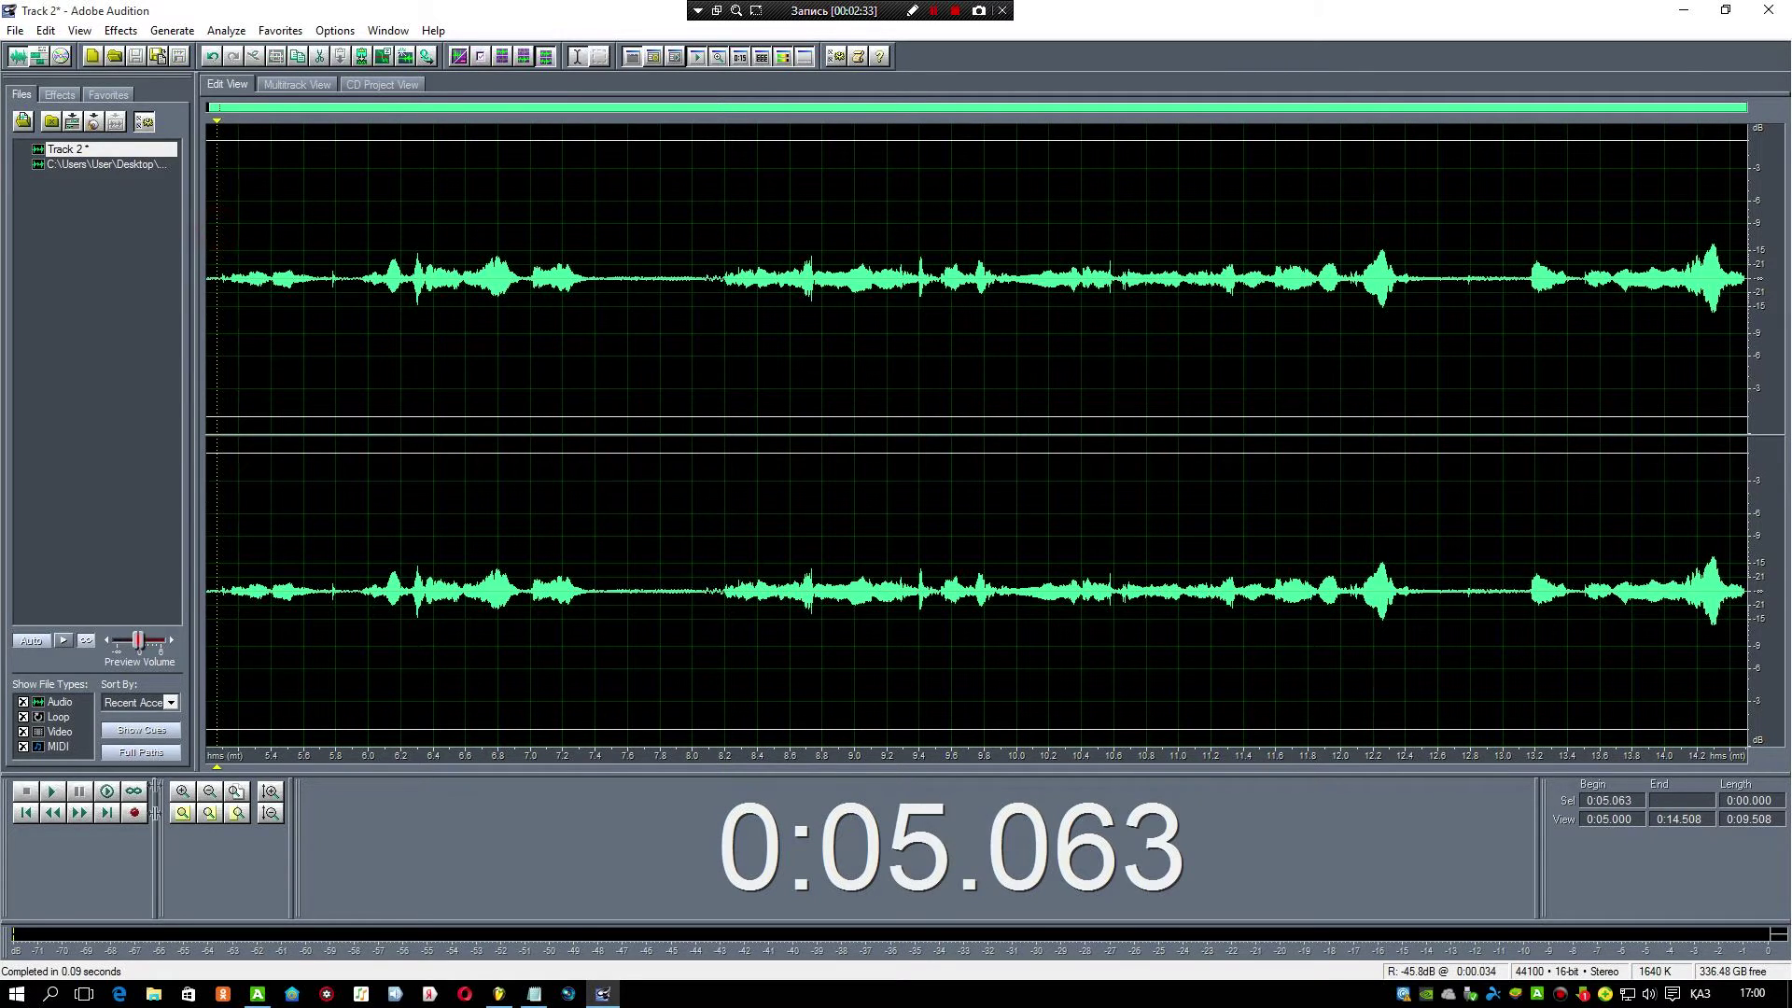
left_click(52, 792)
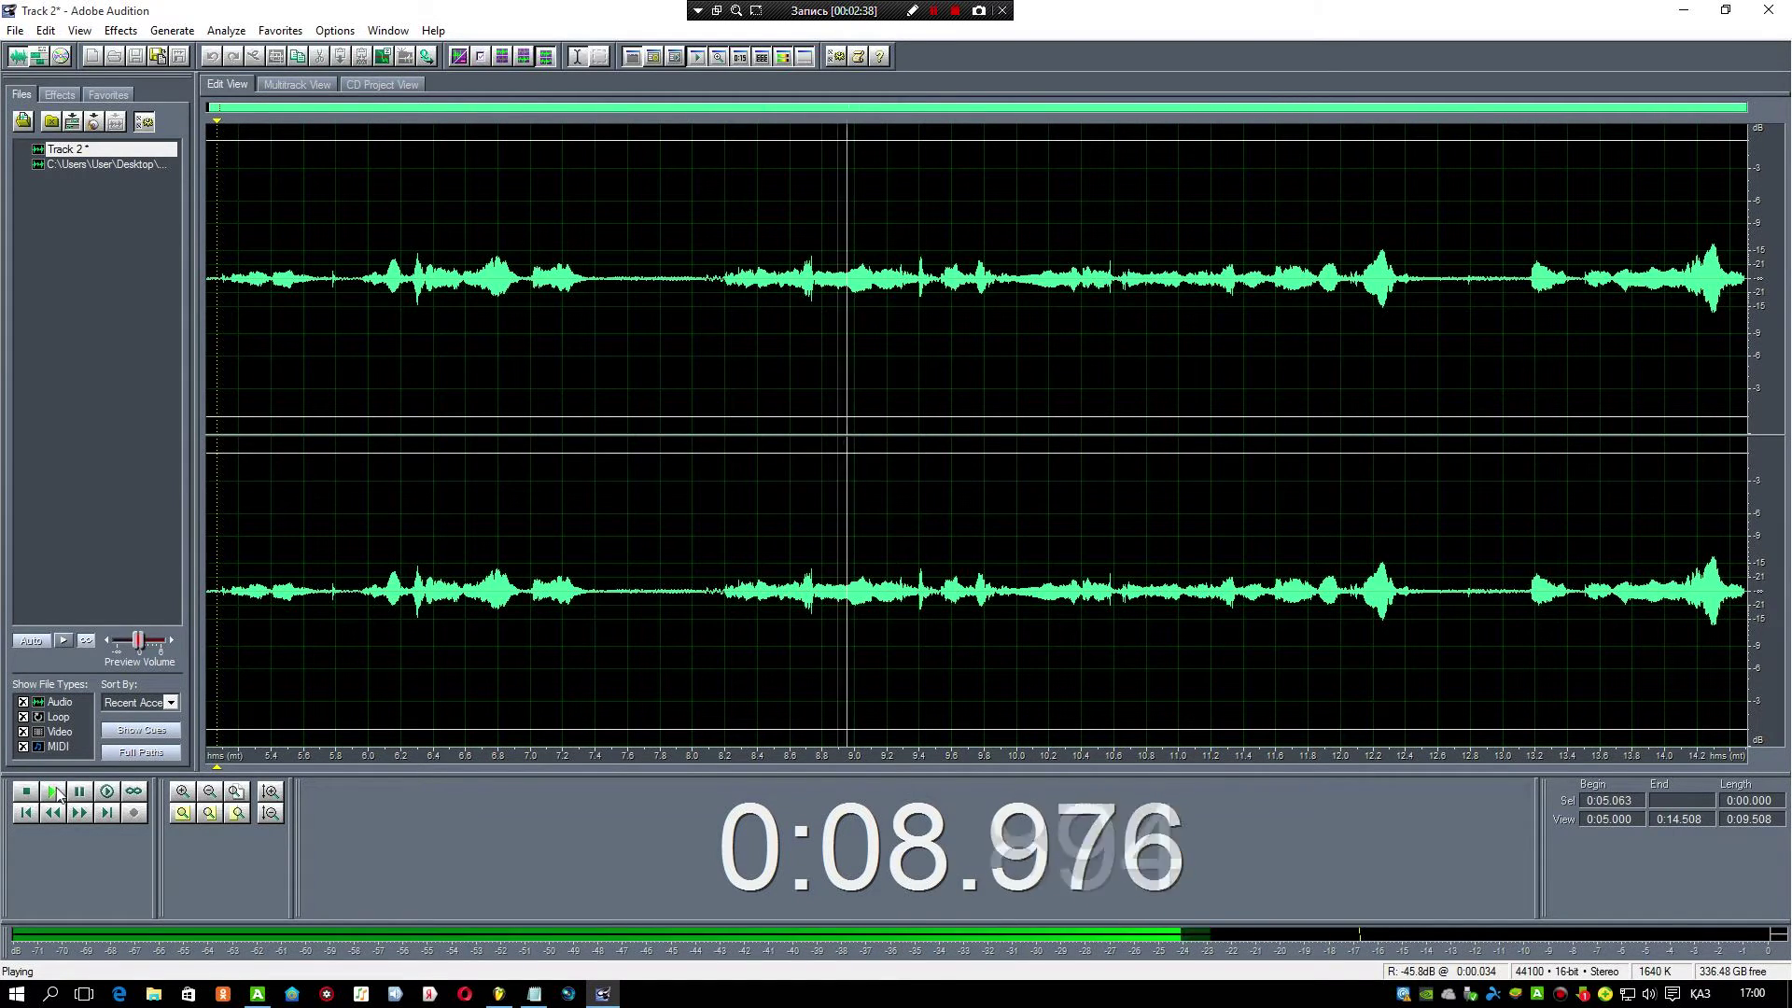
left_click(55, 792)
left_click(79, 792)
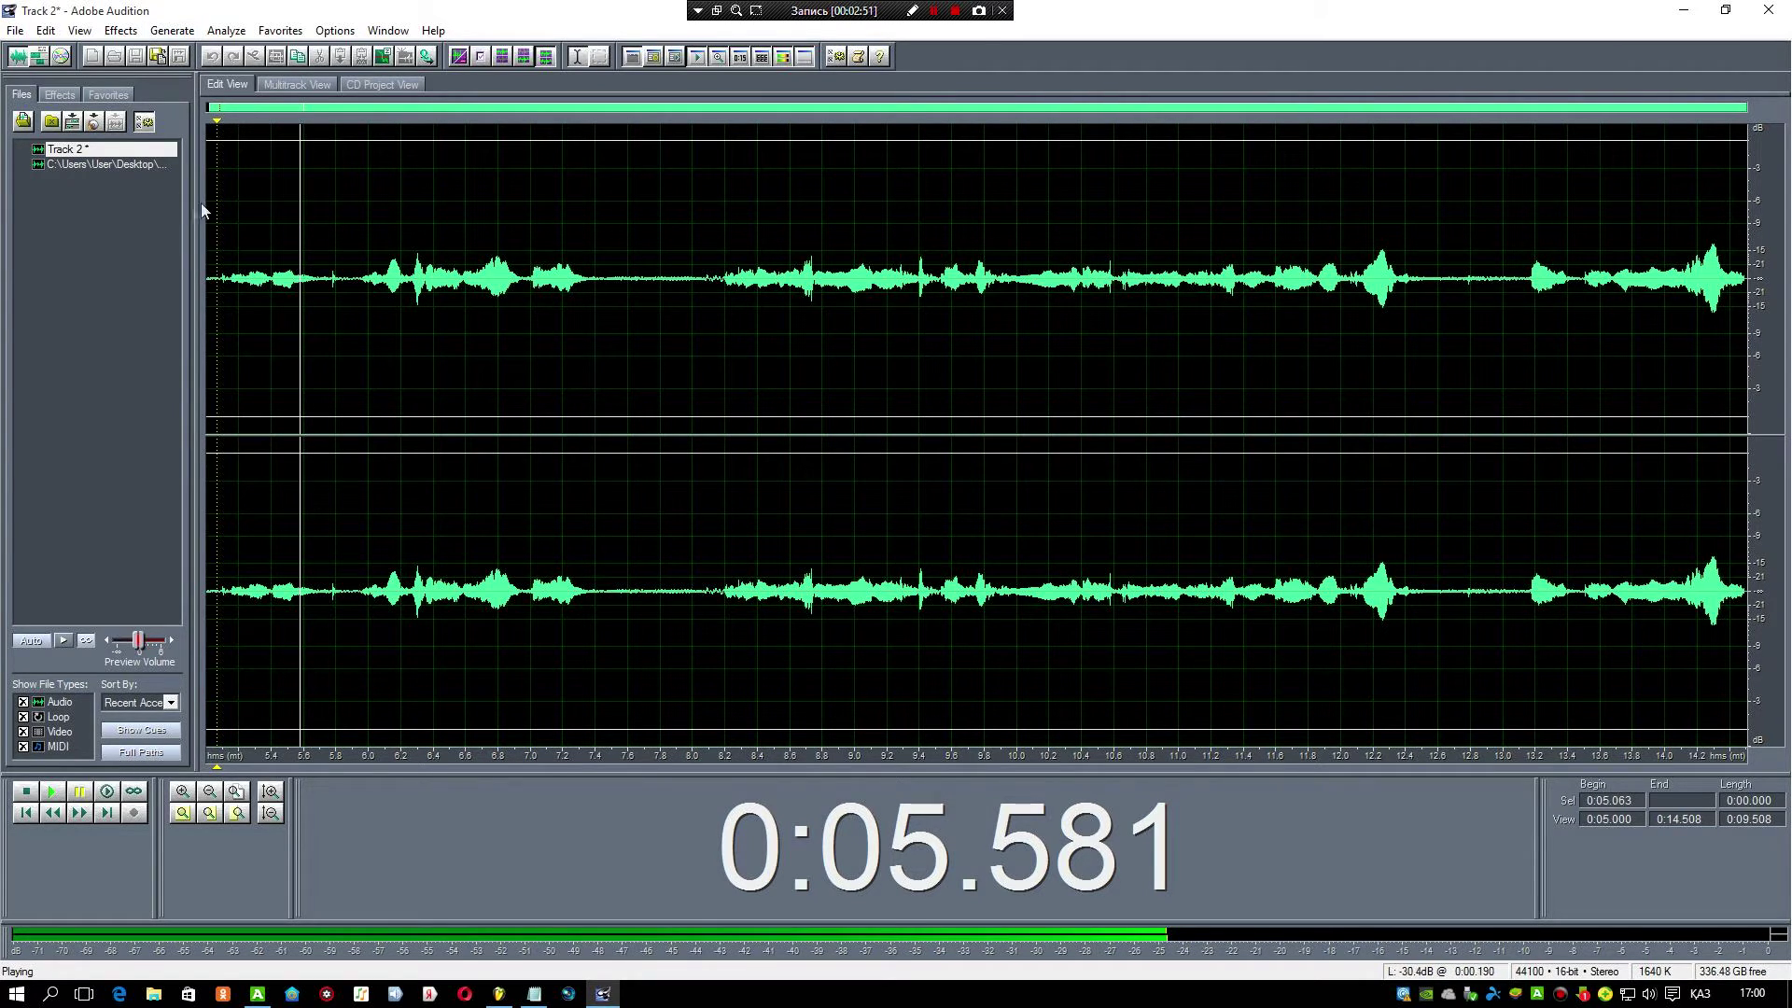
Step: Try to apply an effect from the Delay Effects group to the whole Track 2 recording
double_click(352, 227)
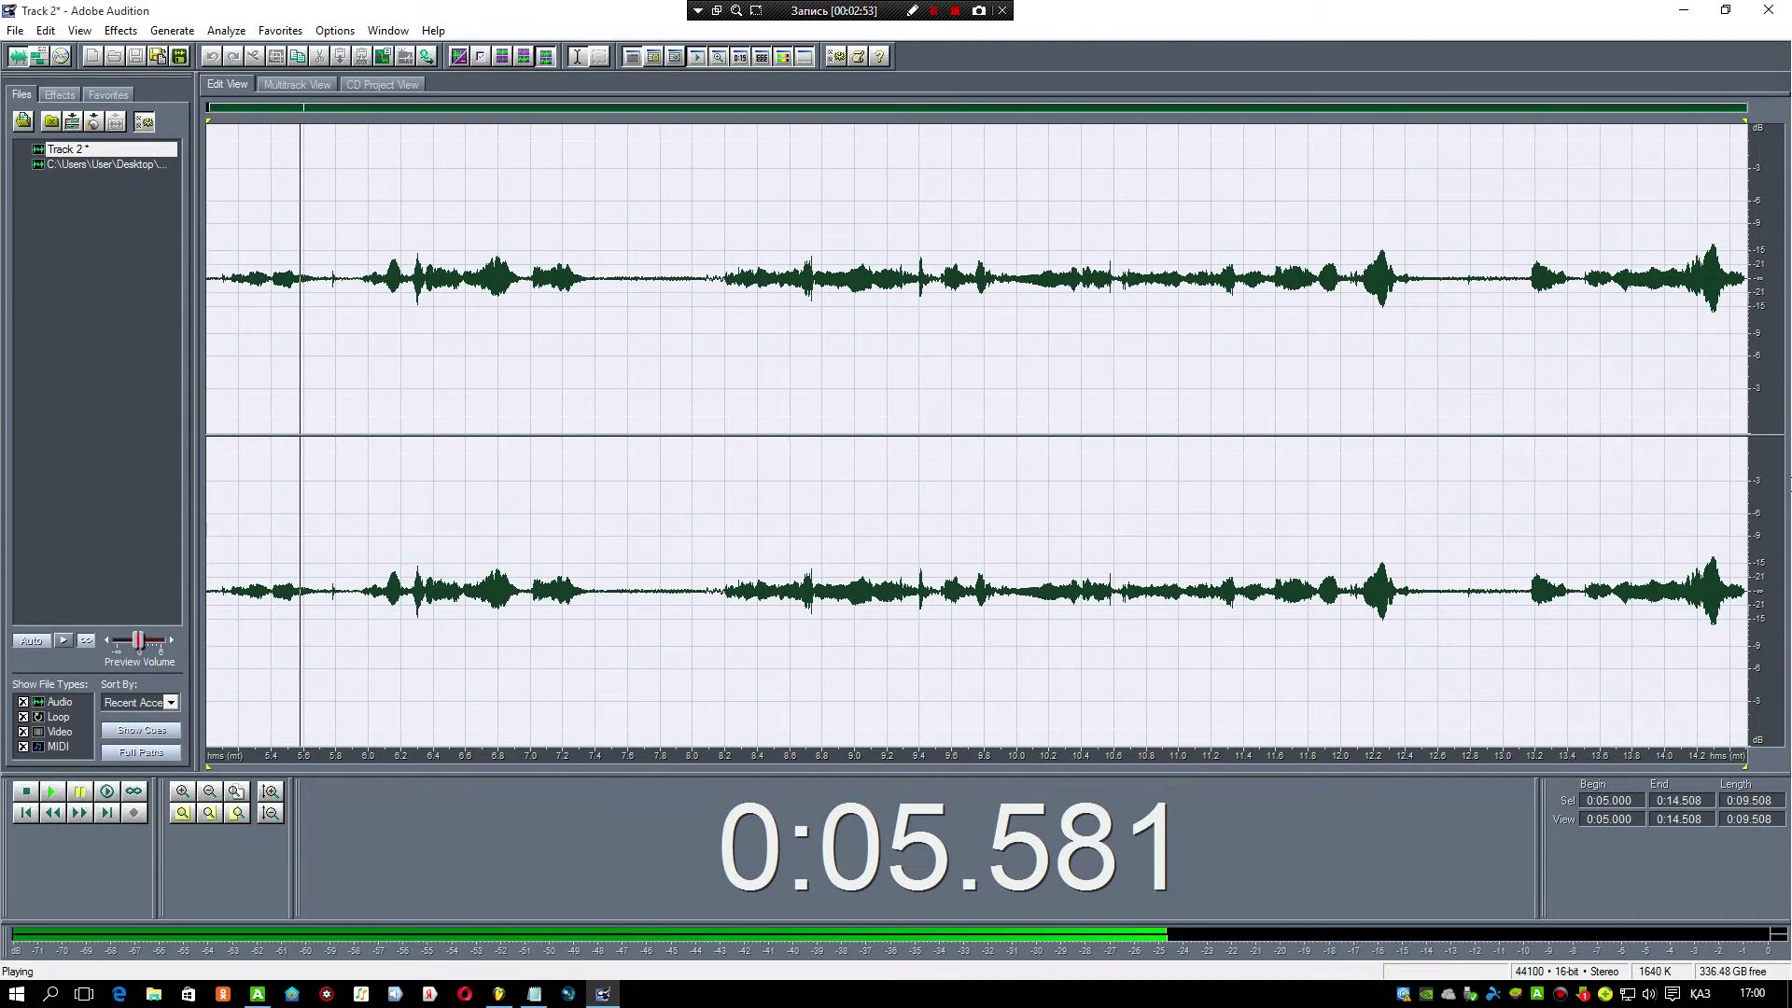
left_click(121, 30)
mouse_move(336, 141)
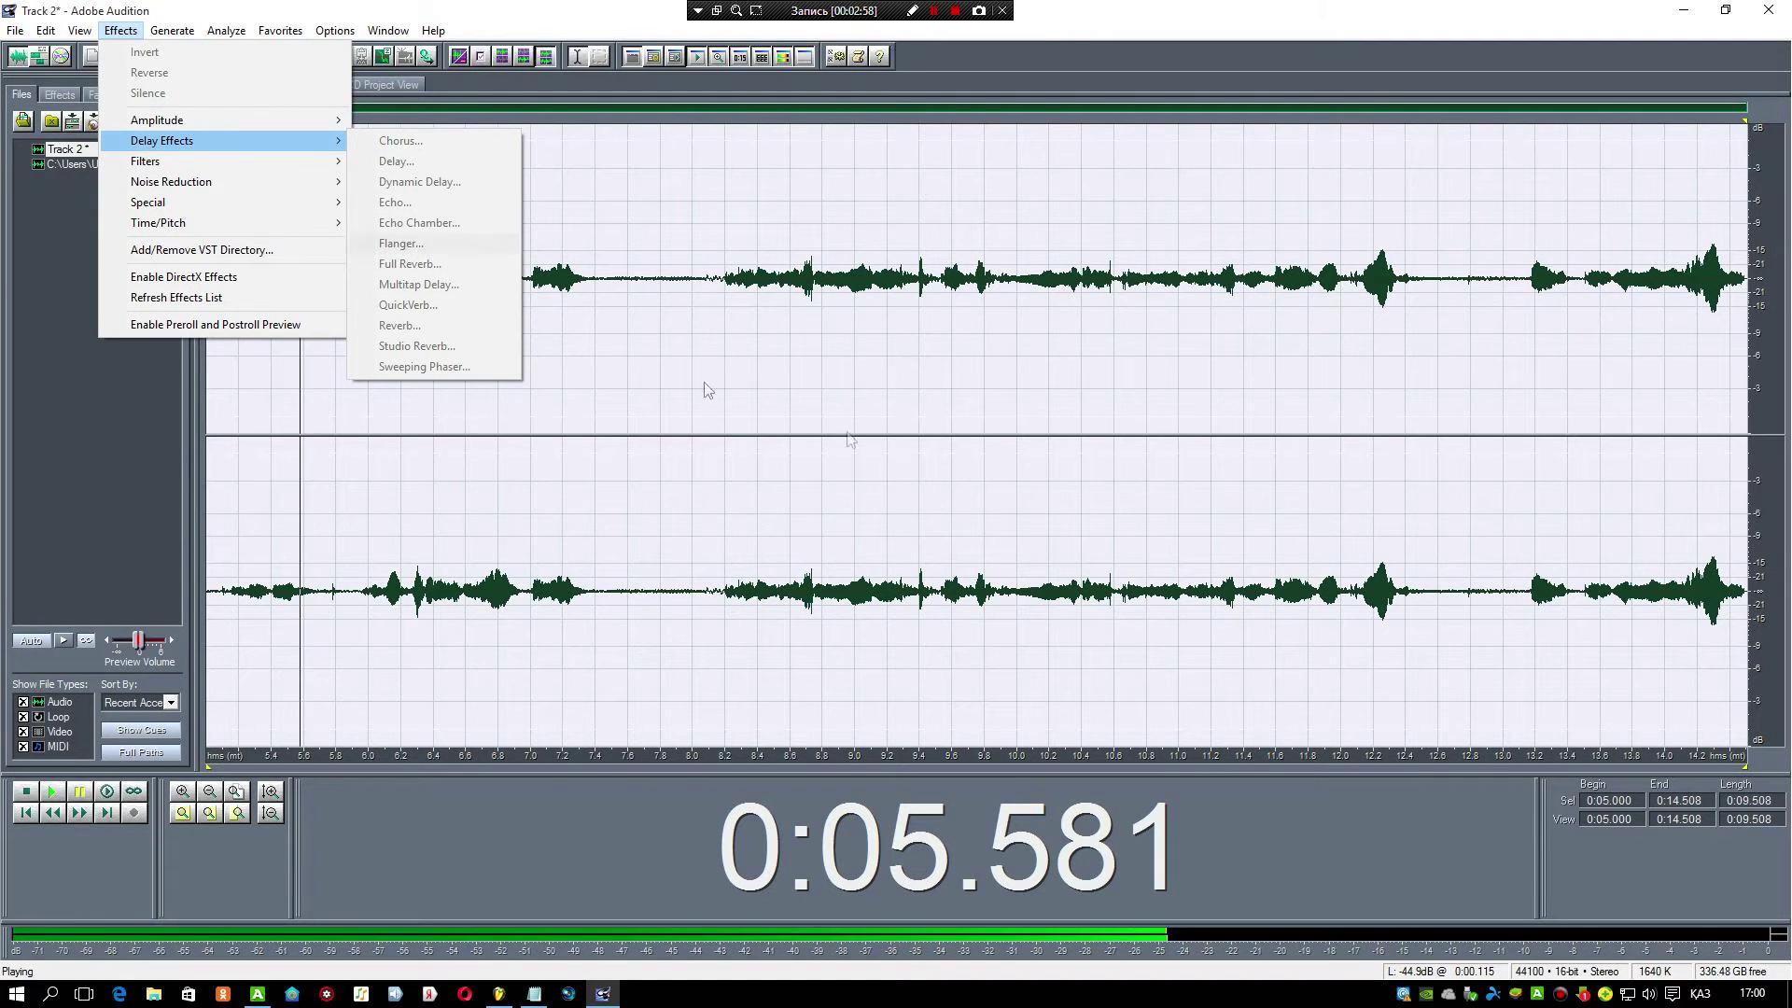
left_click(345, 172)
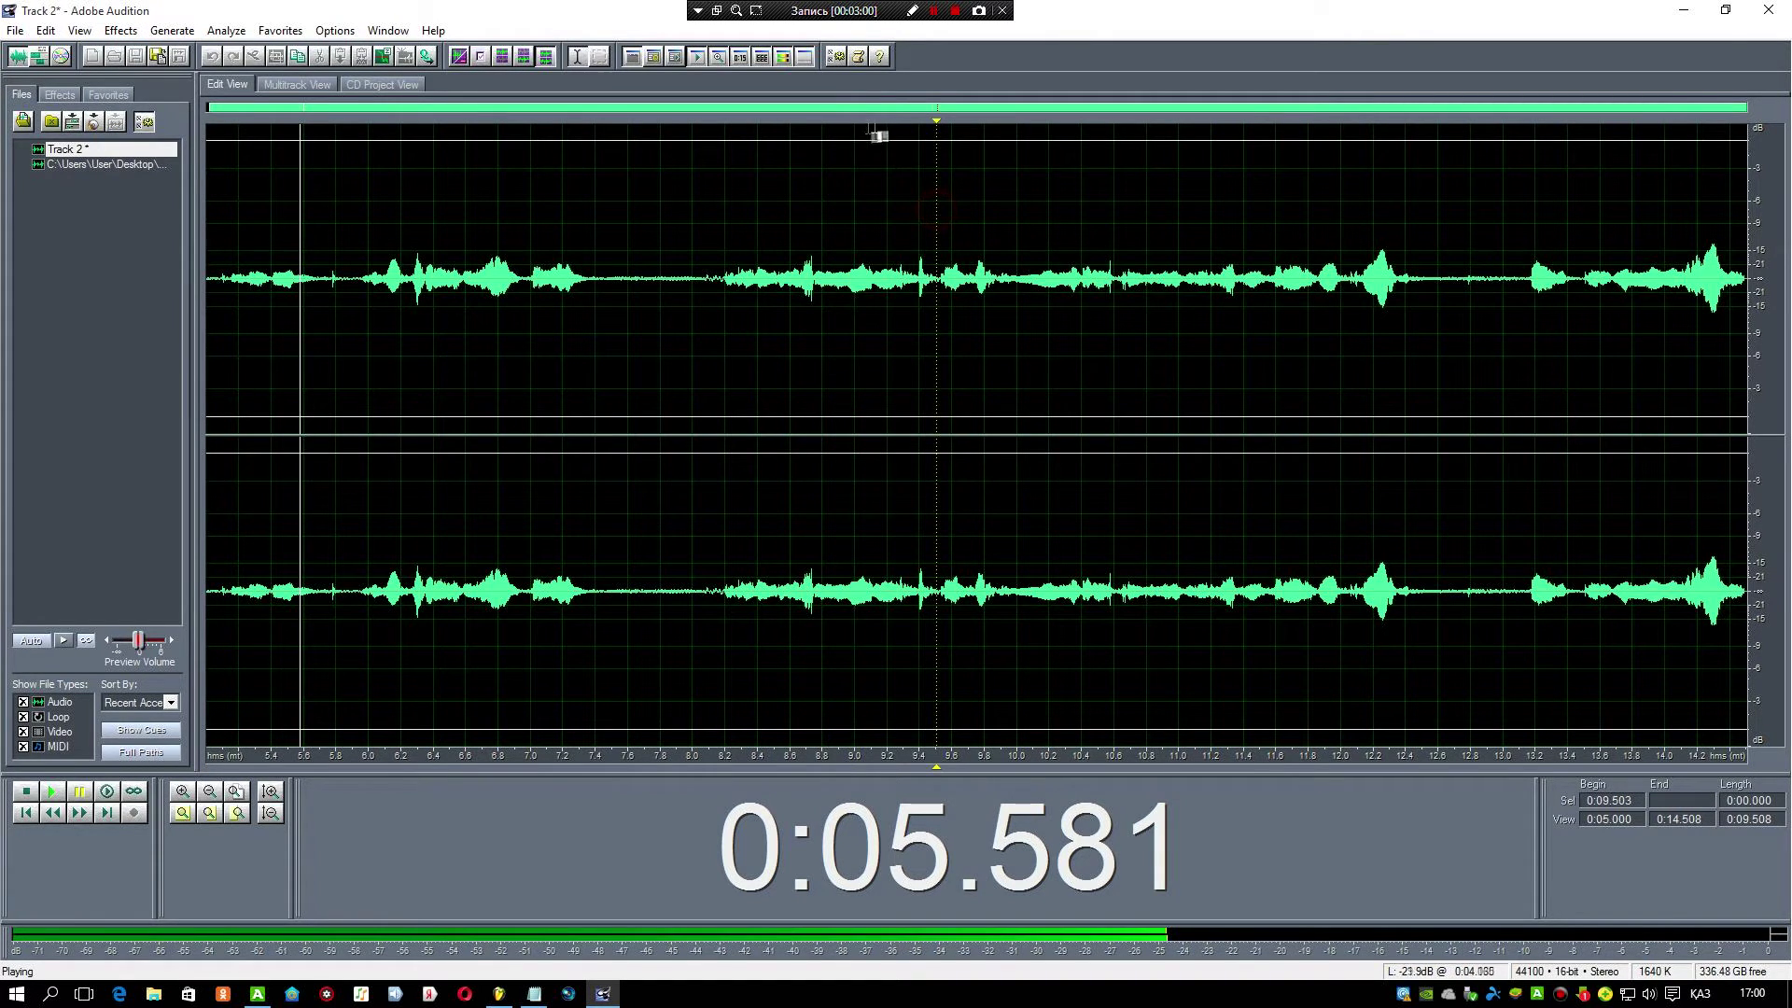
left_click(222, 164)
left_click_drag(236, 154, 1748, 434)
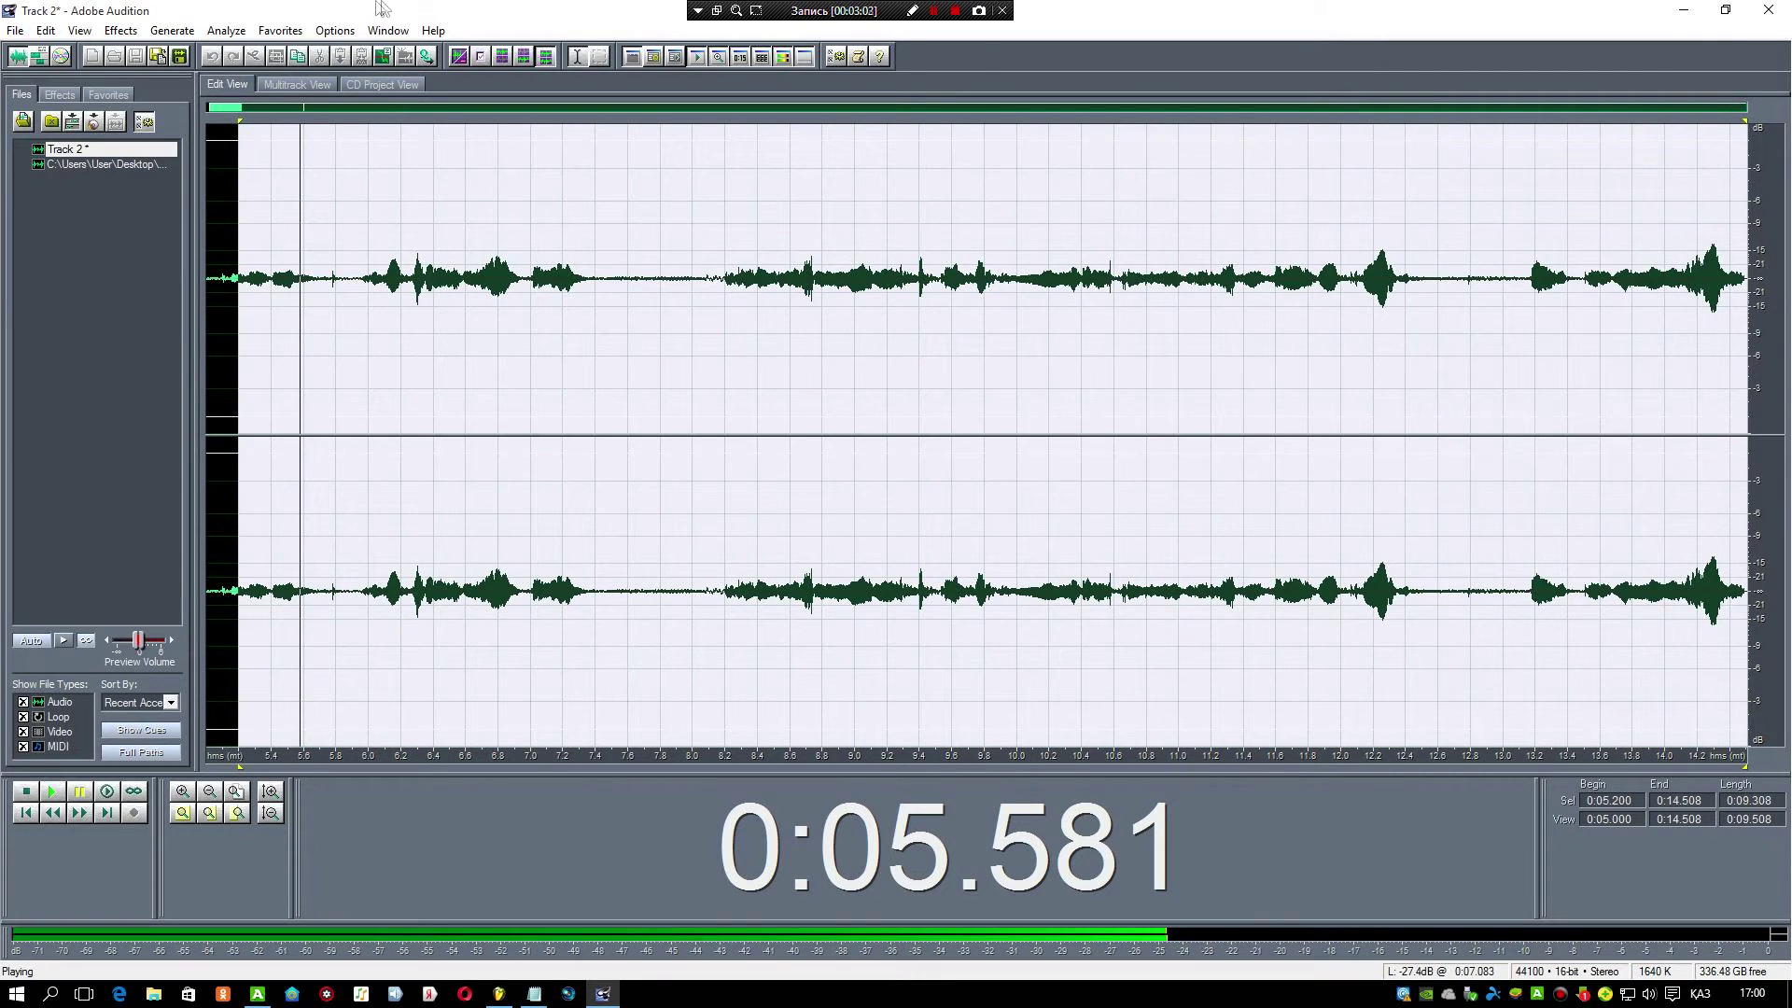
left_click(120, 30)
left_click(770, 320)
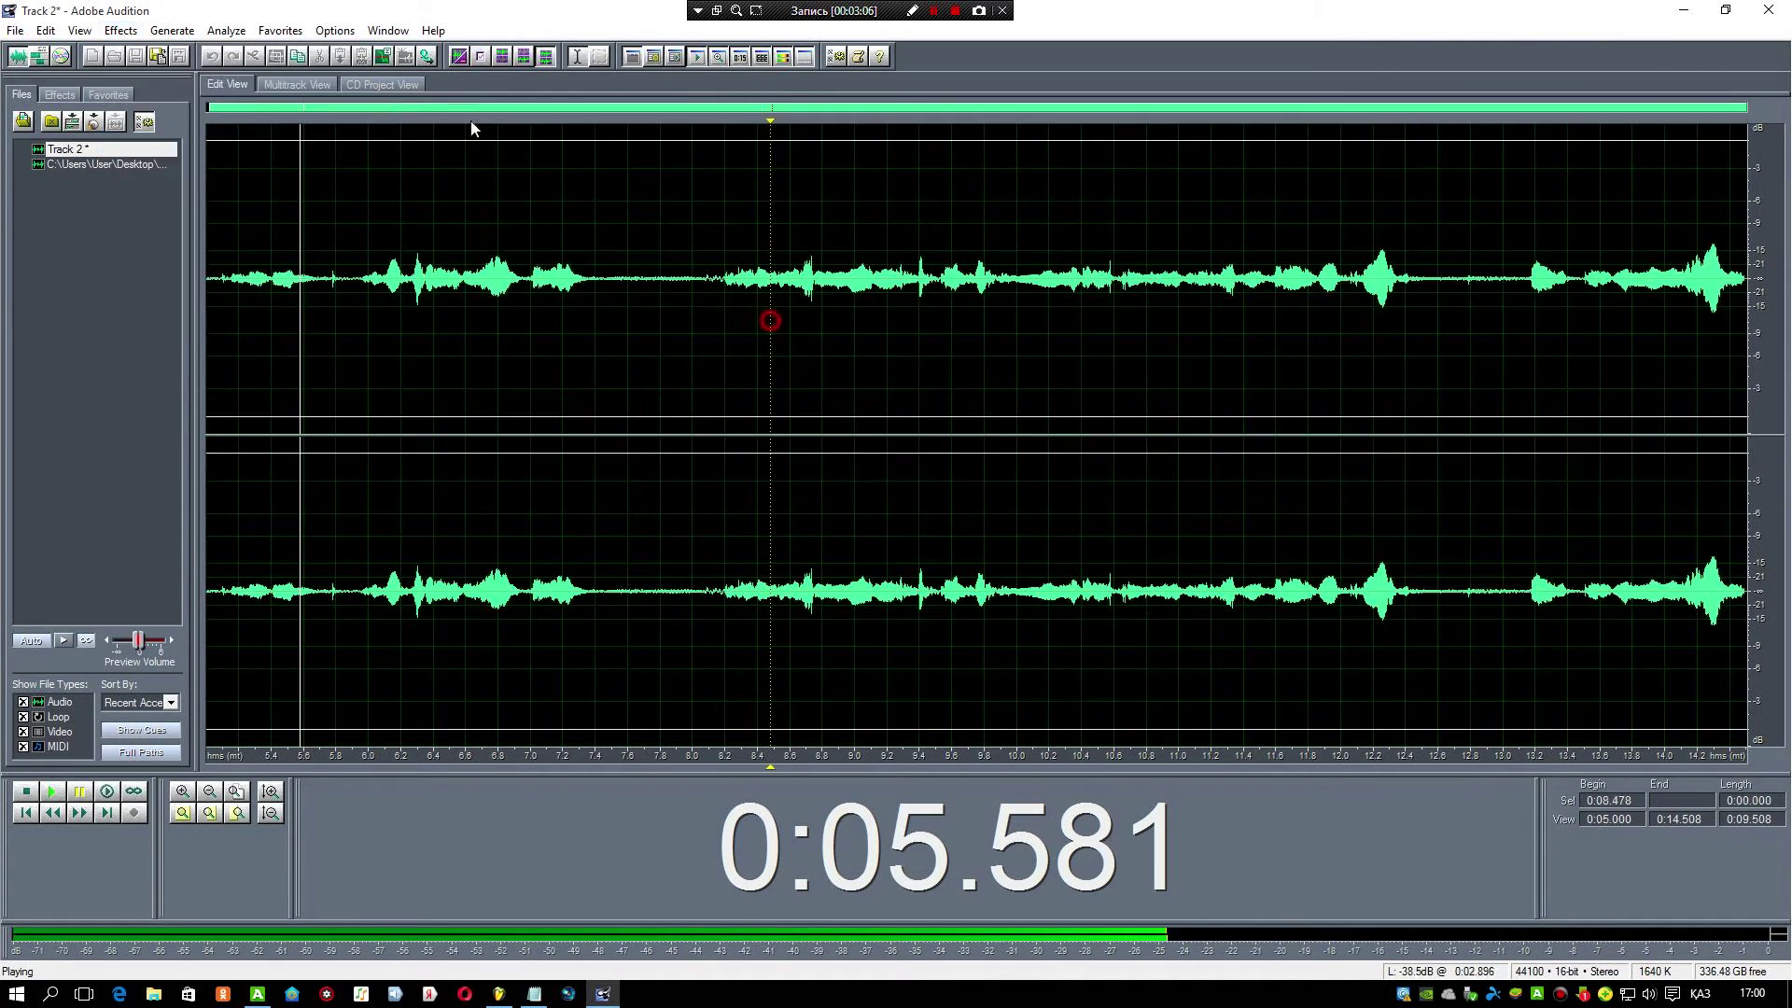
Step: Return to Multitrack View and move the Track 2 clip to start at about 0:21
left_click(297, 84)
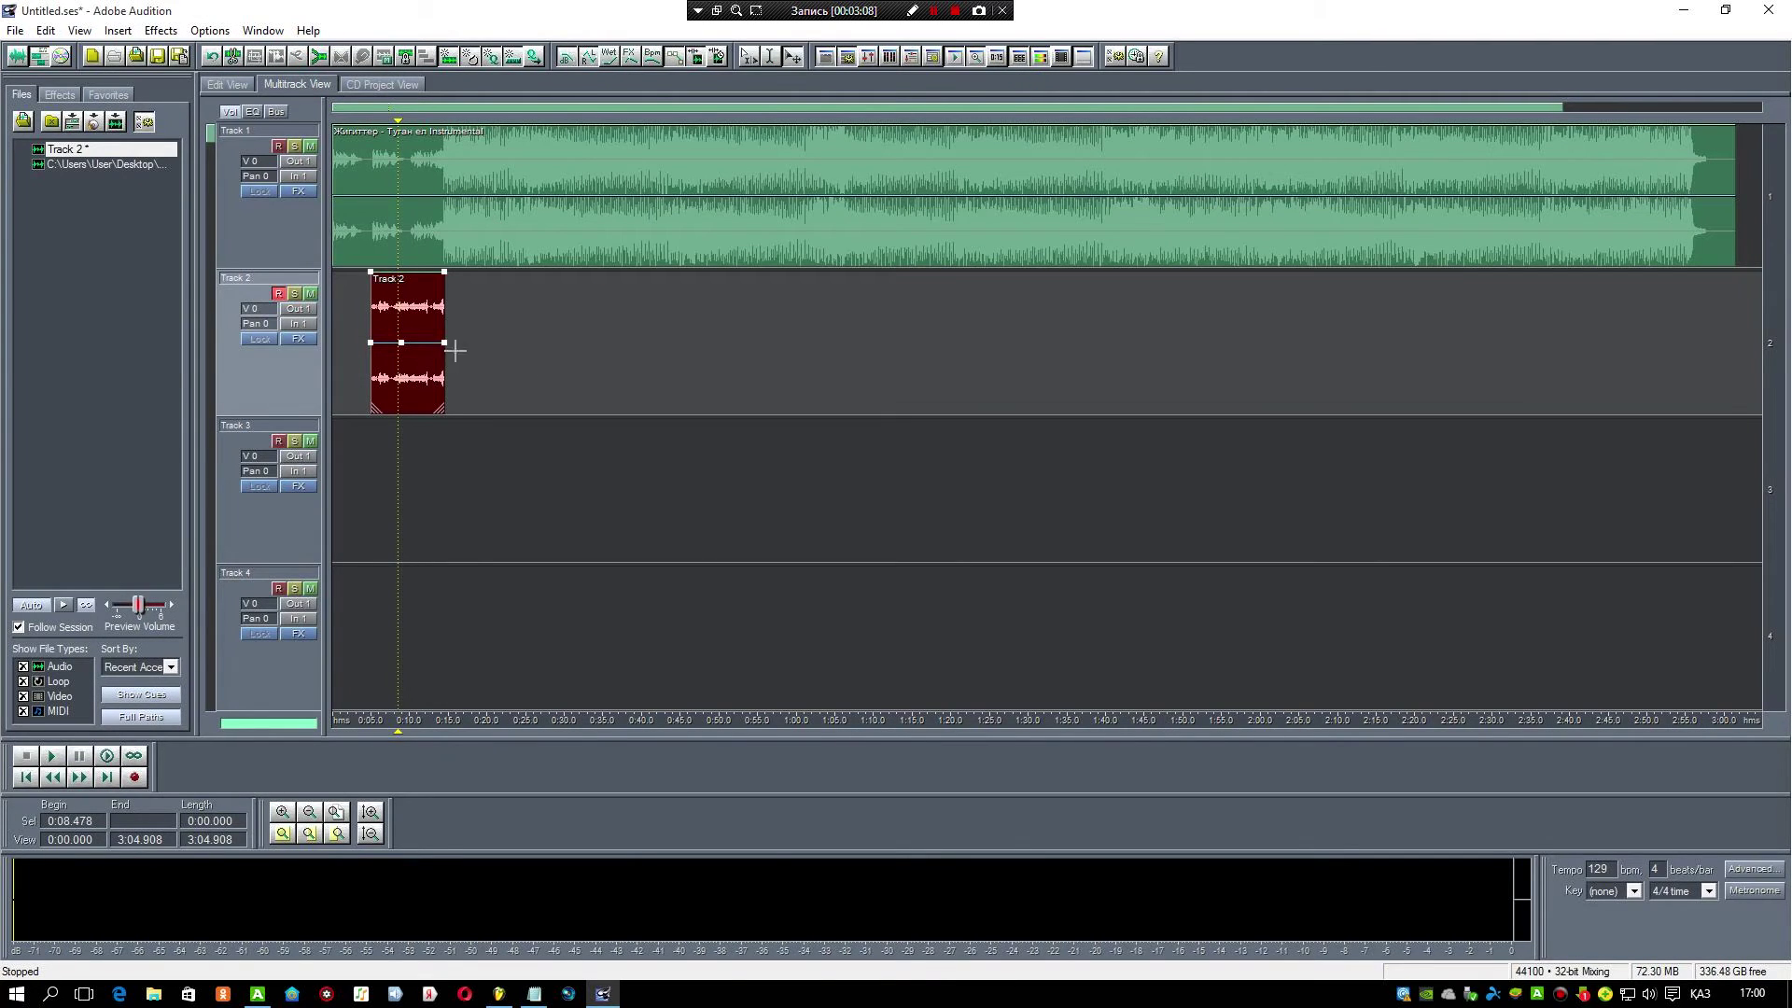
left_click_drag(417, 330, 542, 329)
left_click(177, 32)
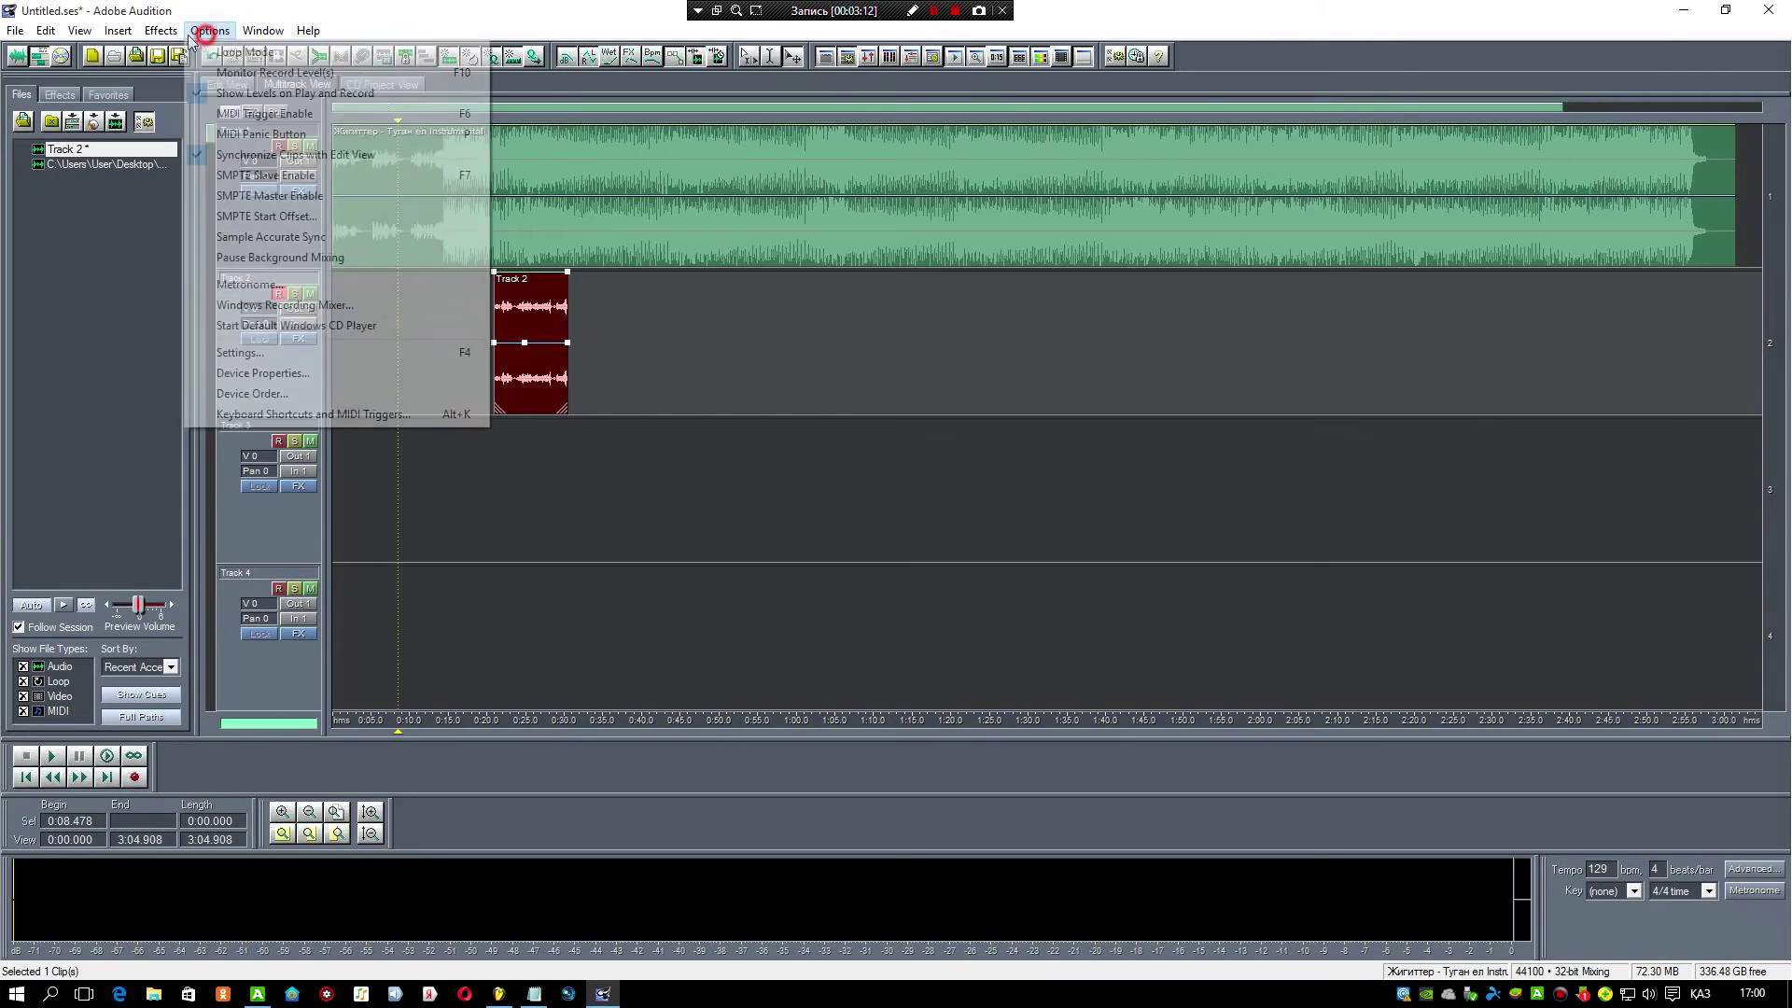
left_click(179, 36)
Step: Open the Track 2 clip in Edit View and select its audio from about 0:21.04 to 0:29.00
left_click(553, 160)
left_click(555, 327)
double_click(554, 326)
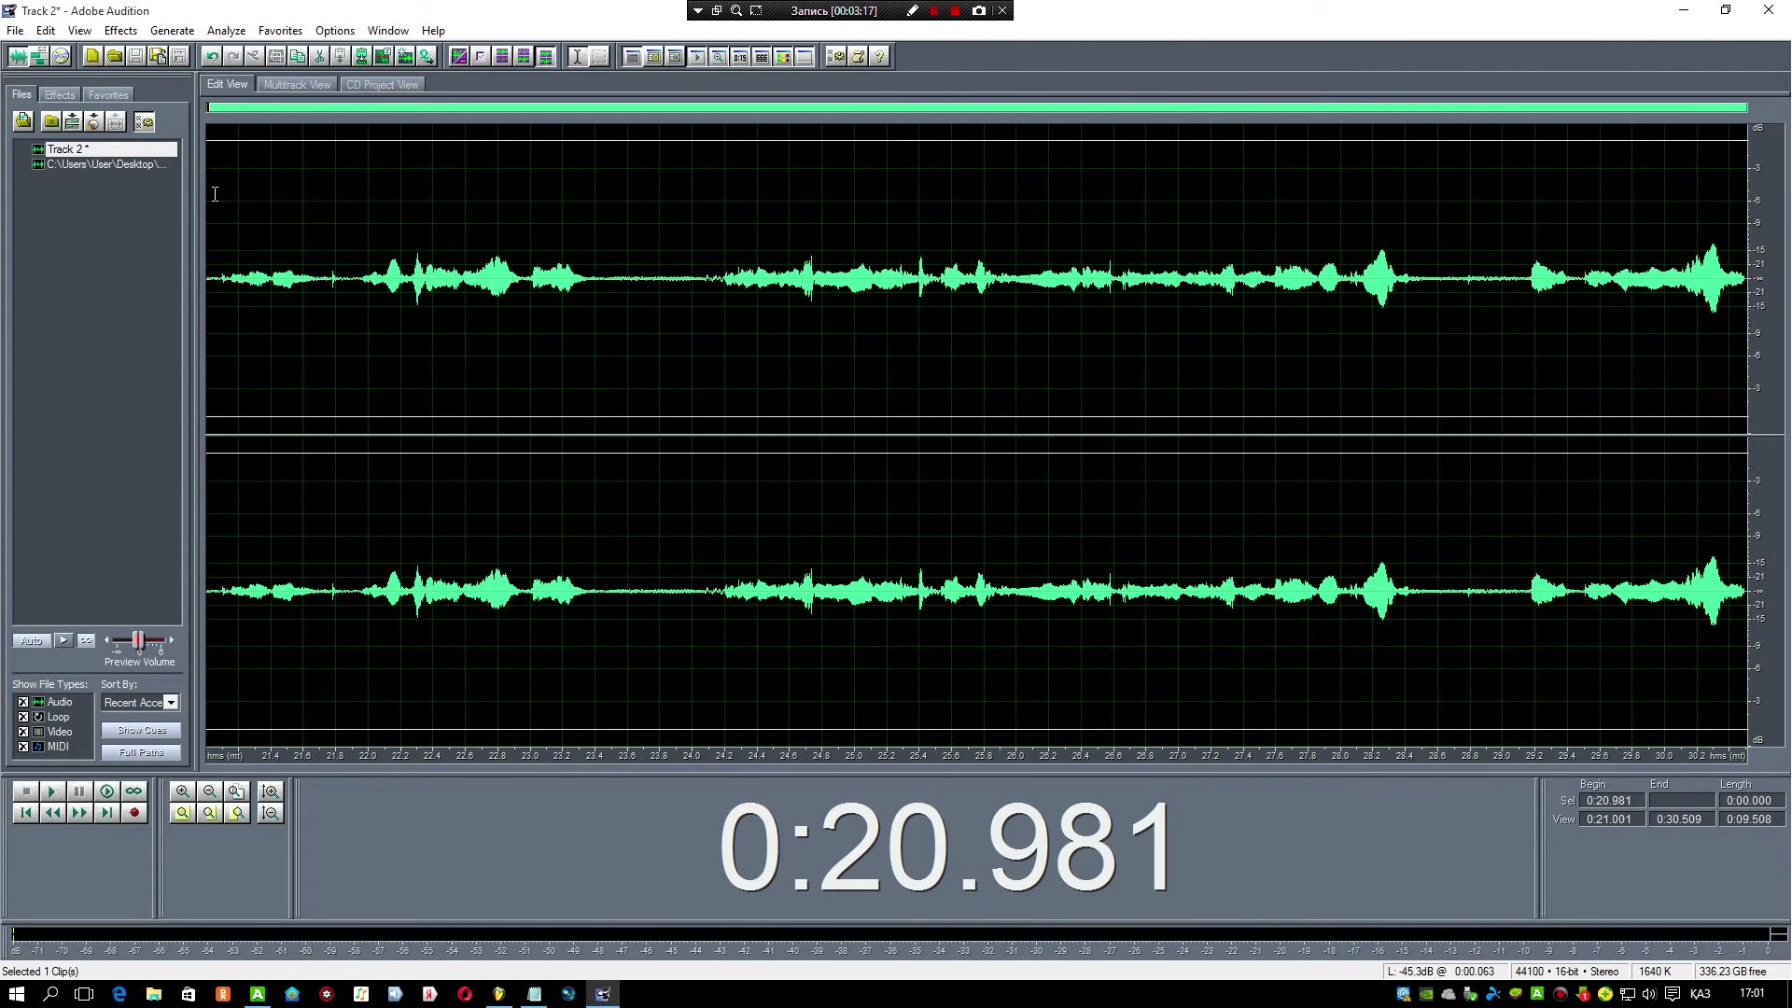
left_click_drag(215, 193, 1502, 197)
Step: Apply Studio Reverb to the selected audio using the Guitar Amp Verb (stereo) preset with the decay at 3979 ms, previewing it first
left_click(120, 30)
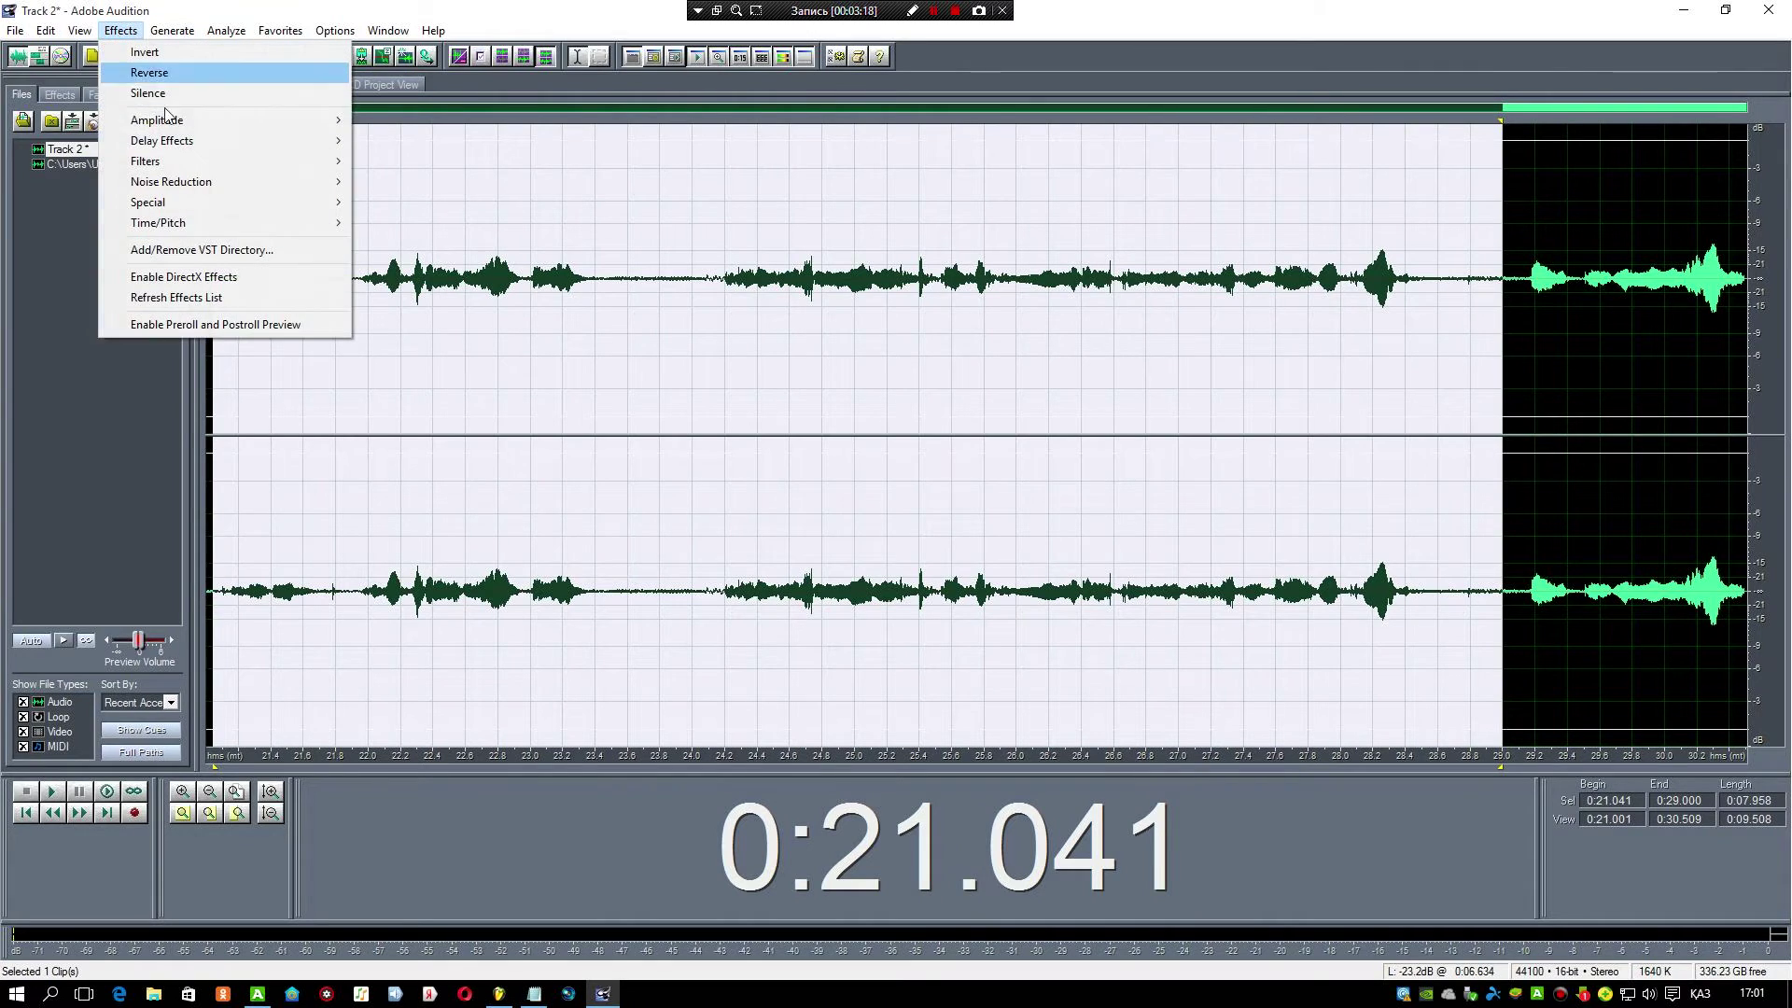
mouse_move(192, 144)
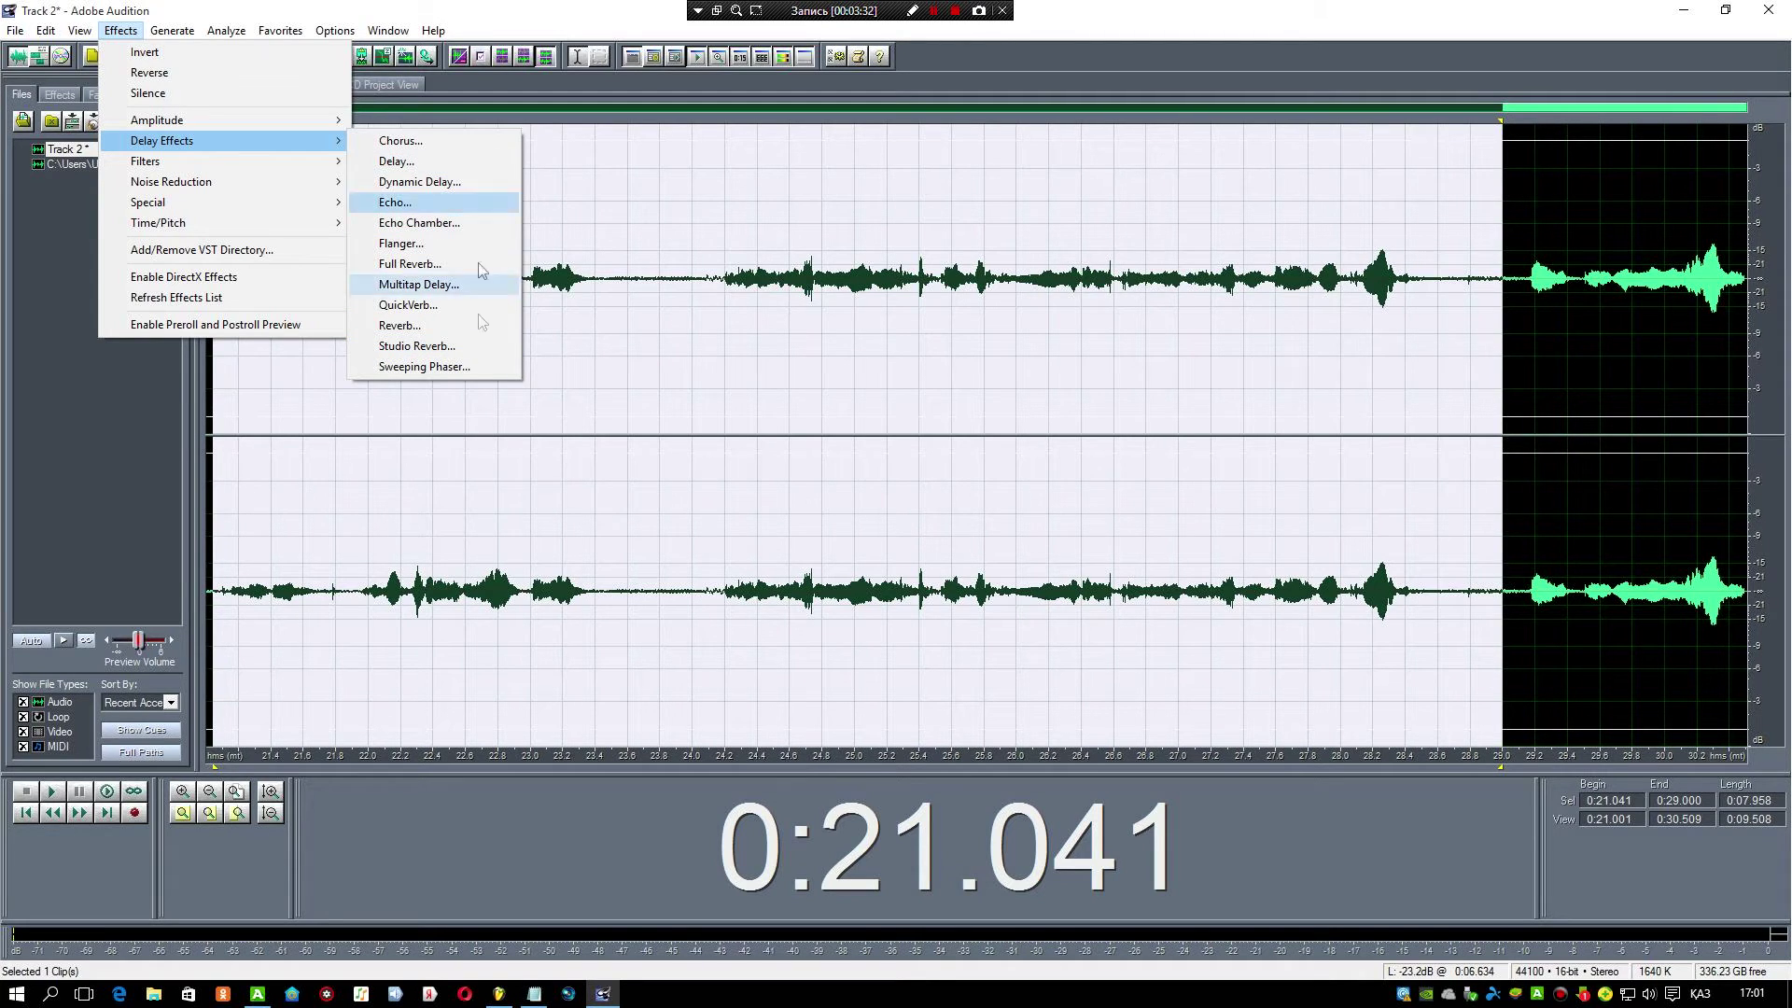
left_click(478, 342)
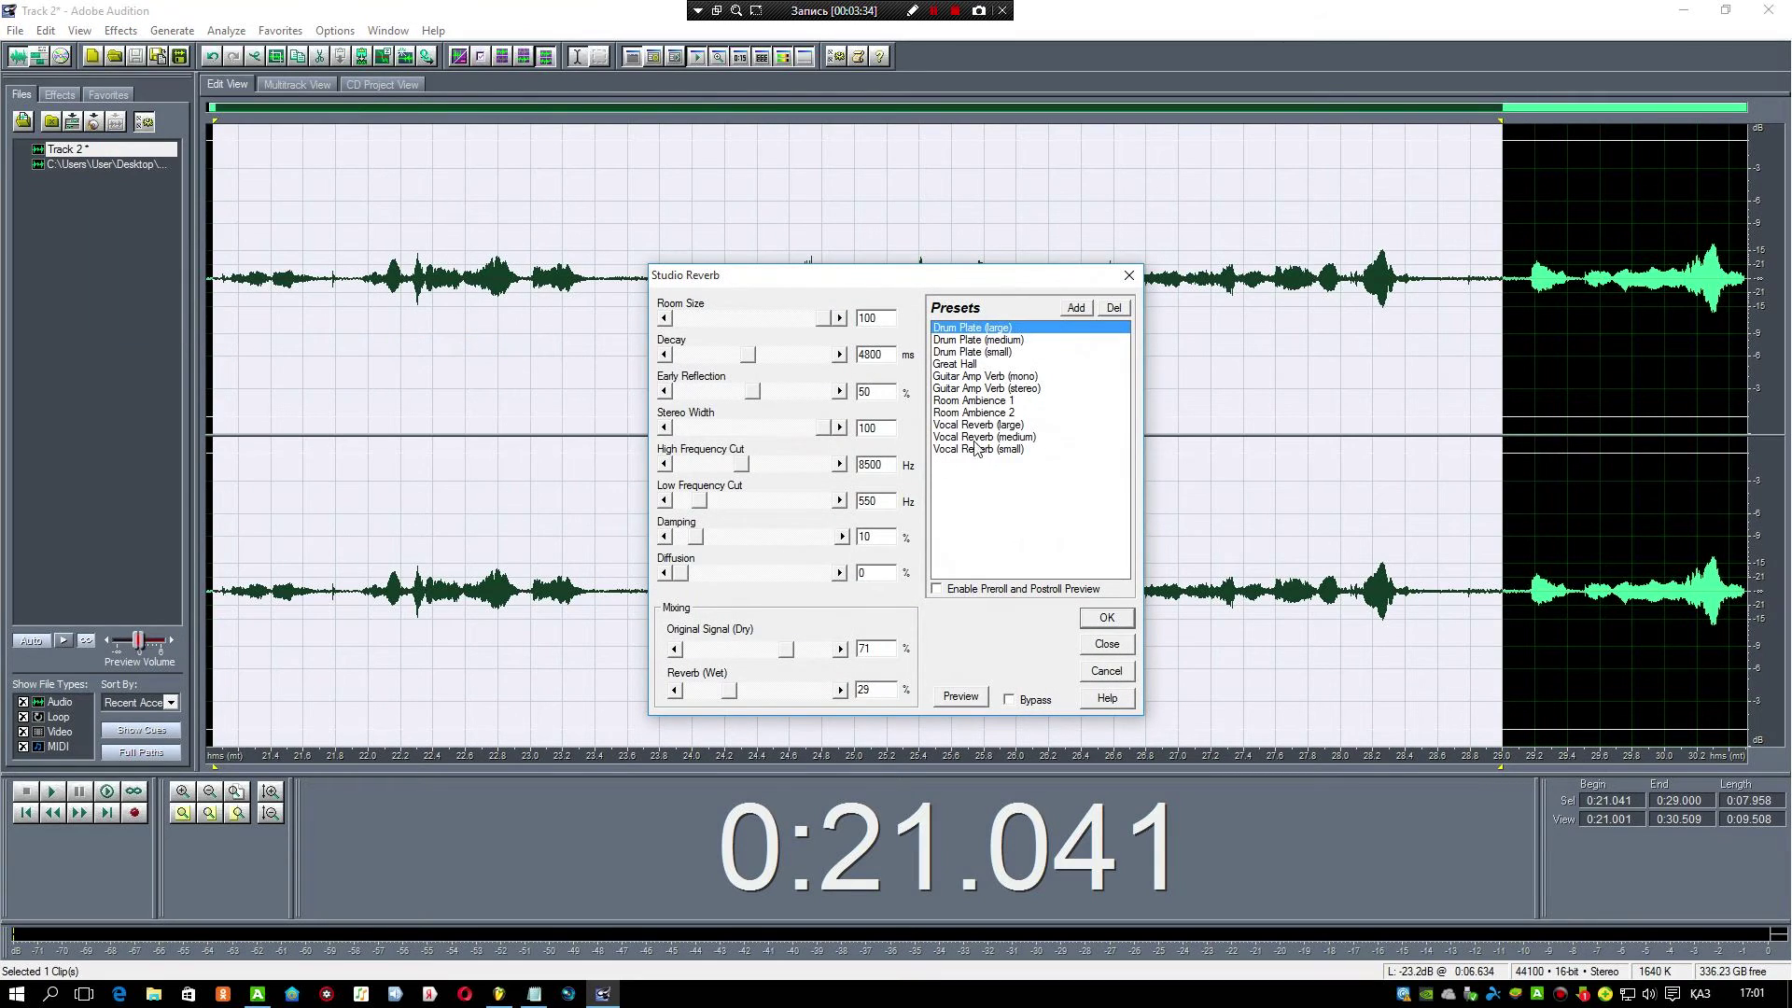
left_click_drag(987, 328, 976, 381)
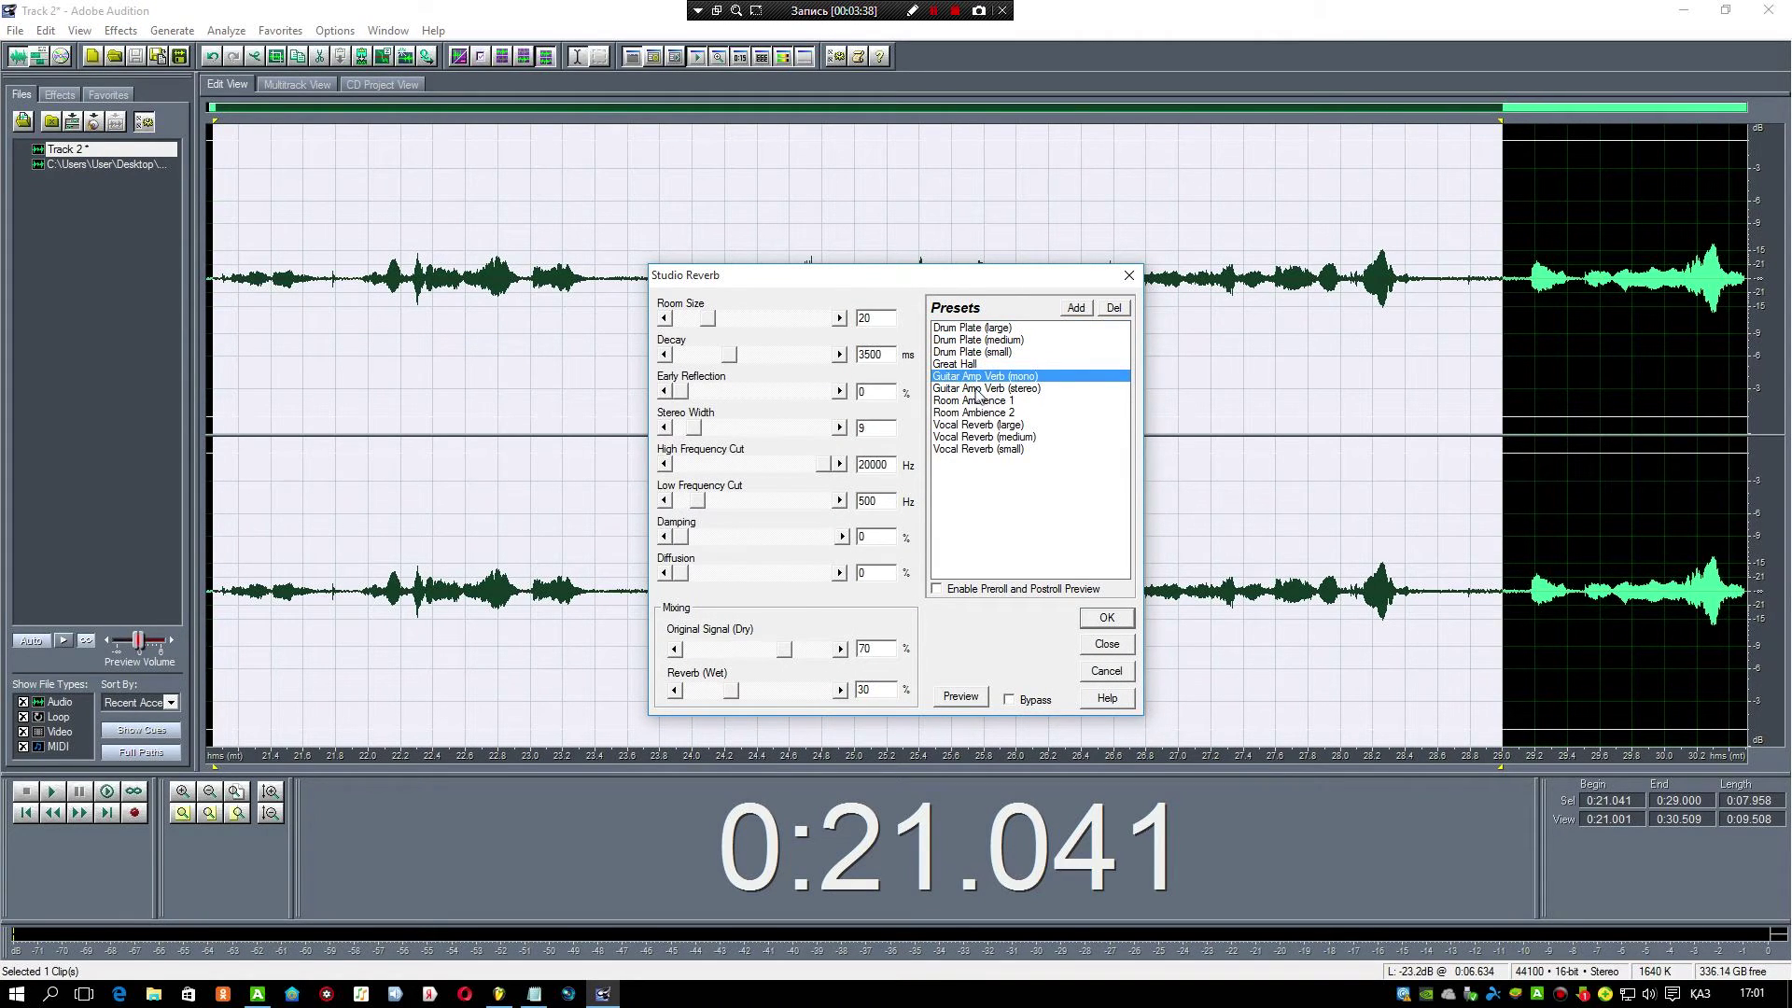
left_click(977, 389)
left_click_drag(732, 359, 737, 361)
left_click(973, 702)
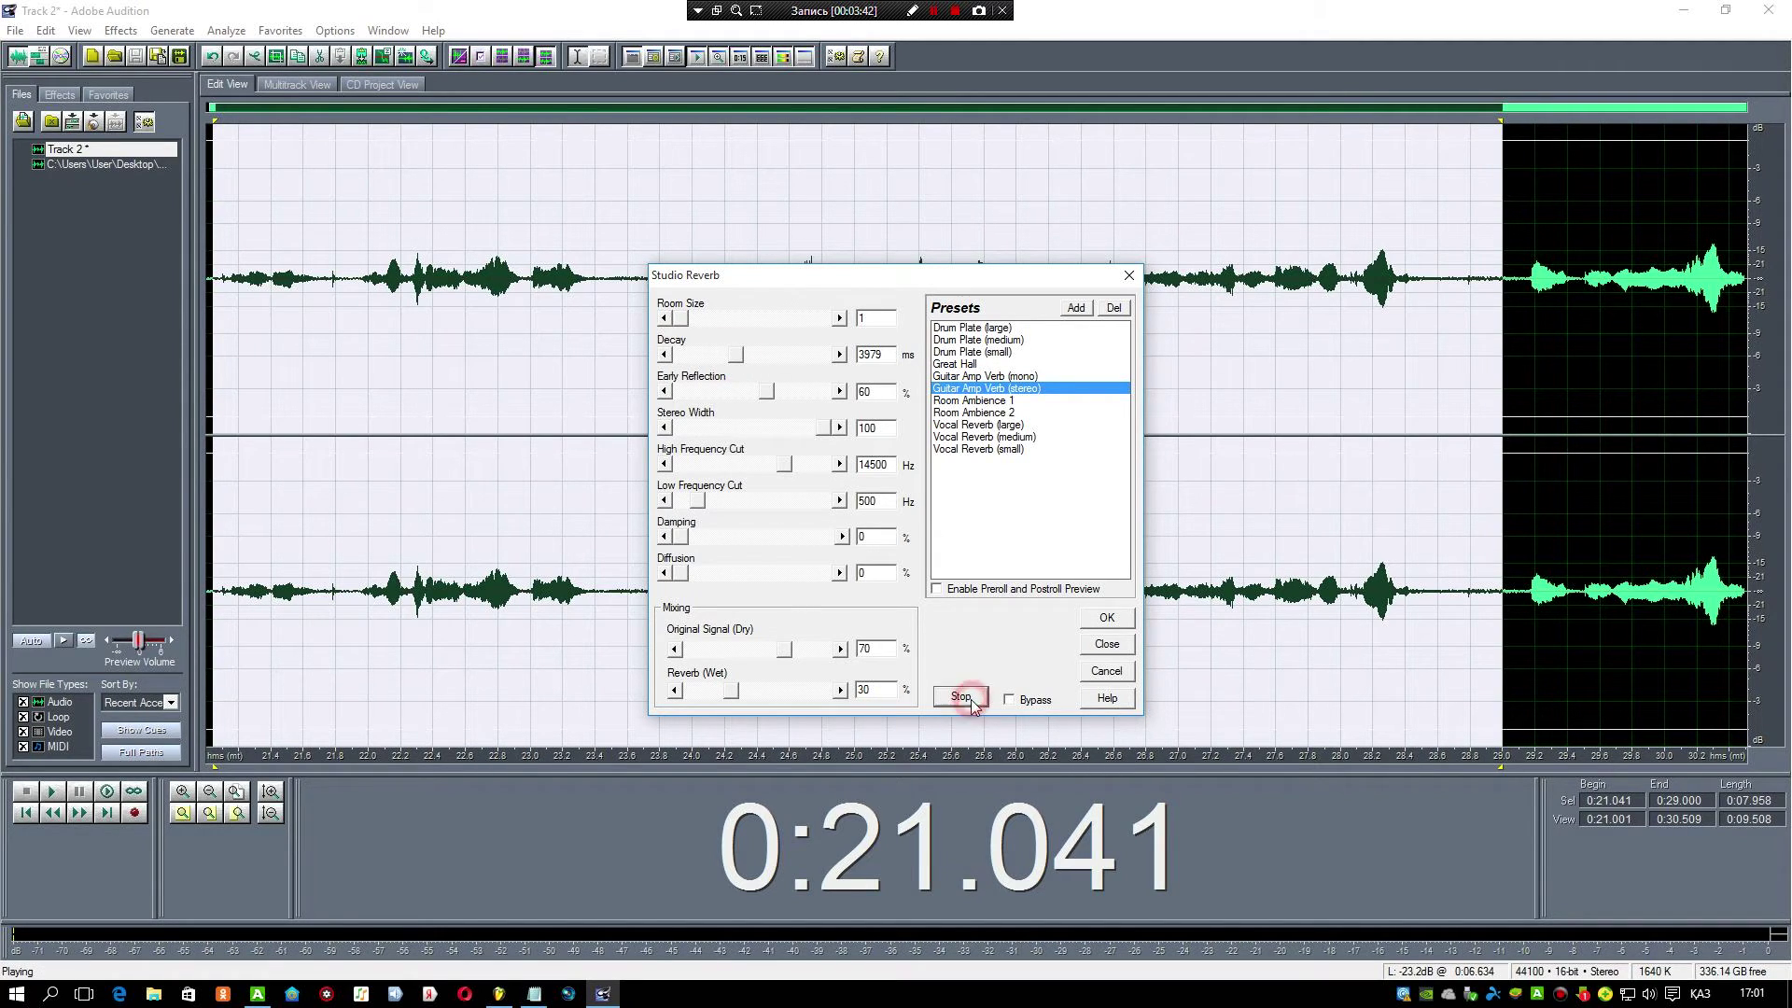
left_click(1105, 620)
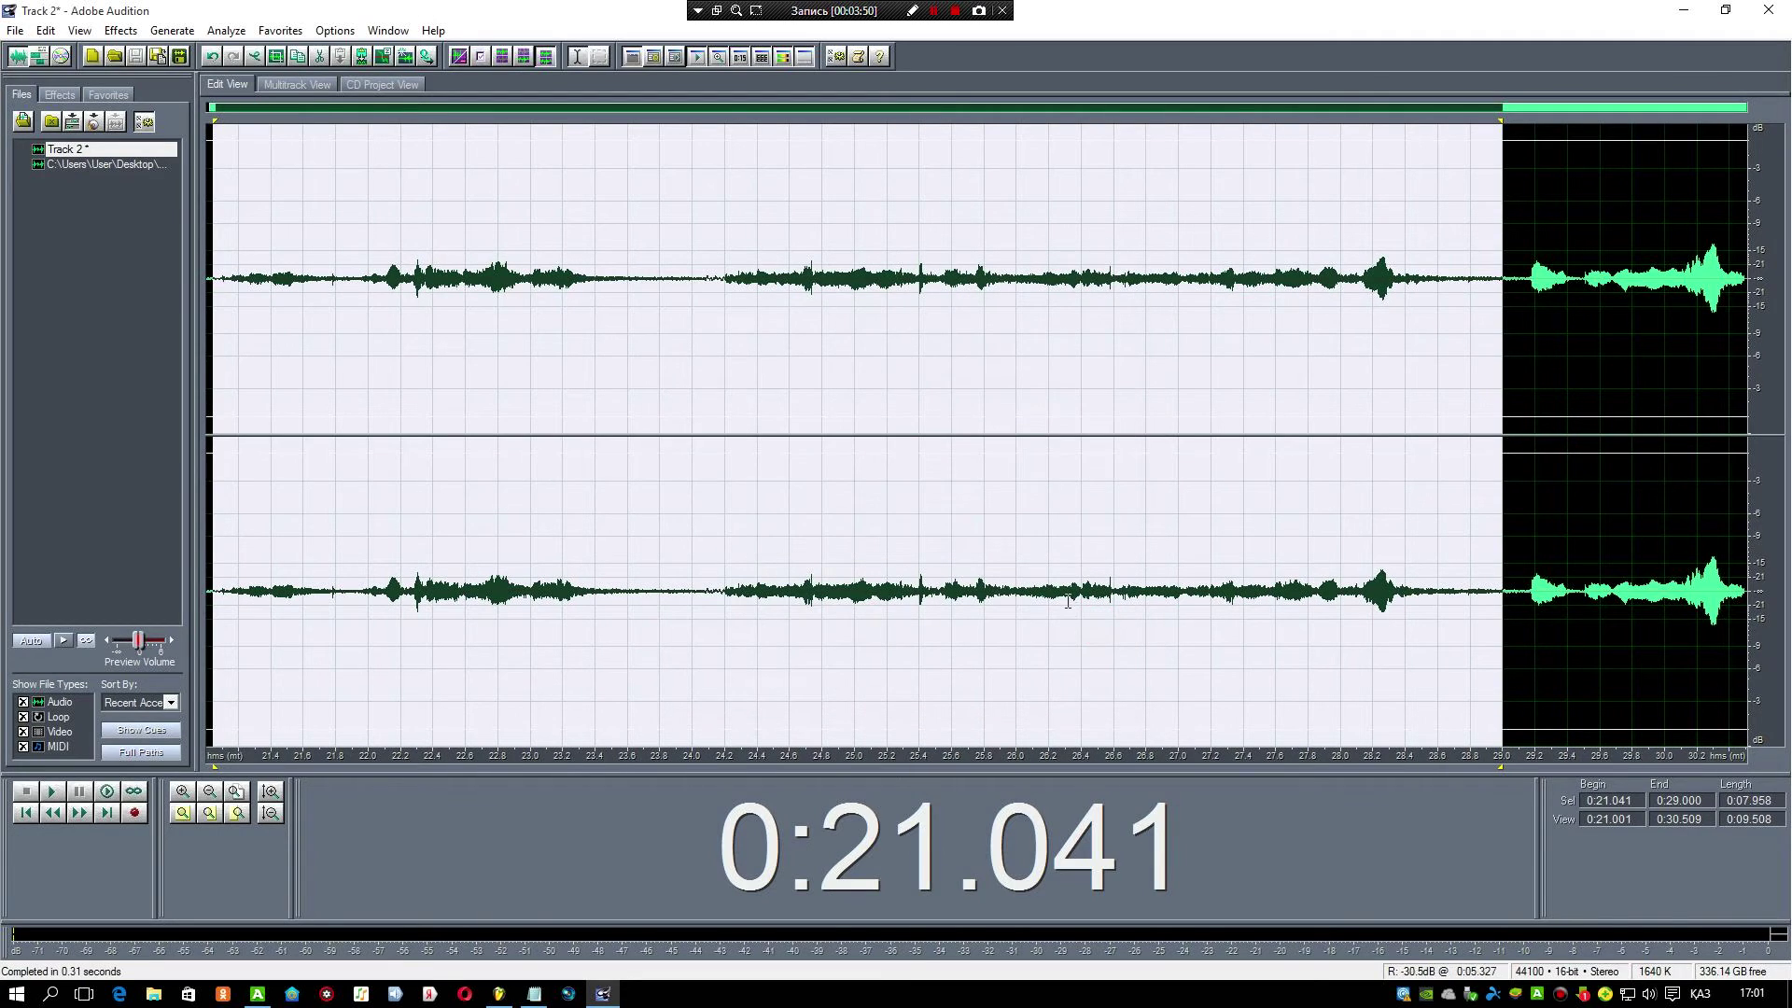
Step: Play back the reverb-processed passage of the Track 2 recording and pause during playback
left_click(58, 793)
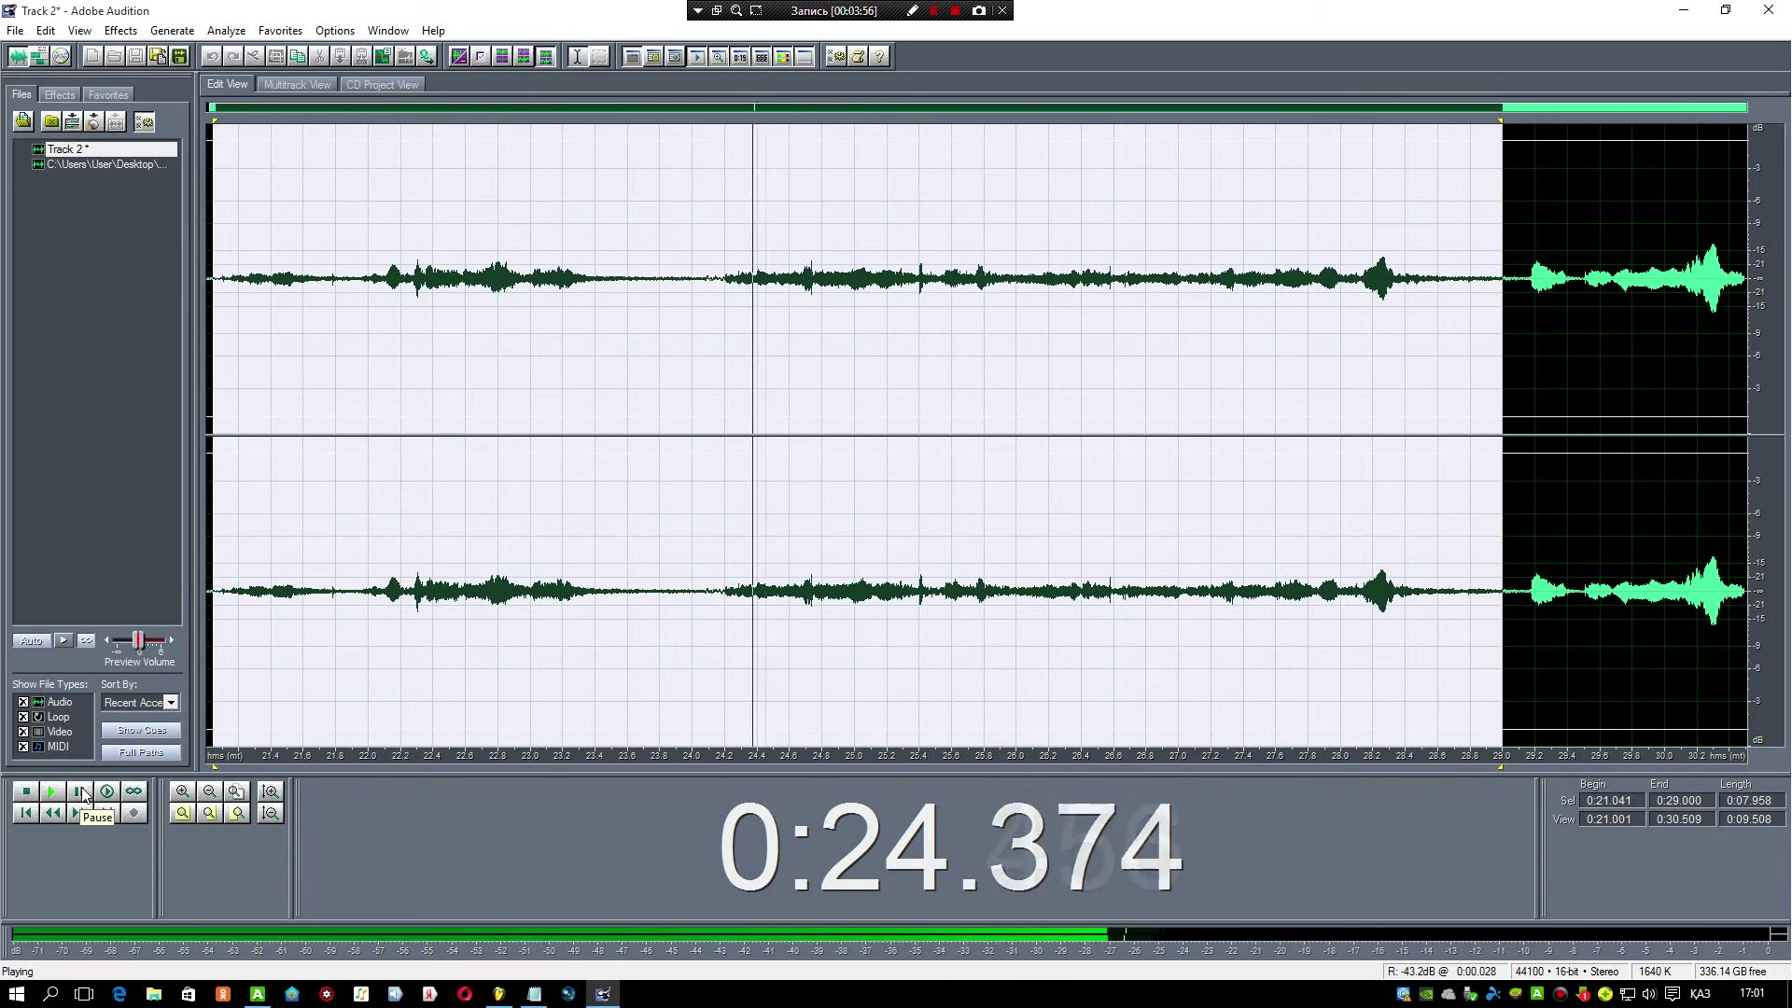
left_click(81, 792)
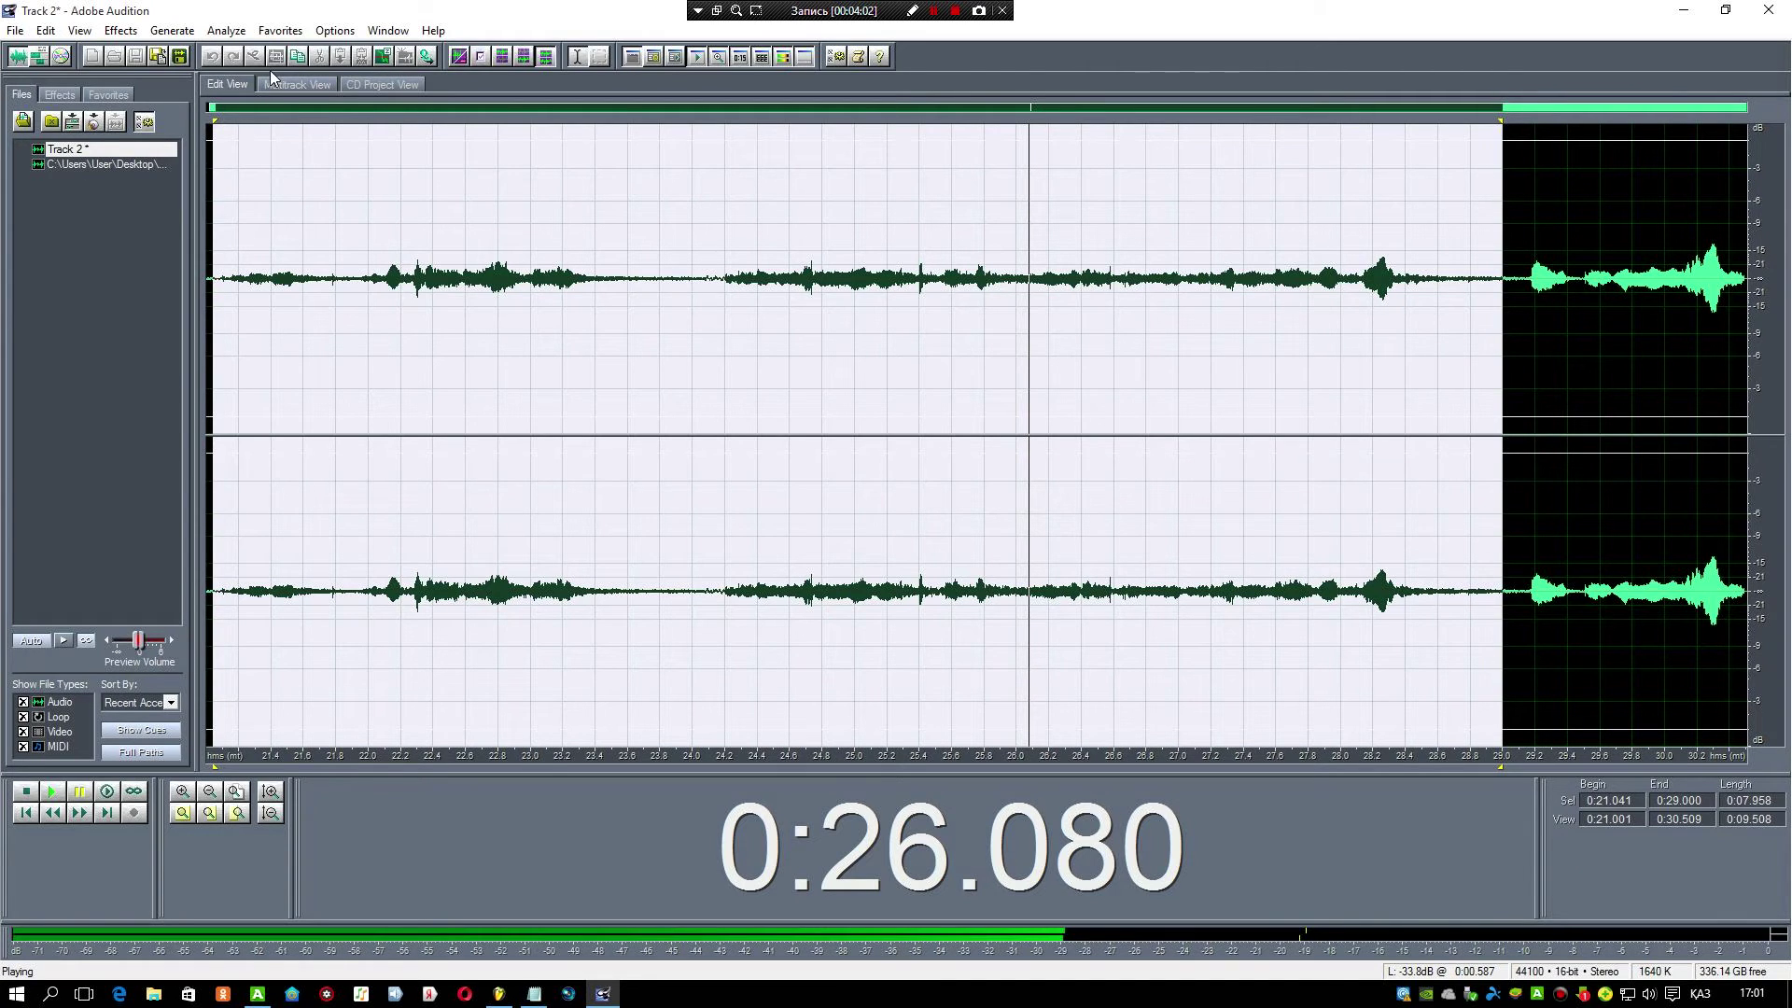
Step: Return to Multitrack View and extend the time selection over the whole instrumental, from 0:00.000 to about 3:01.5
left_click(293, 85)
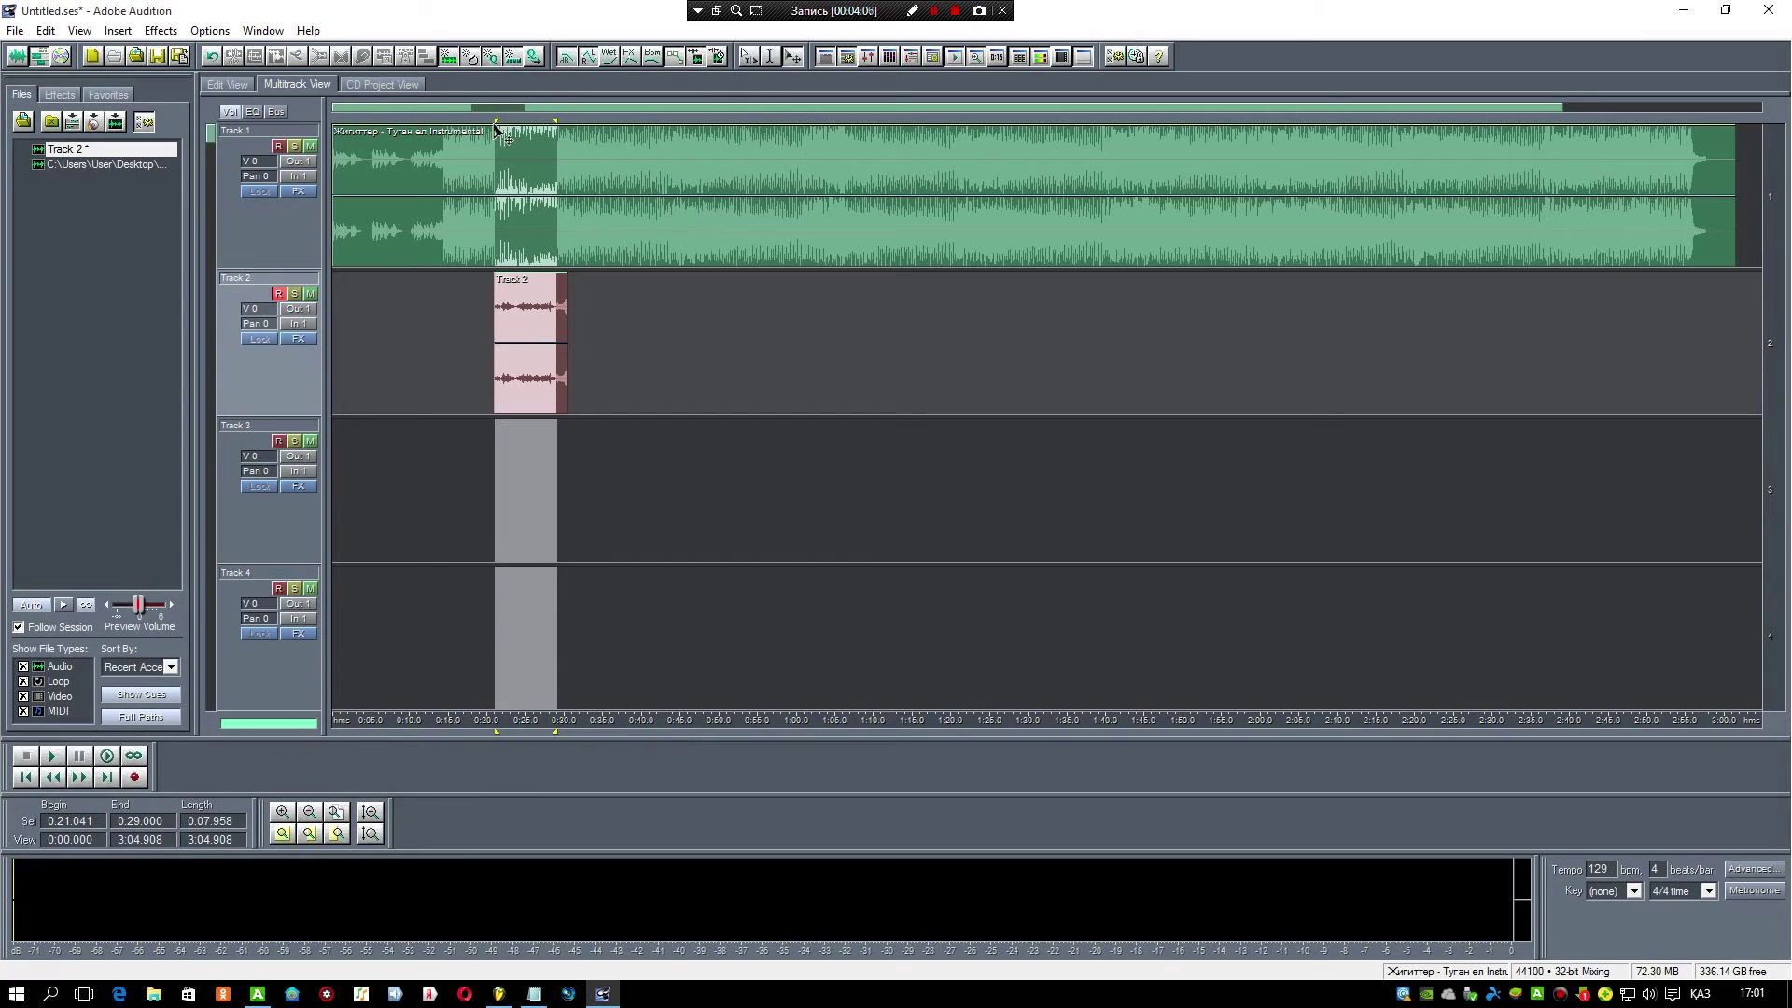
left_click_drag(496, 122, 333, 121)
left_click_drag(550, 122, 1736, 165)
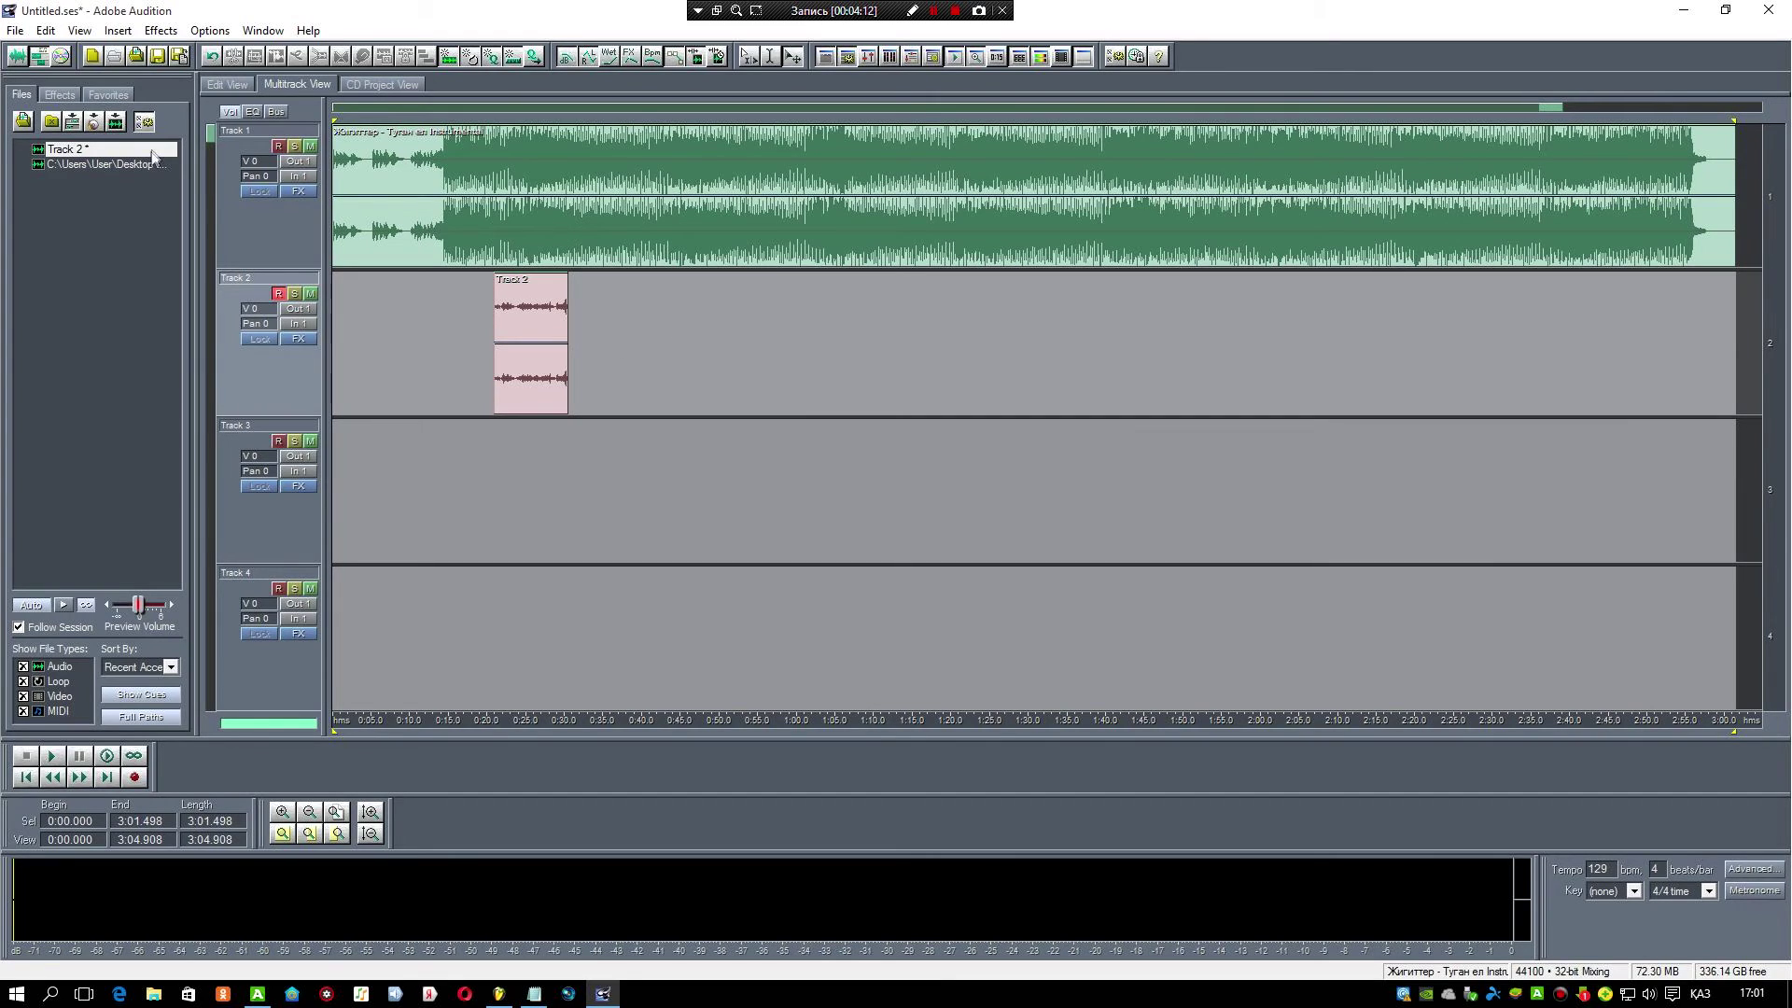
Step: Open the Mixers window, reposition it to view the track volume faders, and close it
left_click(869, 57)
left_click_drag(974, 441, 876, 259)
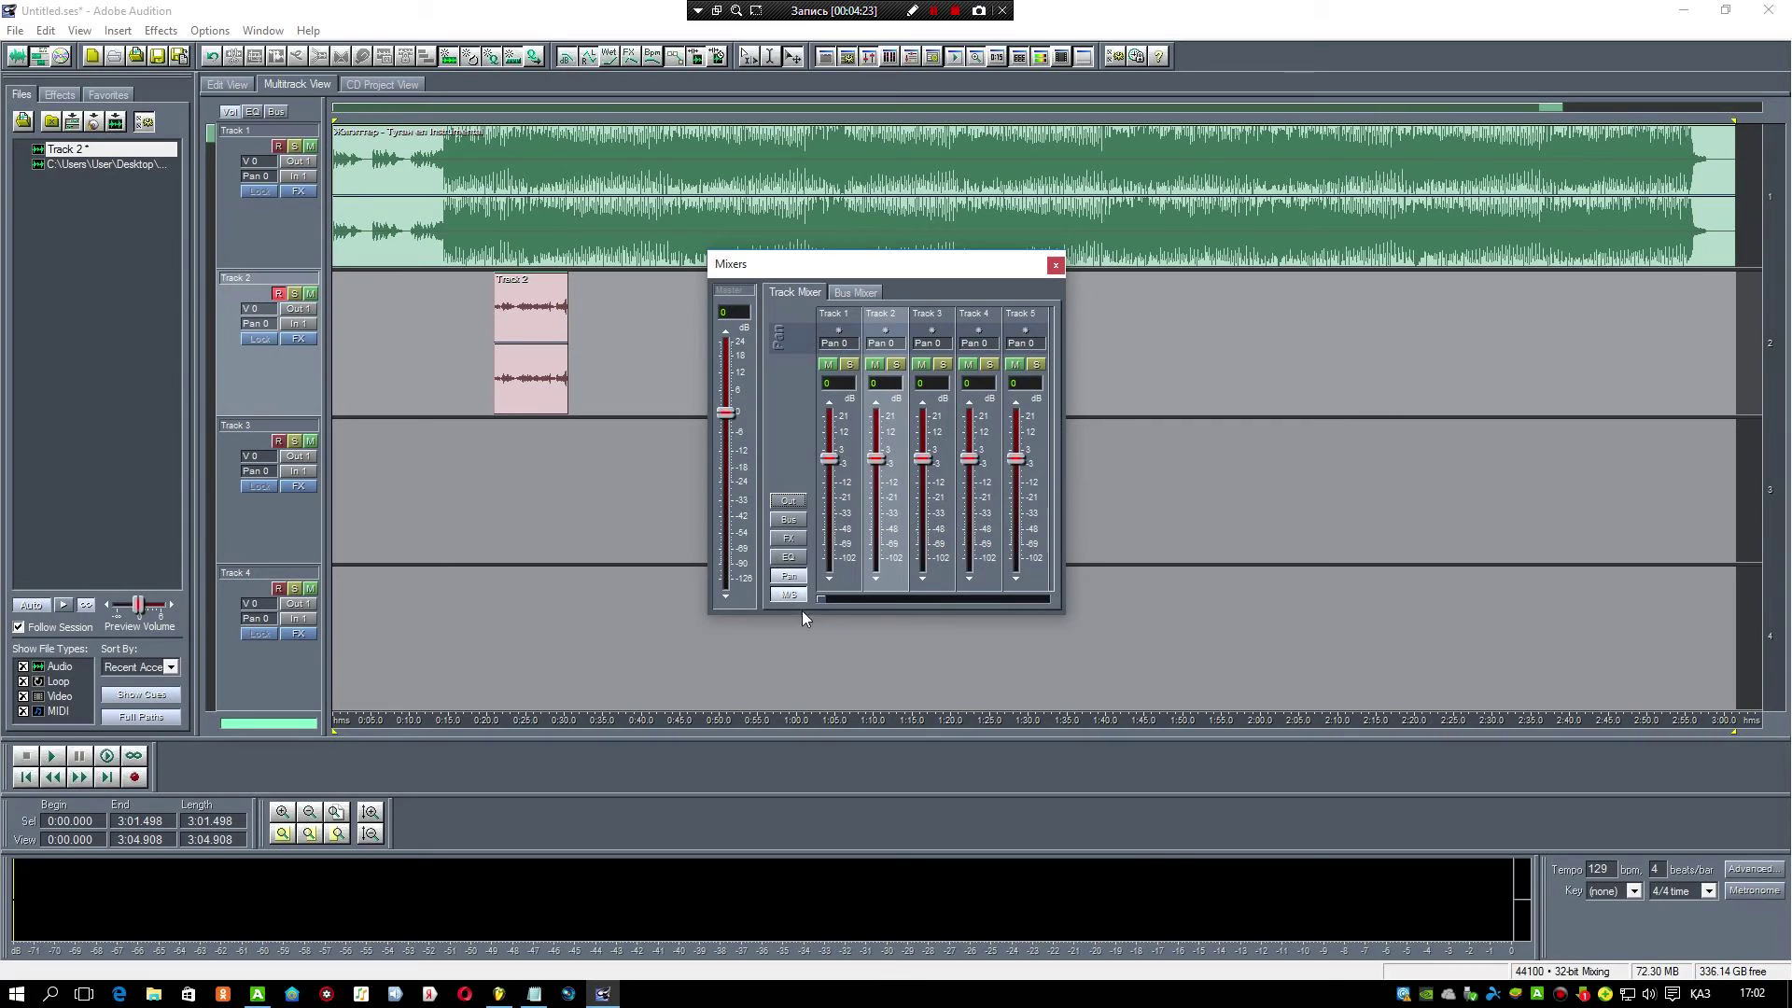
left_click(1056, 265)
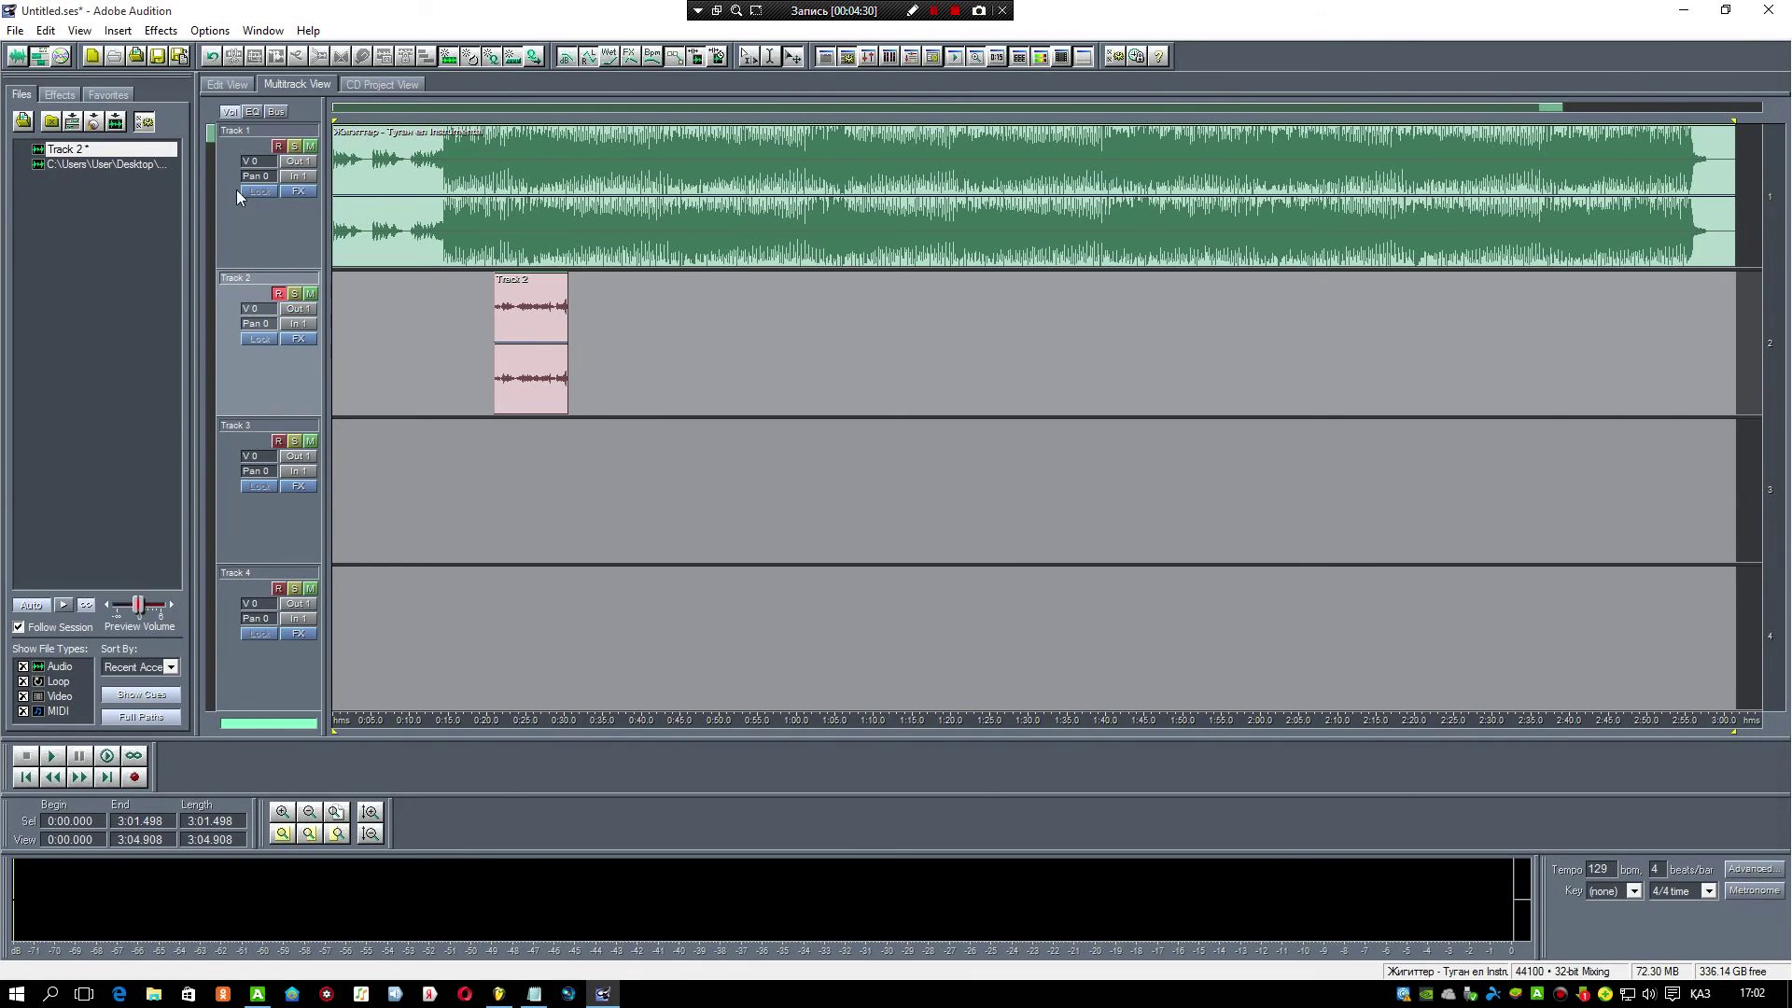
left_click(454, 325)
left_click(426, 334)
left_click(427, 334)
left_click(385, 239)
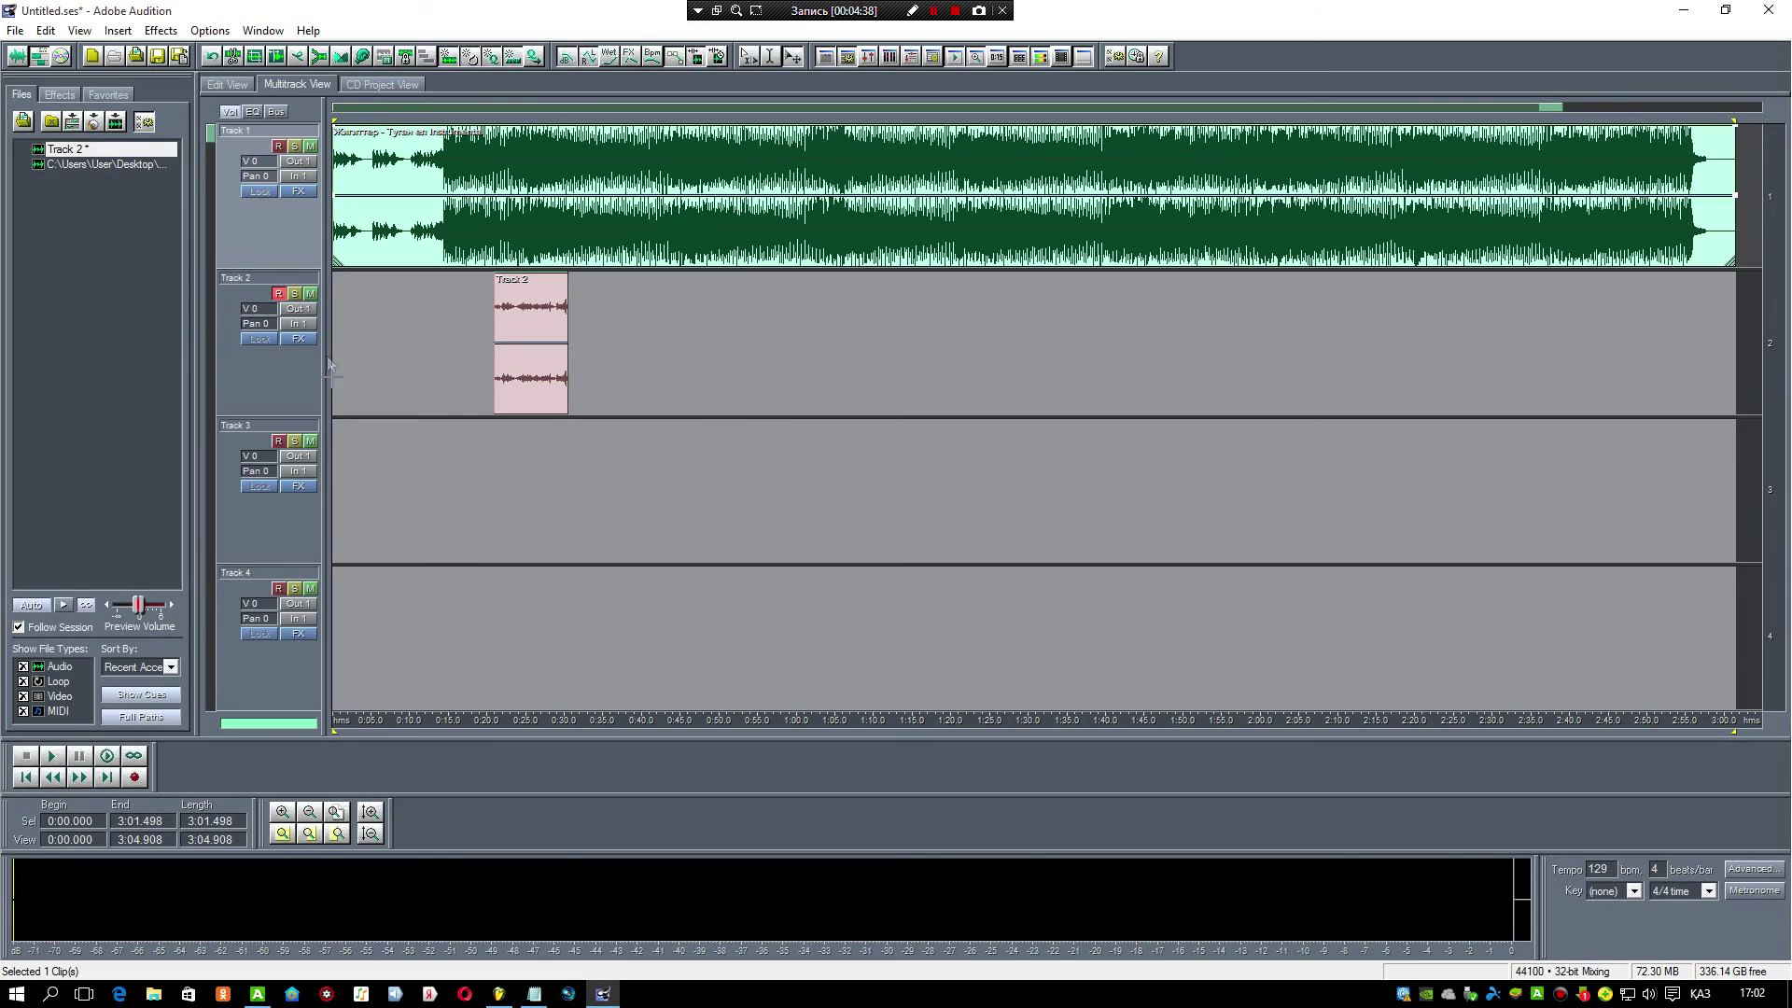
left_click(370, 332)
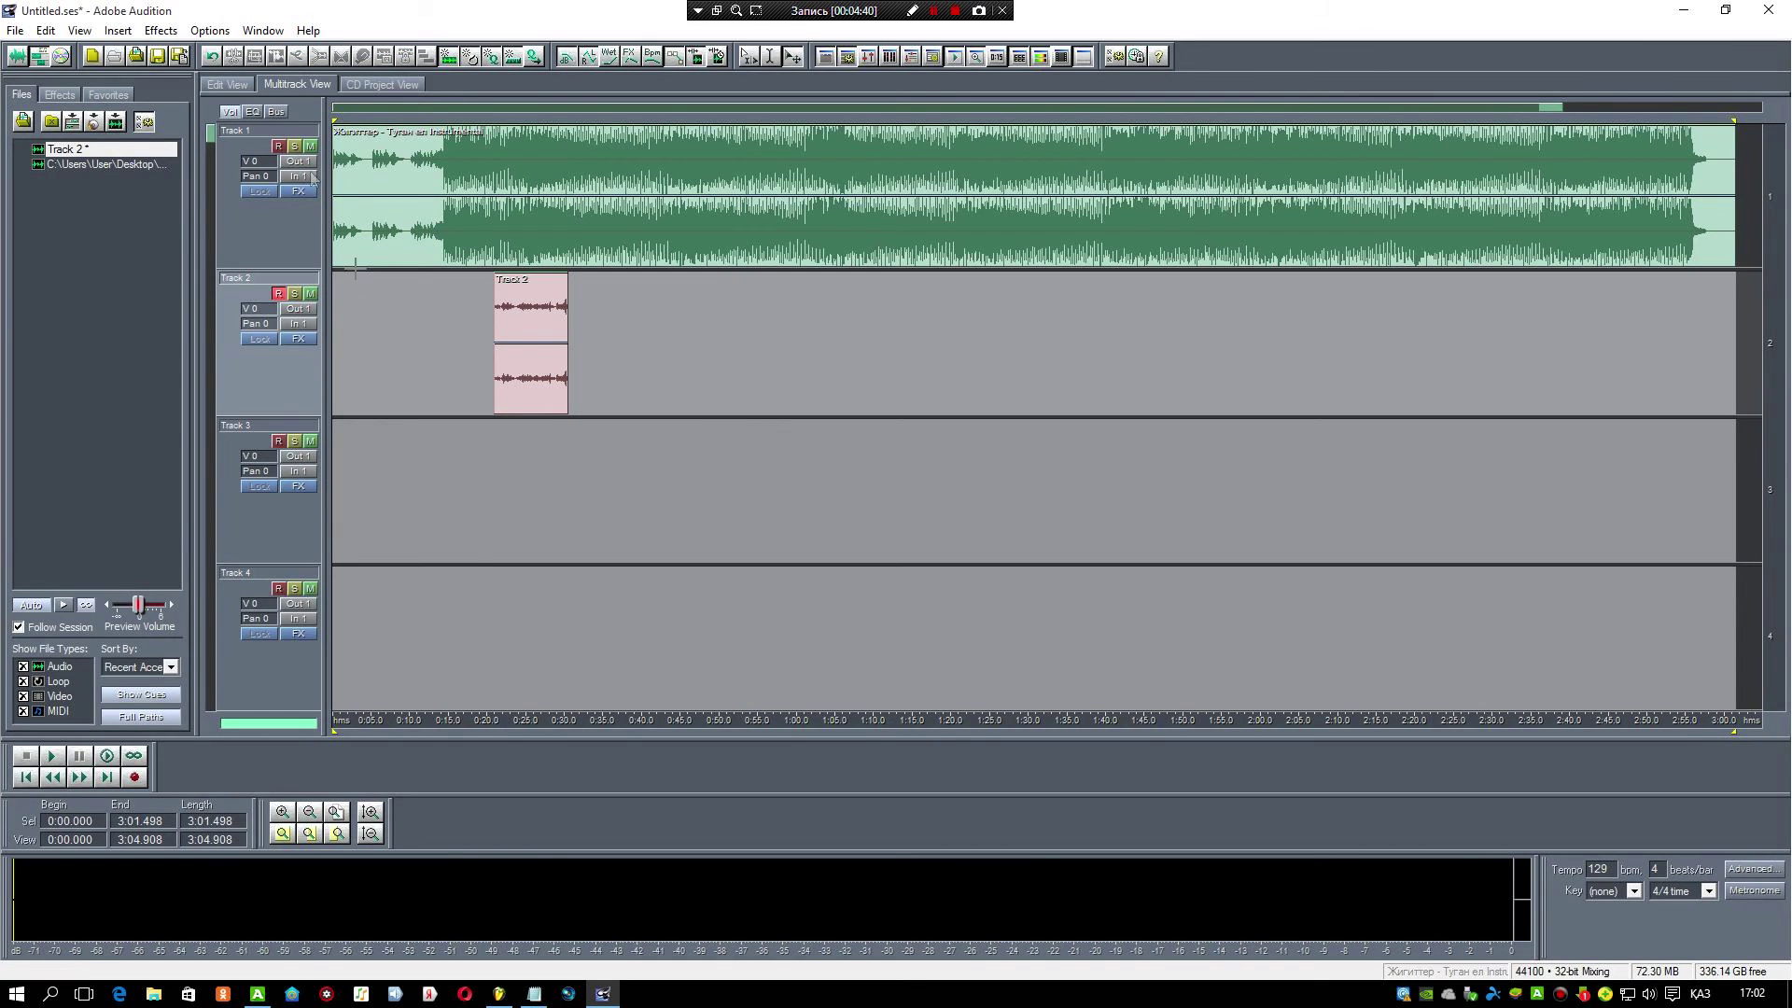
Step: Try to export the selected range of the multitrack session as an audio mixdown
left_click(15, 30)
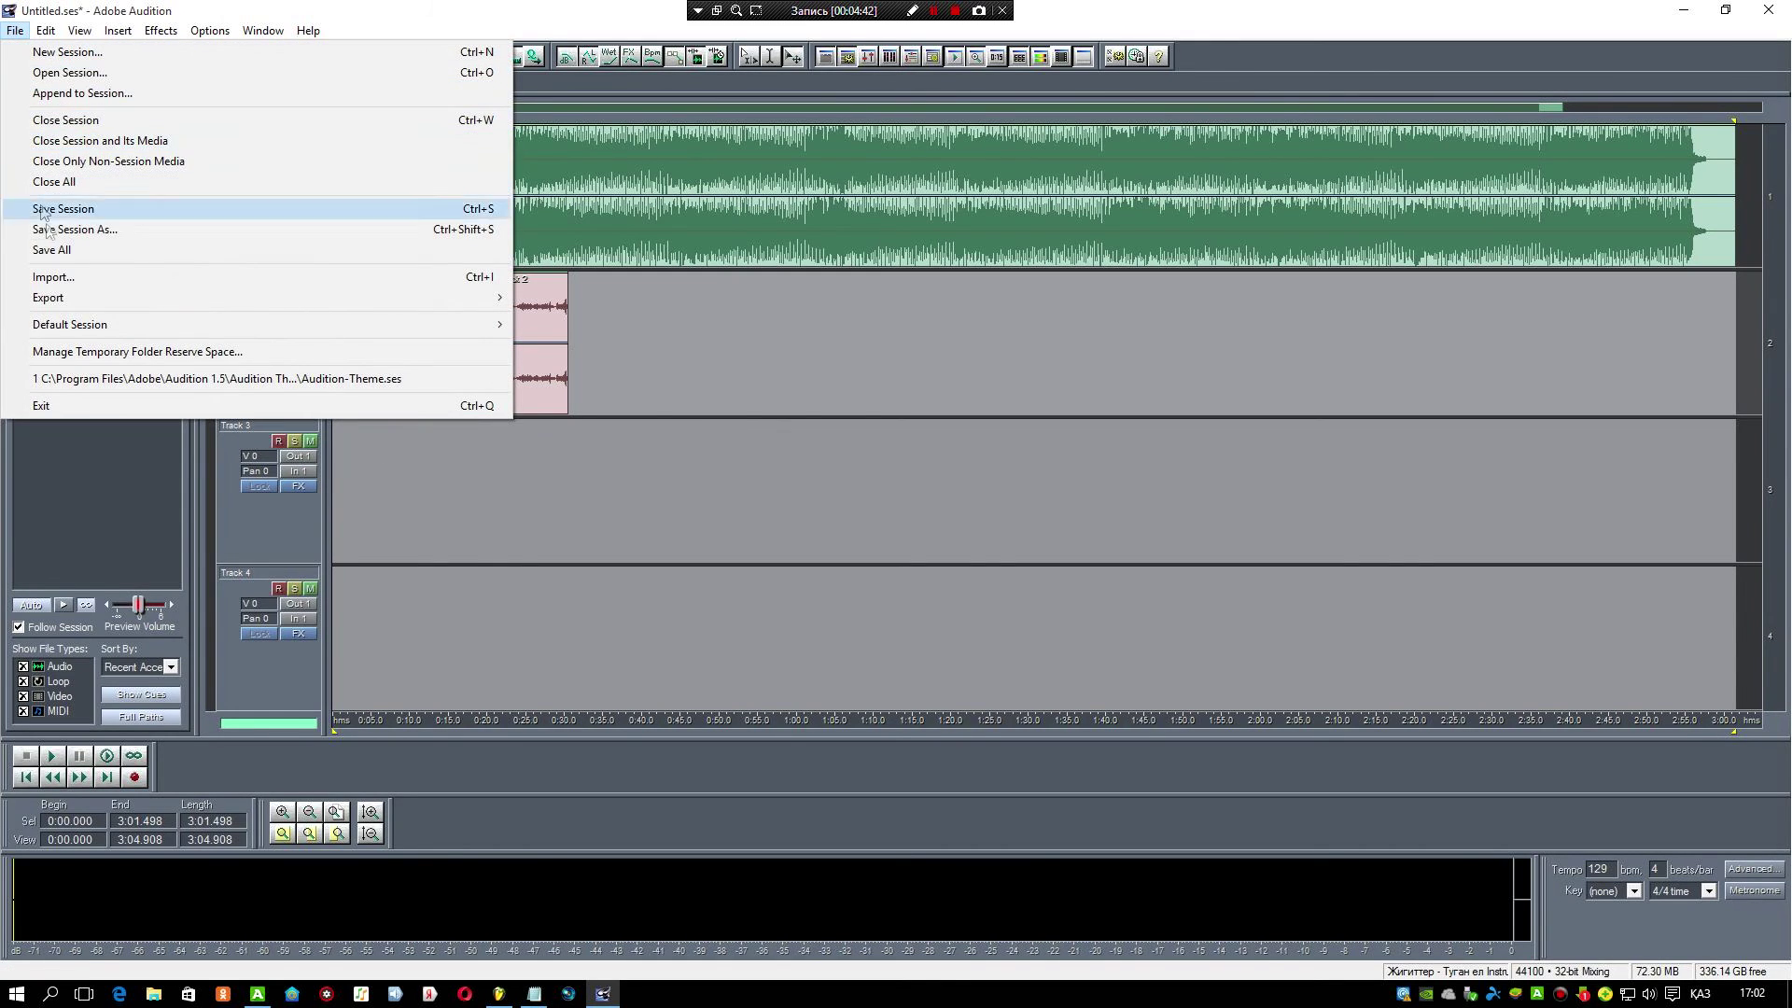
mouse_move(67, 295)
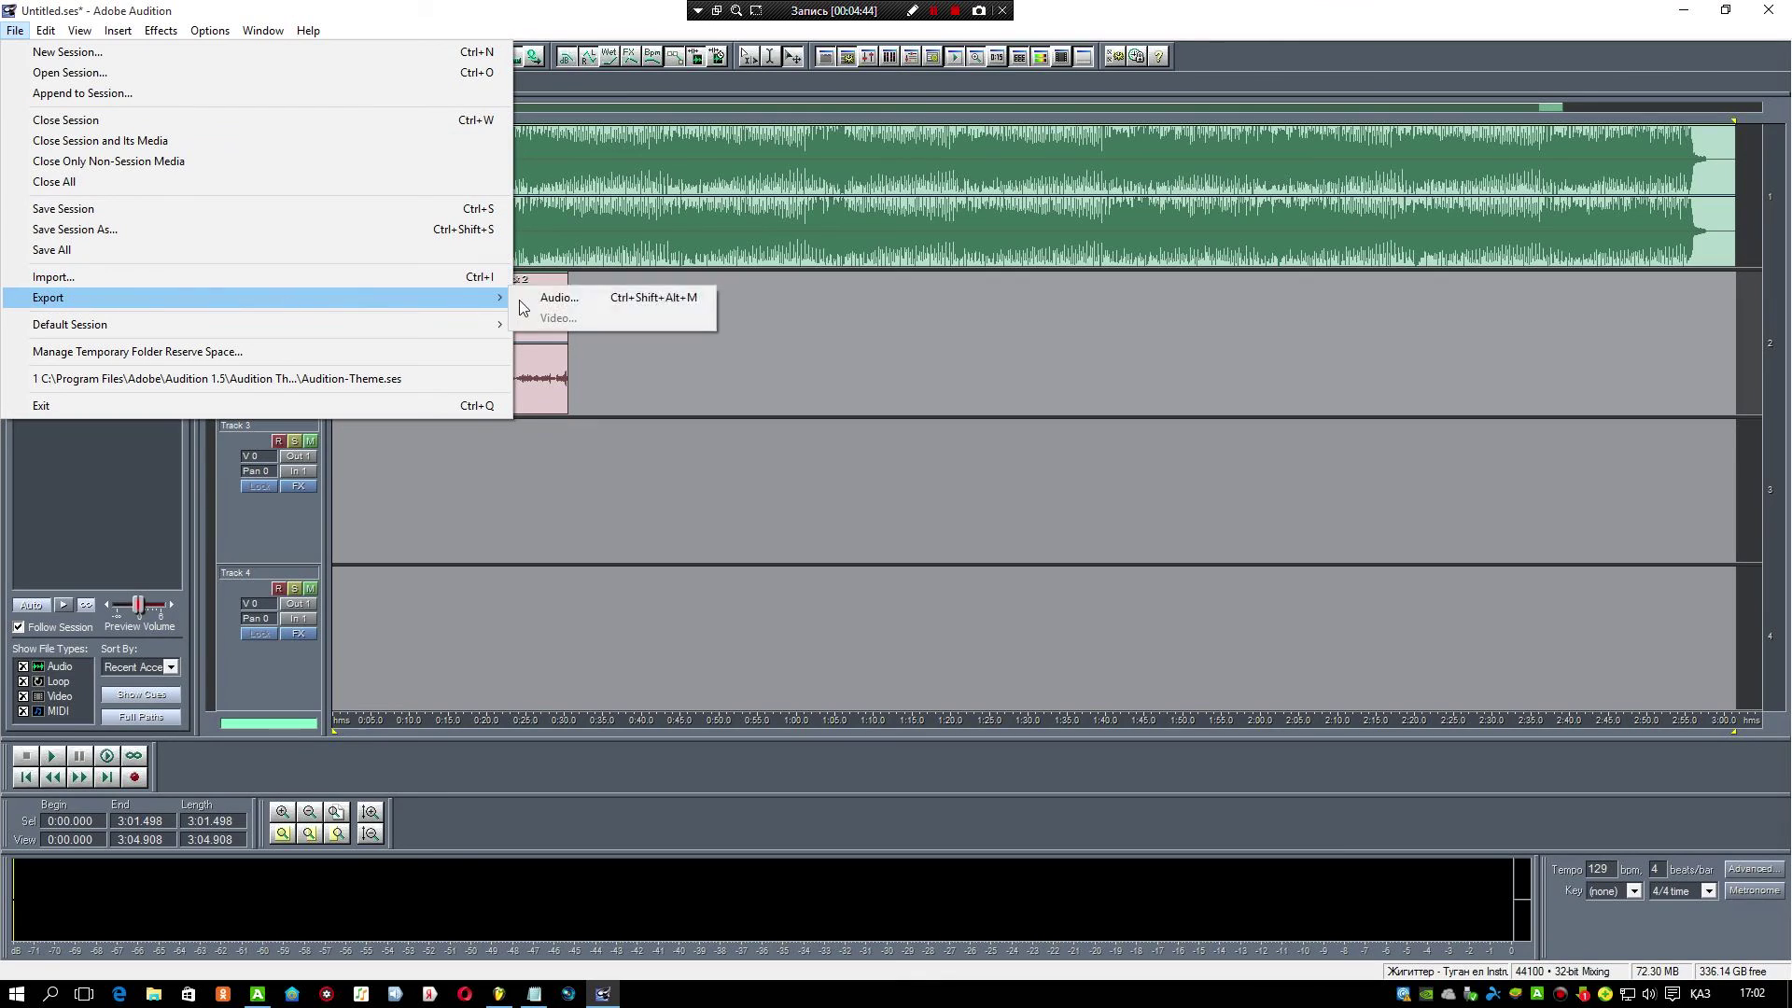
left_click(591, 300)
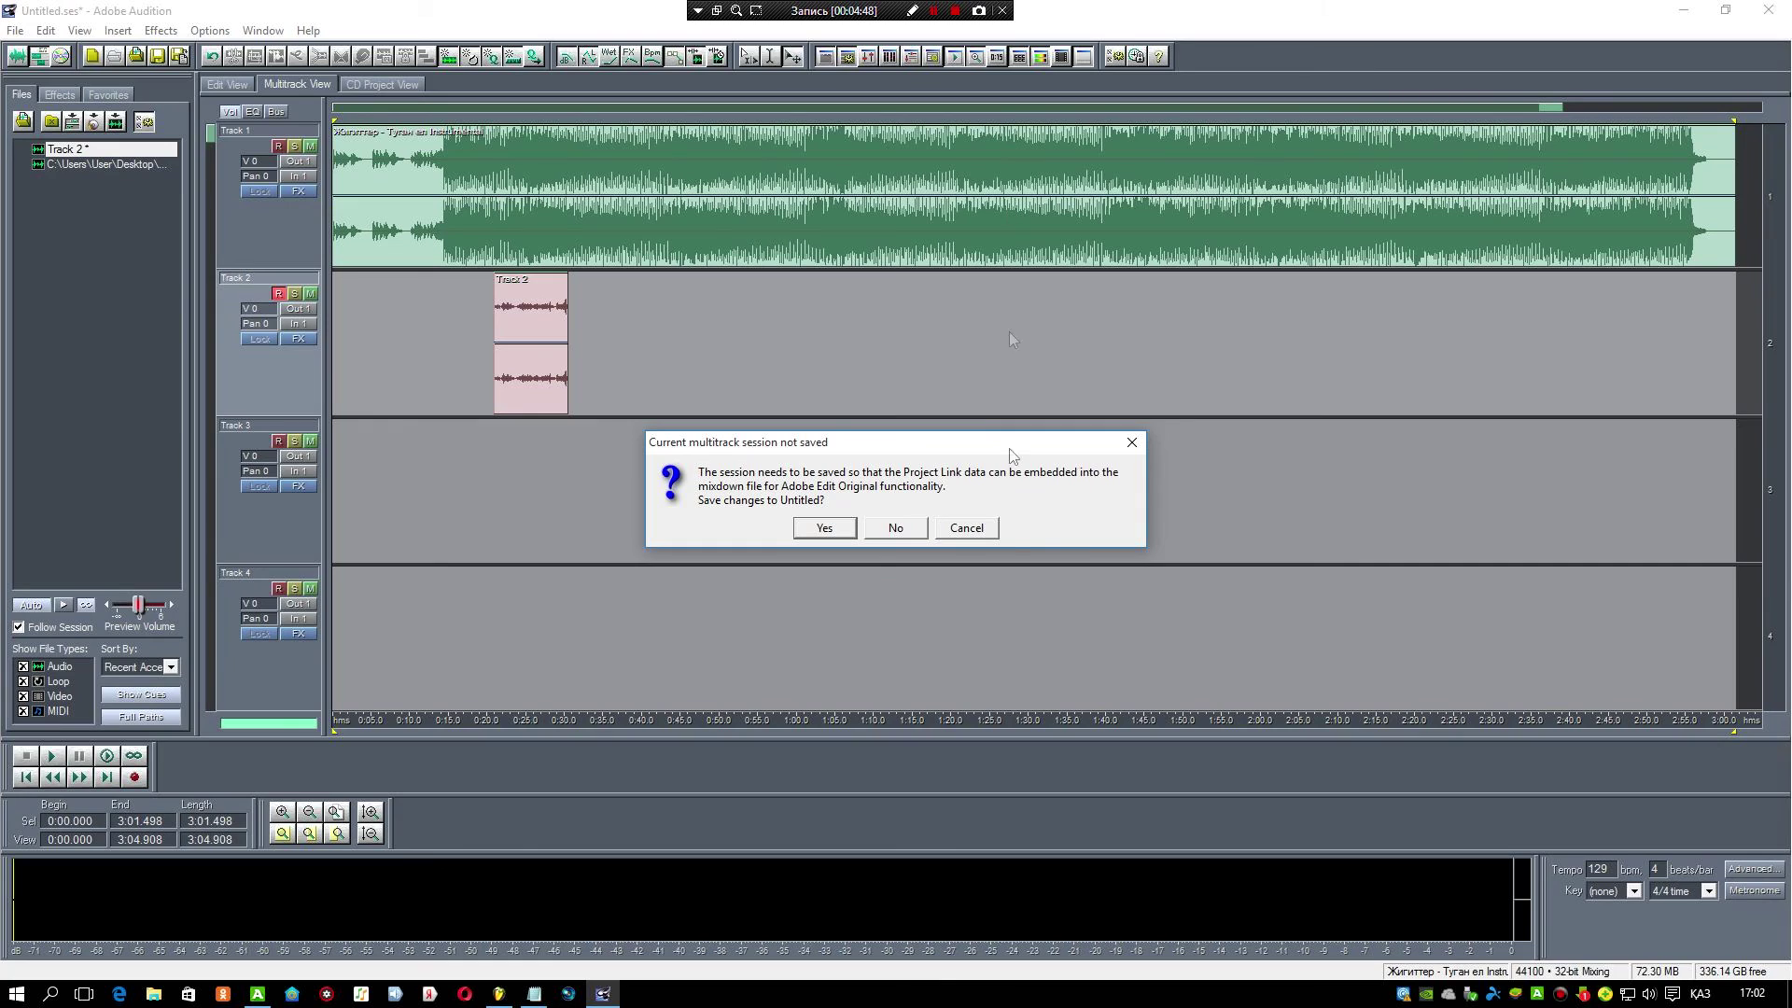
left_click(1131, 442)
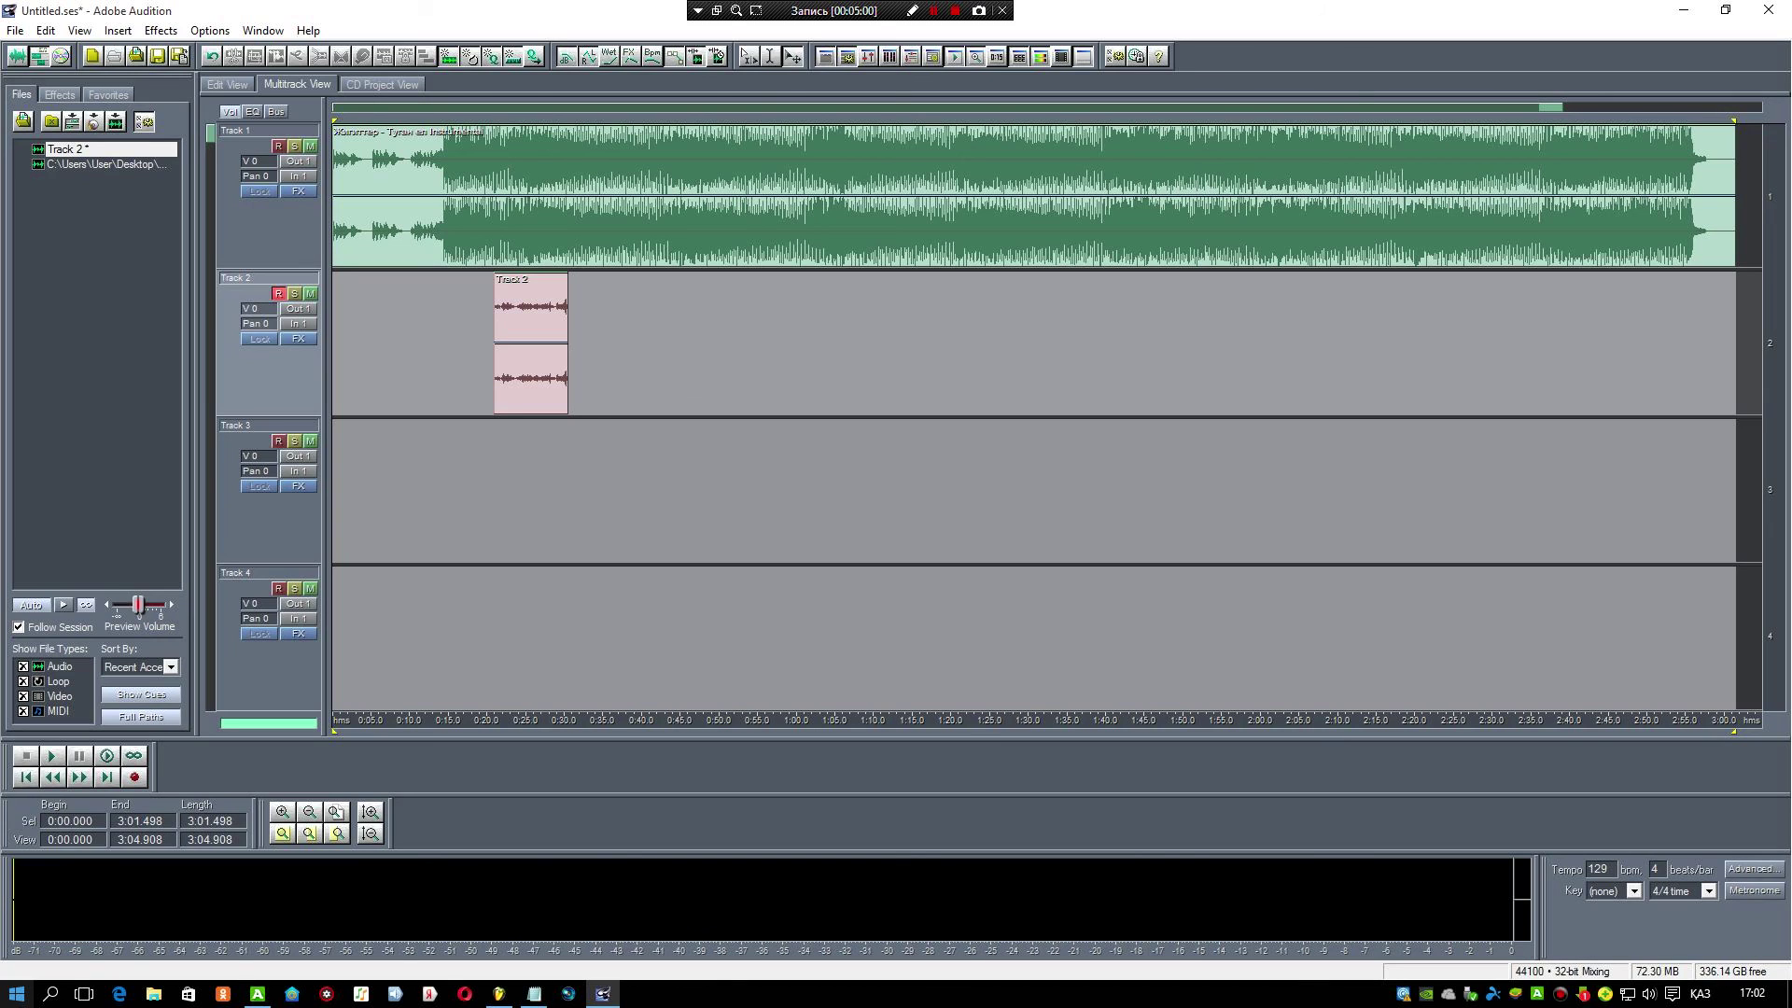
left_click(21, 1000)
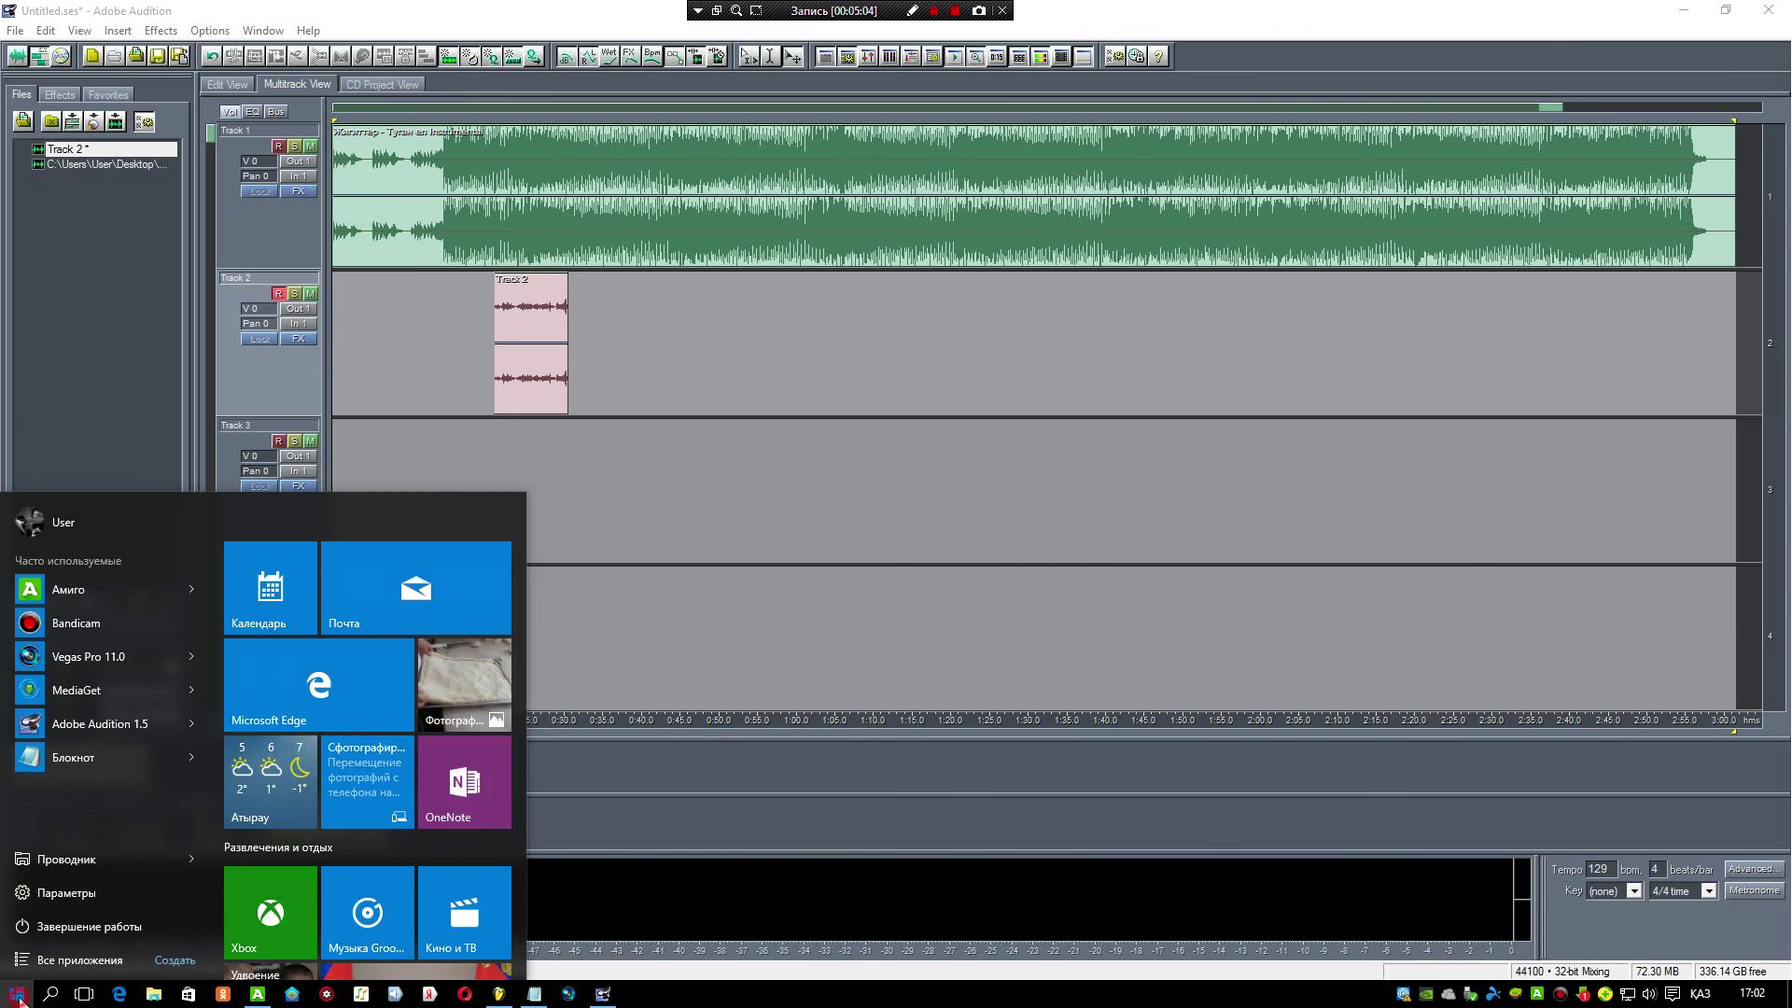
left_click(21, 1000)
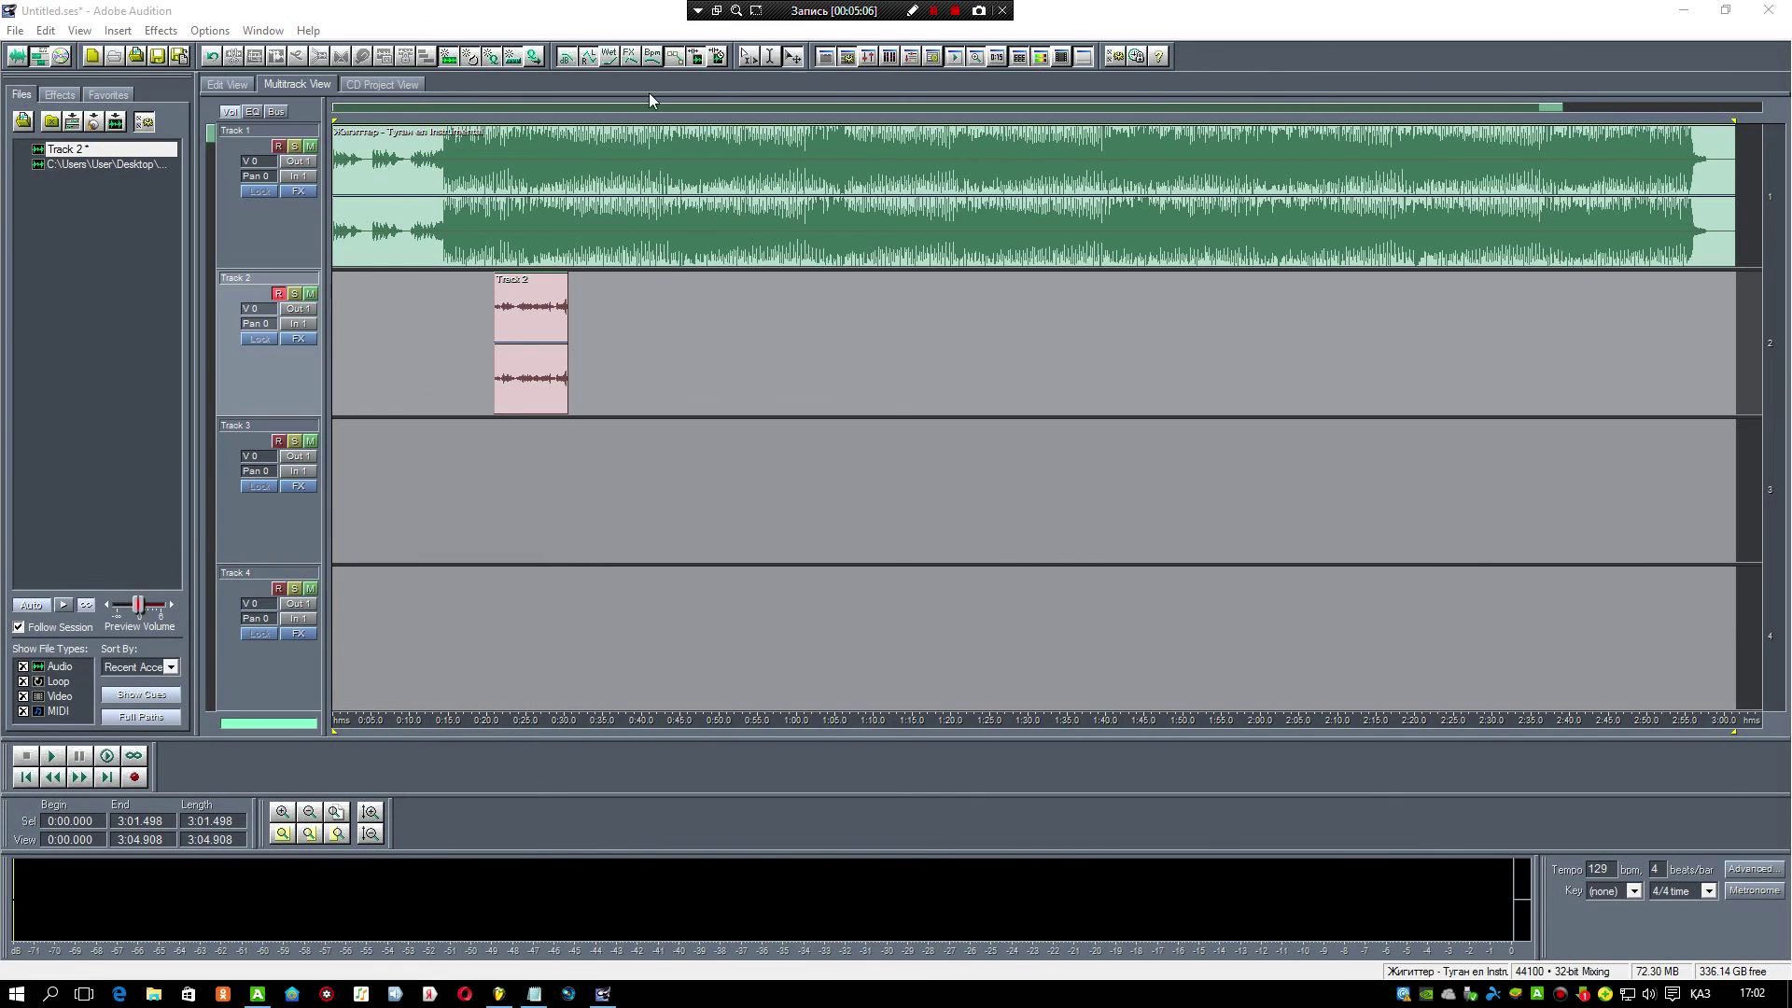